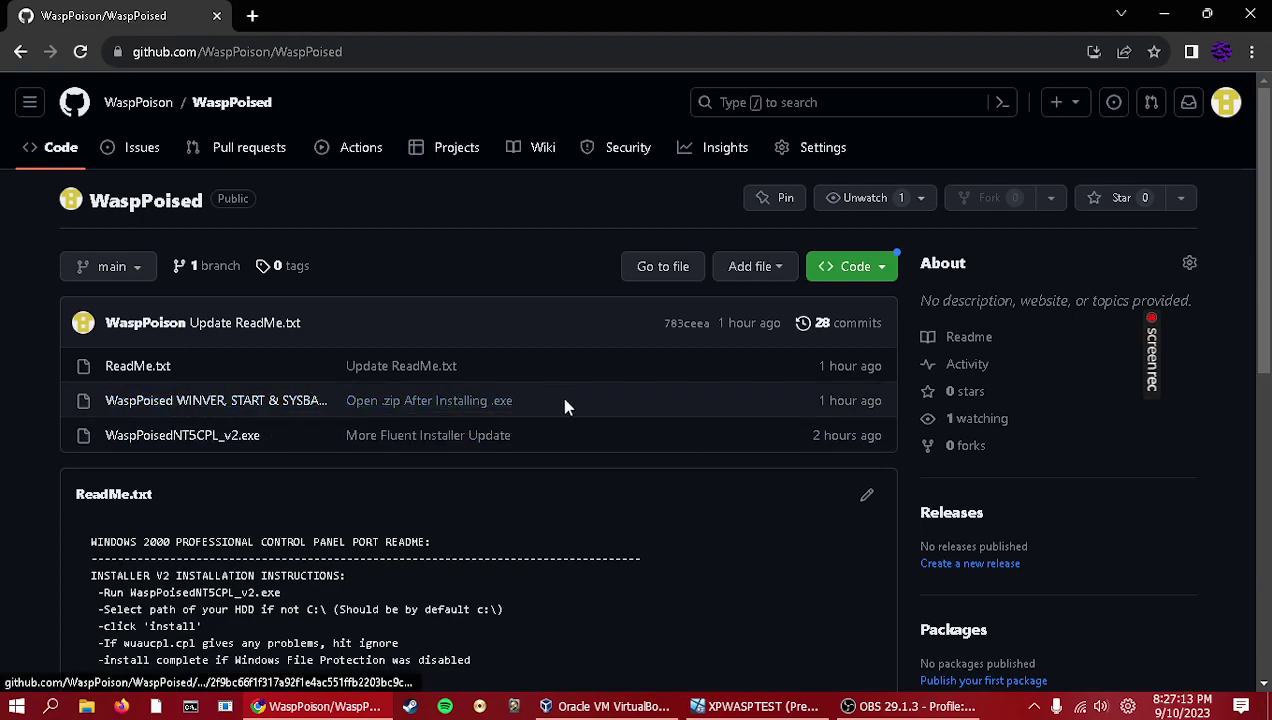
Open the GitHub file page for the WaspPoised WINVER, START & SYSBANNERS zip.
mouse_move(433, 415)
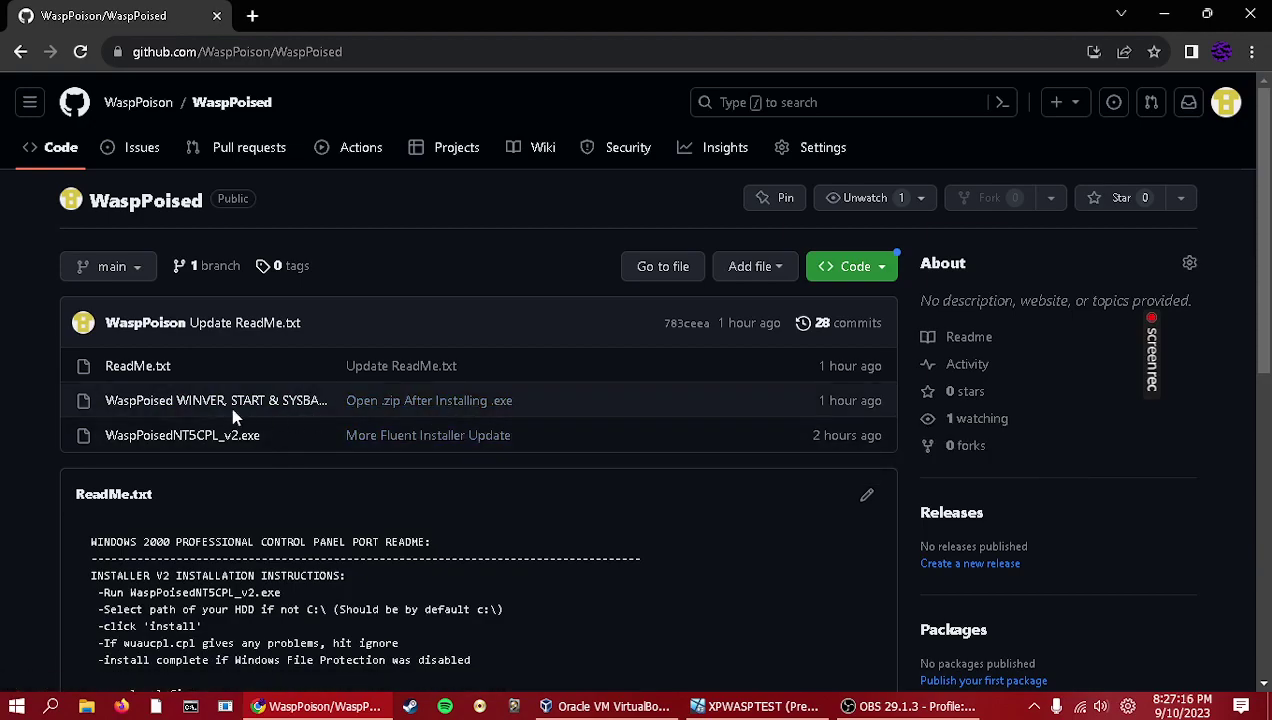
scroll(300, 440, "down", 1)
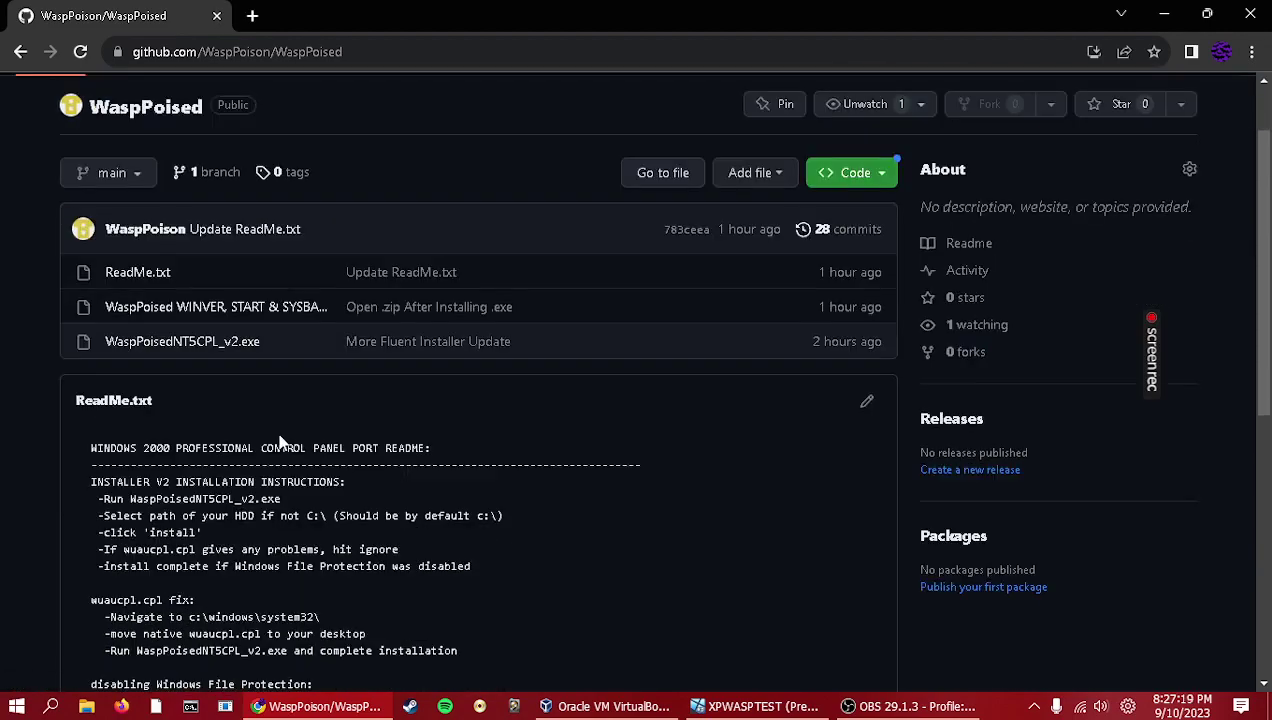
scroll(230, 410, "up", 1)
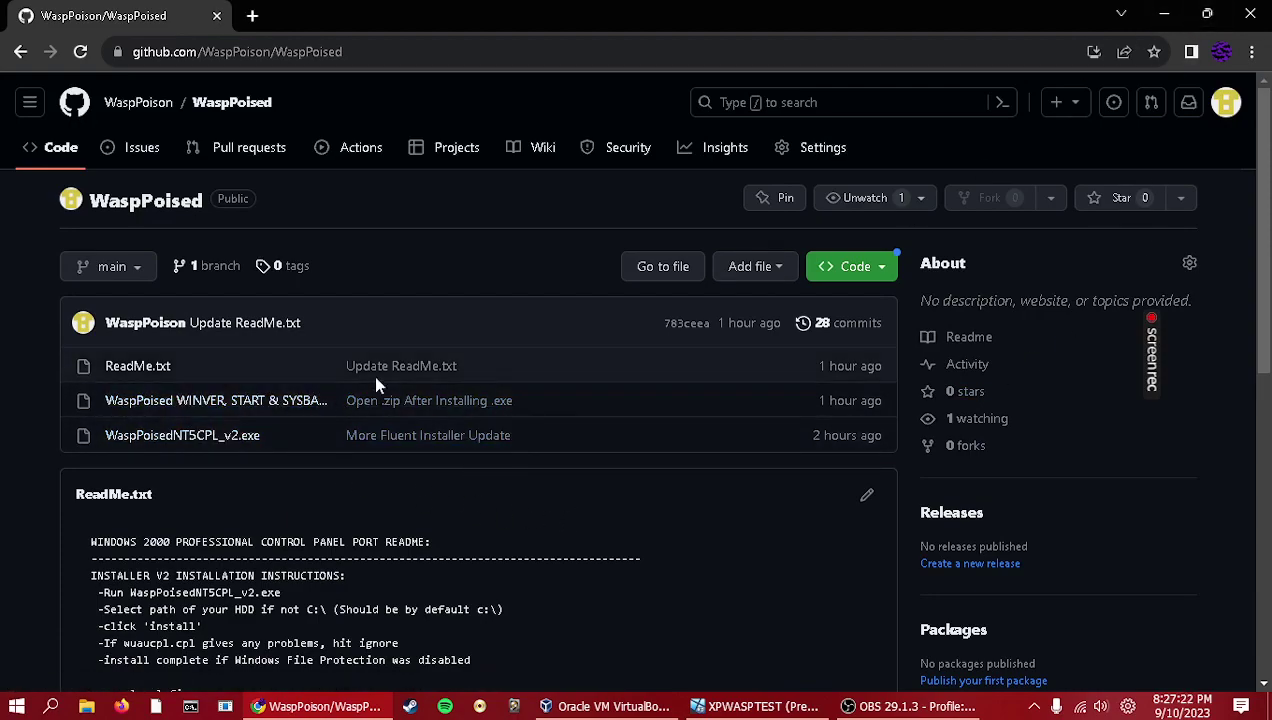
left_click(262, 401)
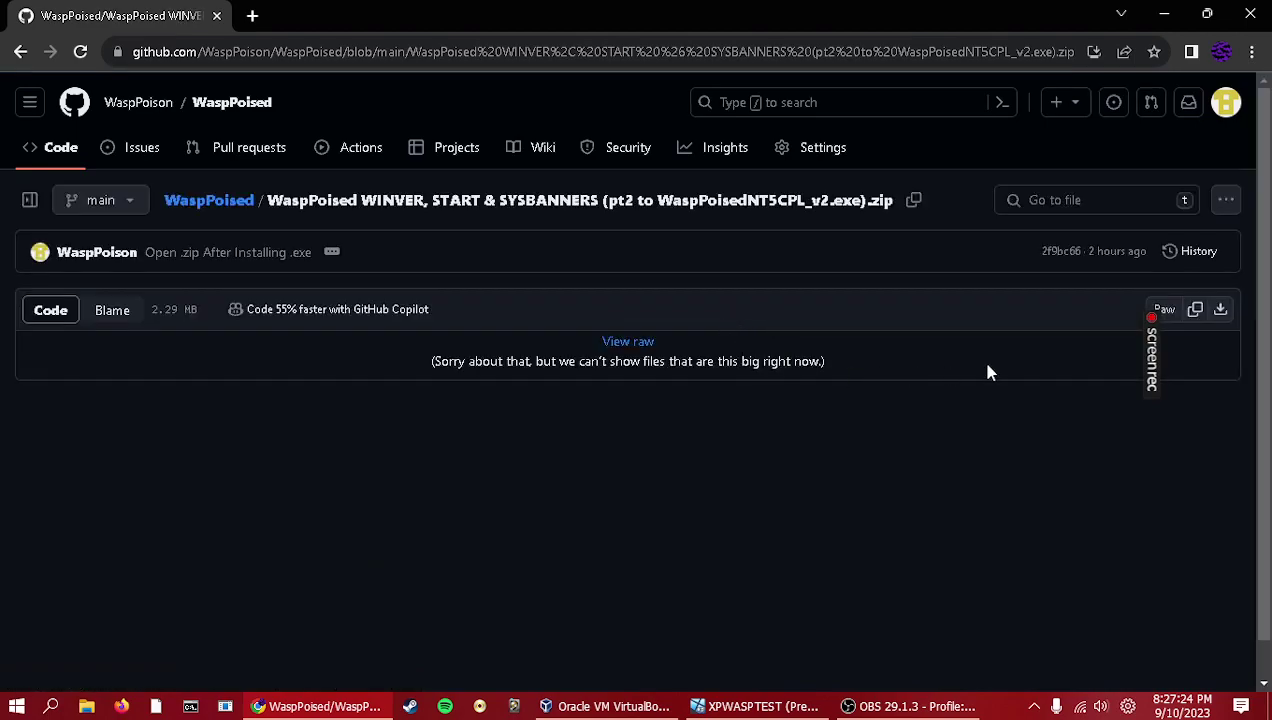
Try downloading the 2.29 MB zip to Desktop, then cancel because the file already exists.
left_click(1221, 310)
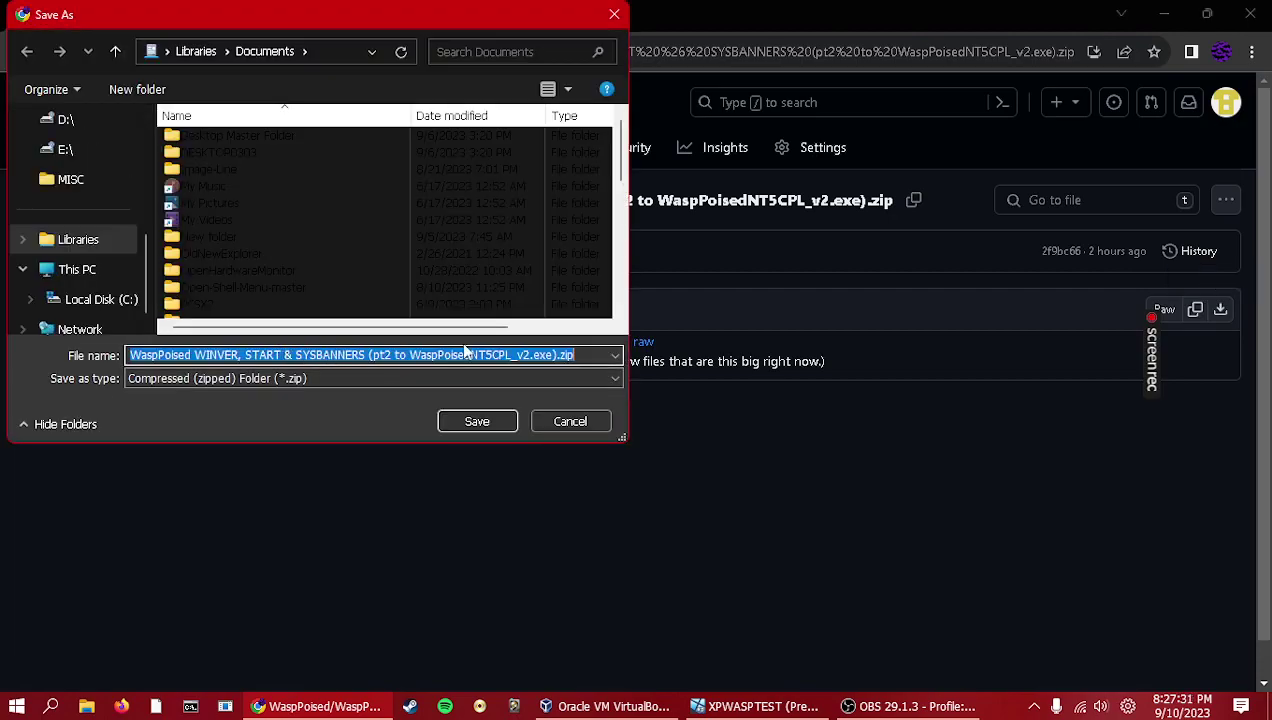
scroll(42, 292, "up", 2)
scroll(42, 292, "up", 3)
left_click(76, 179)
left_click(505, 418)
left_click(856, 367)
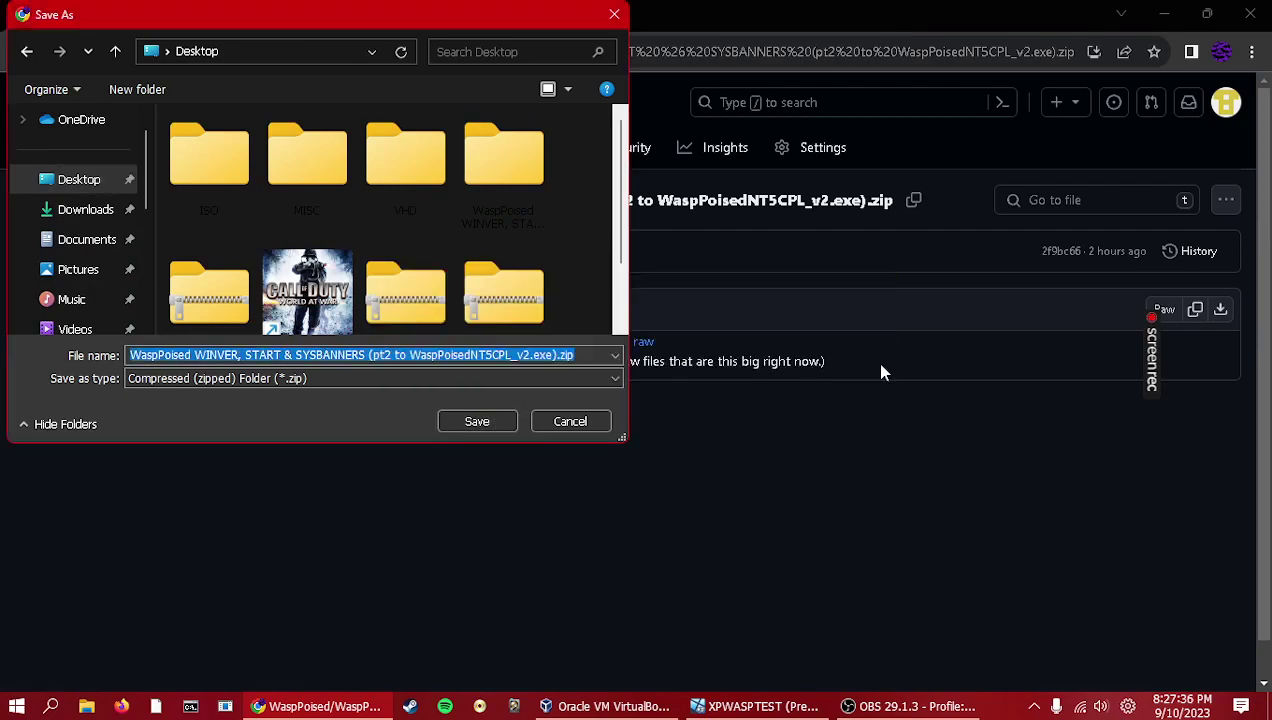
left_click(570, 421)
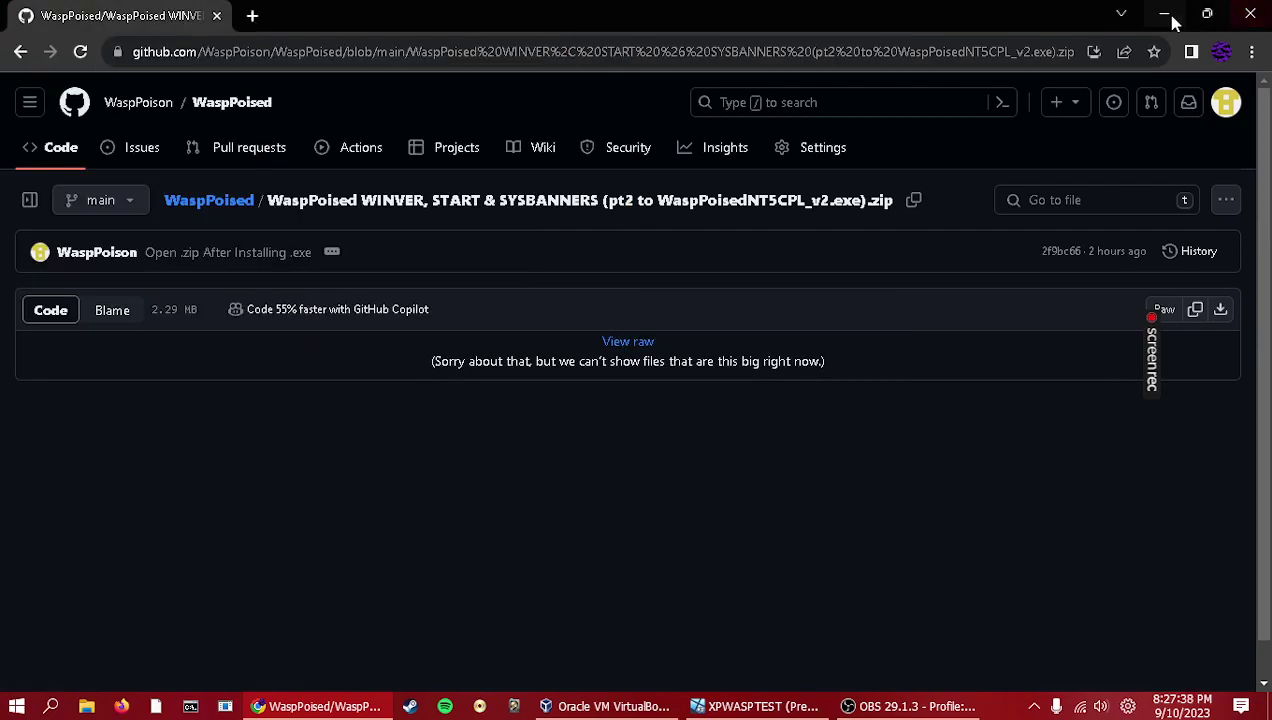
Close Chrome and drag the WaspPoised zip from the host desktop onto the XP guest desktop.
left_click(1250, 14)
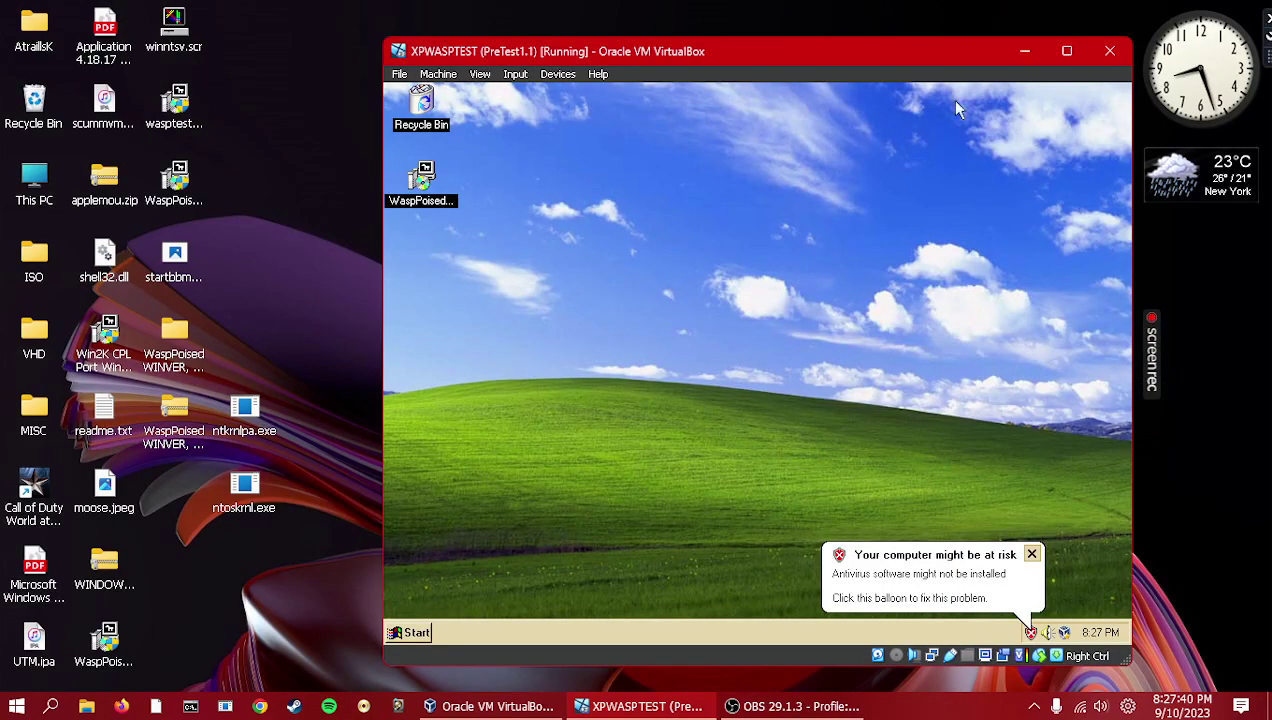
left_click(183, 428)
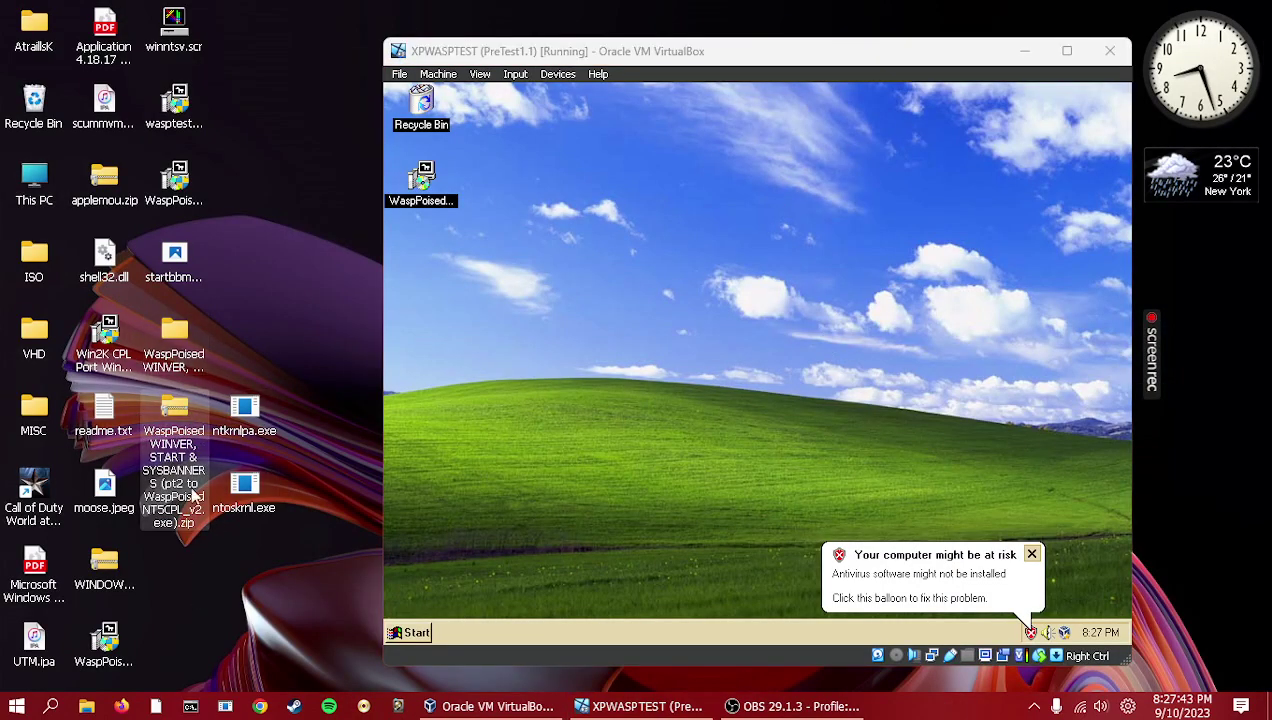
left_click_drag(176, 440, 425, 262)
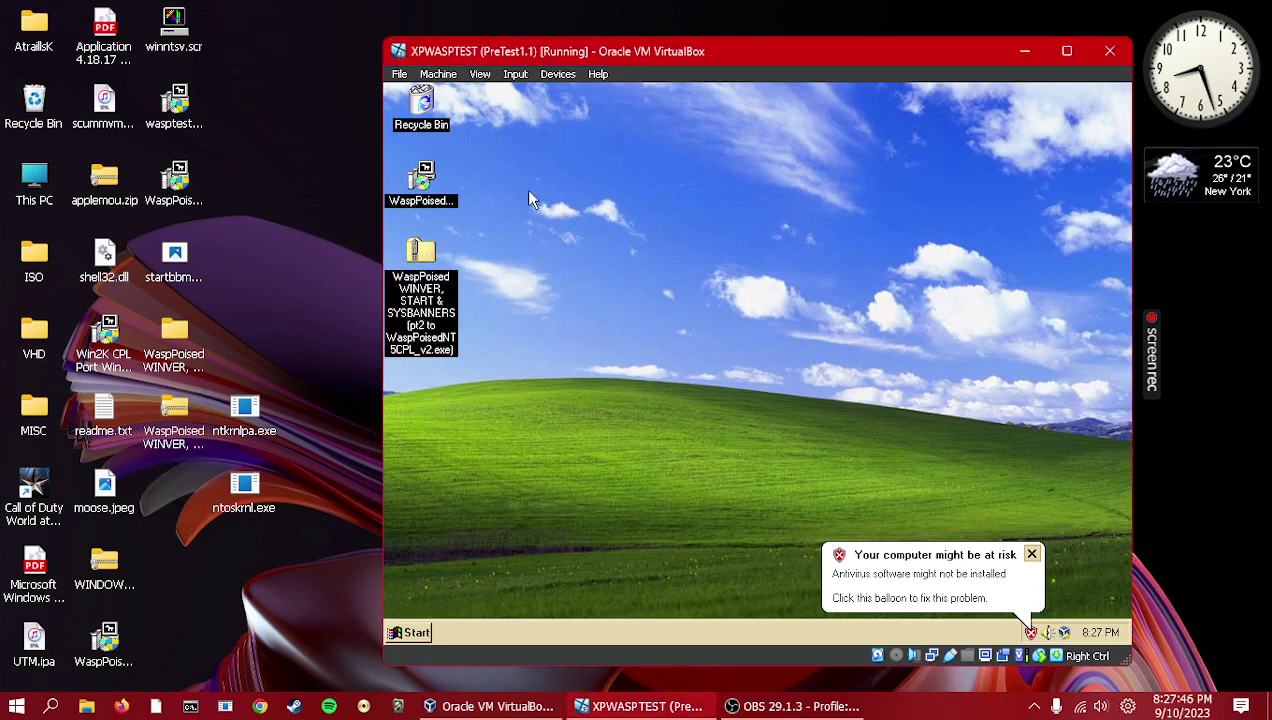
Switch the VM to Full-screen Mode and select the zip on the XP desktop.
left_click(479, 74)
left_click(529, 93)
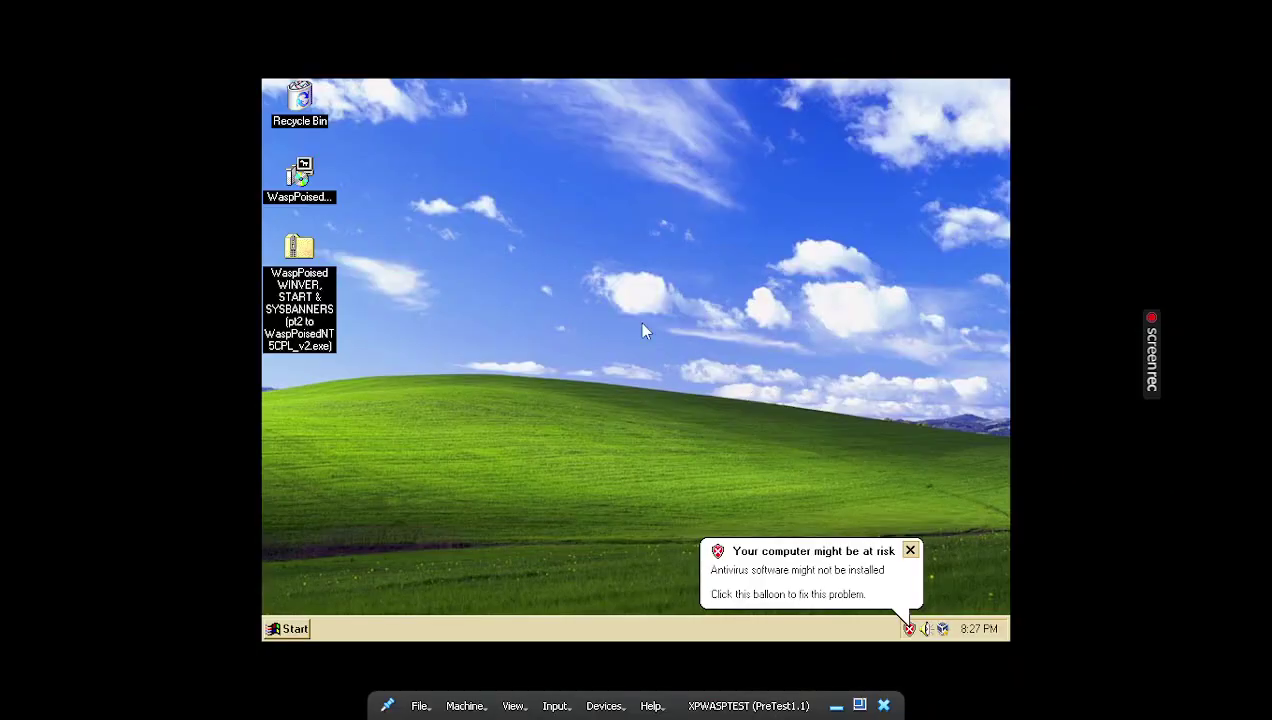
left_click(303, 632)
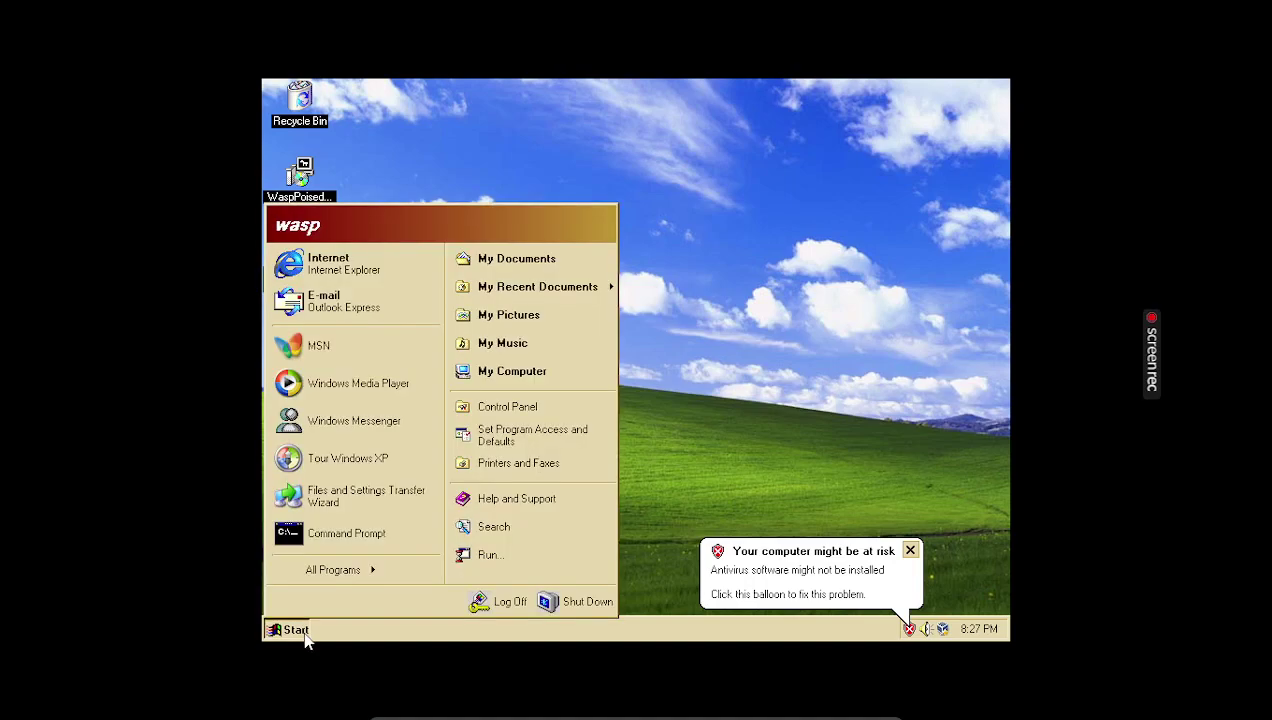
left_click(497, 128)
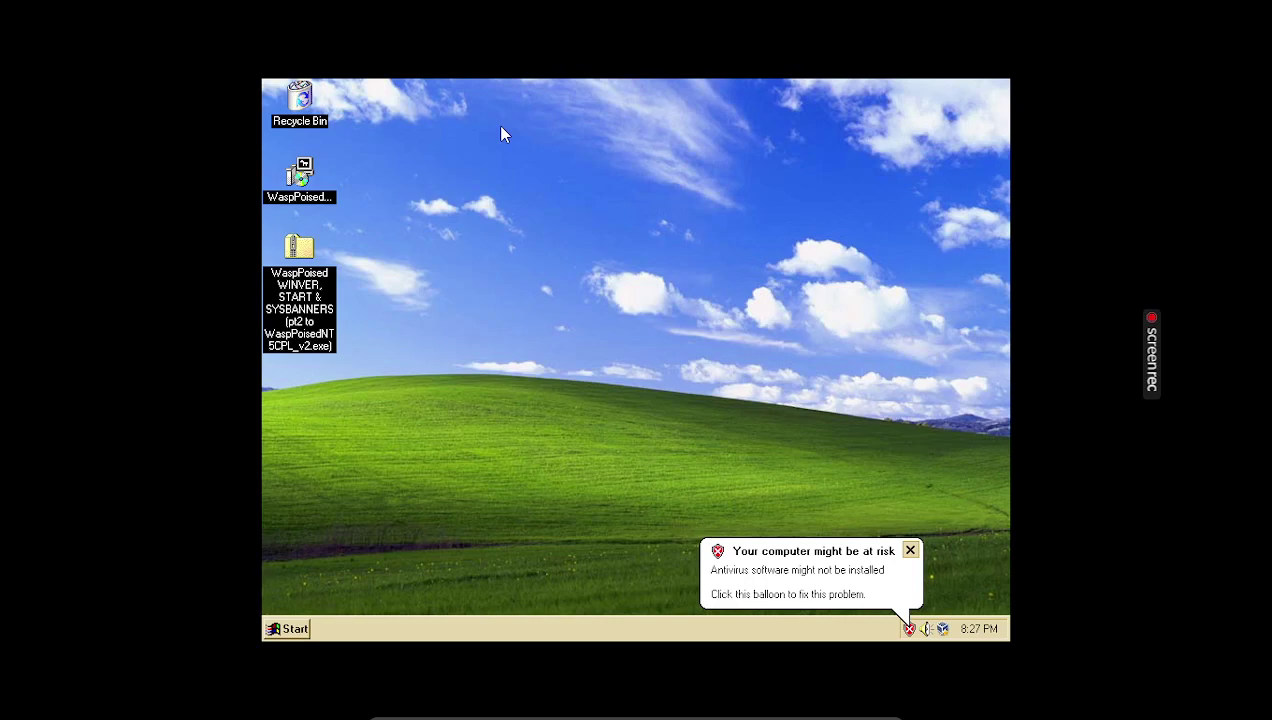
left_click(302, 305)
mouse_move(313, 285)
left_mouse_down()
mouse_move(426, 320)
mouse_move(315, 285)
left_mouse_up()
Open a command prompt from the Start menu, move it, then close it.
left_click(287, 629)
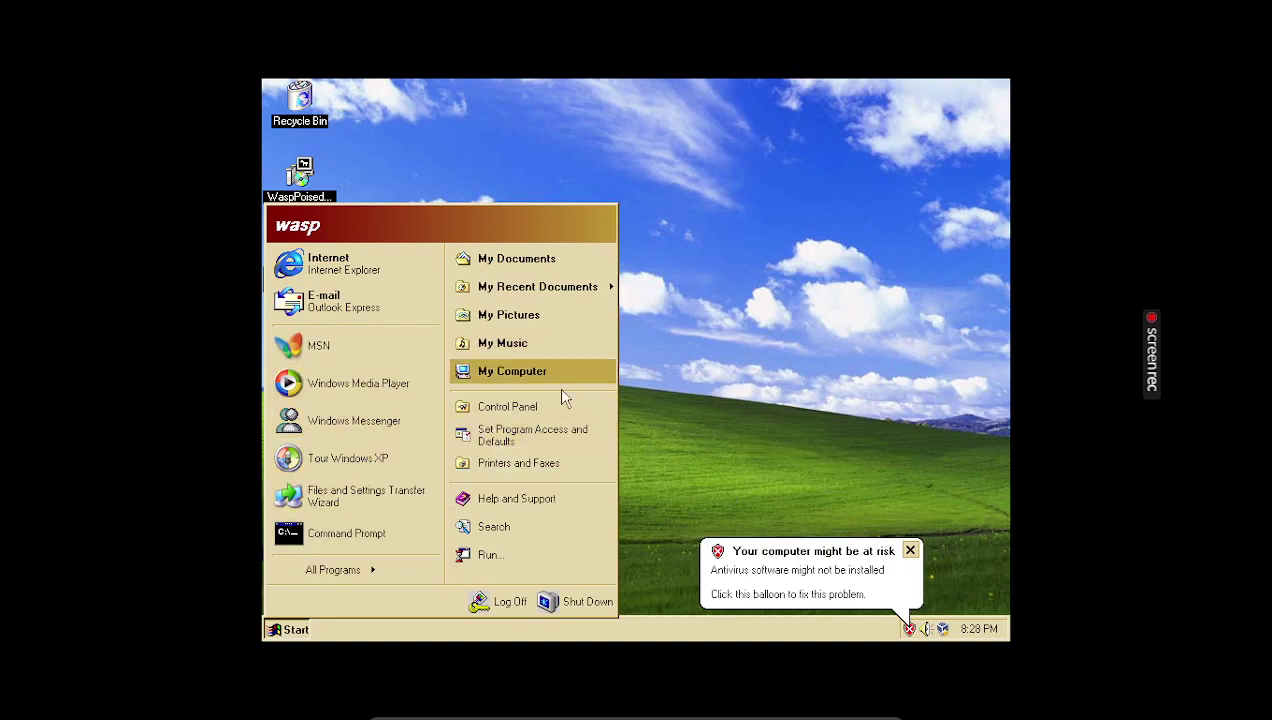
left_click(371, 533)
left_click_drag(540, 215, 453, 234)
left_click(906, 234)
left_click(292, 631)
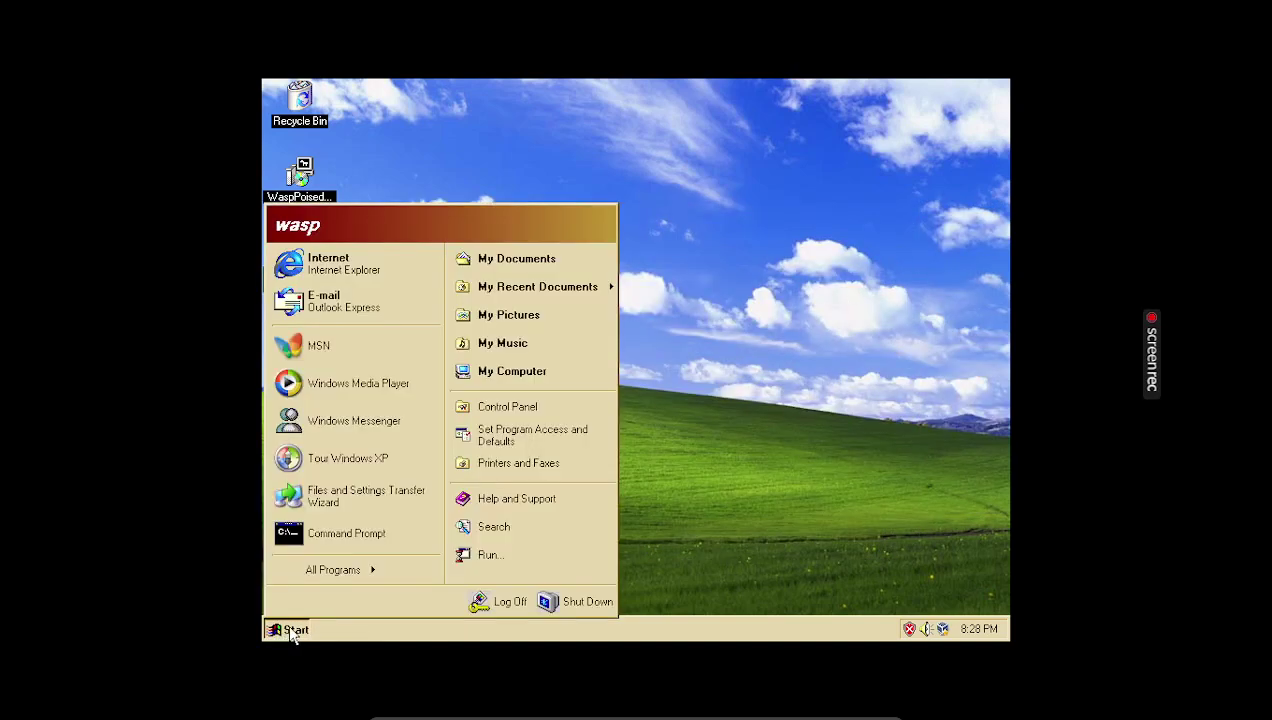
right_click(510, 366)
left_click(585, 530)
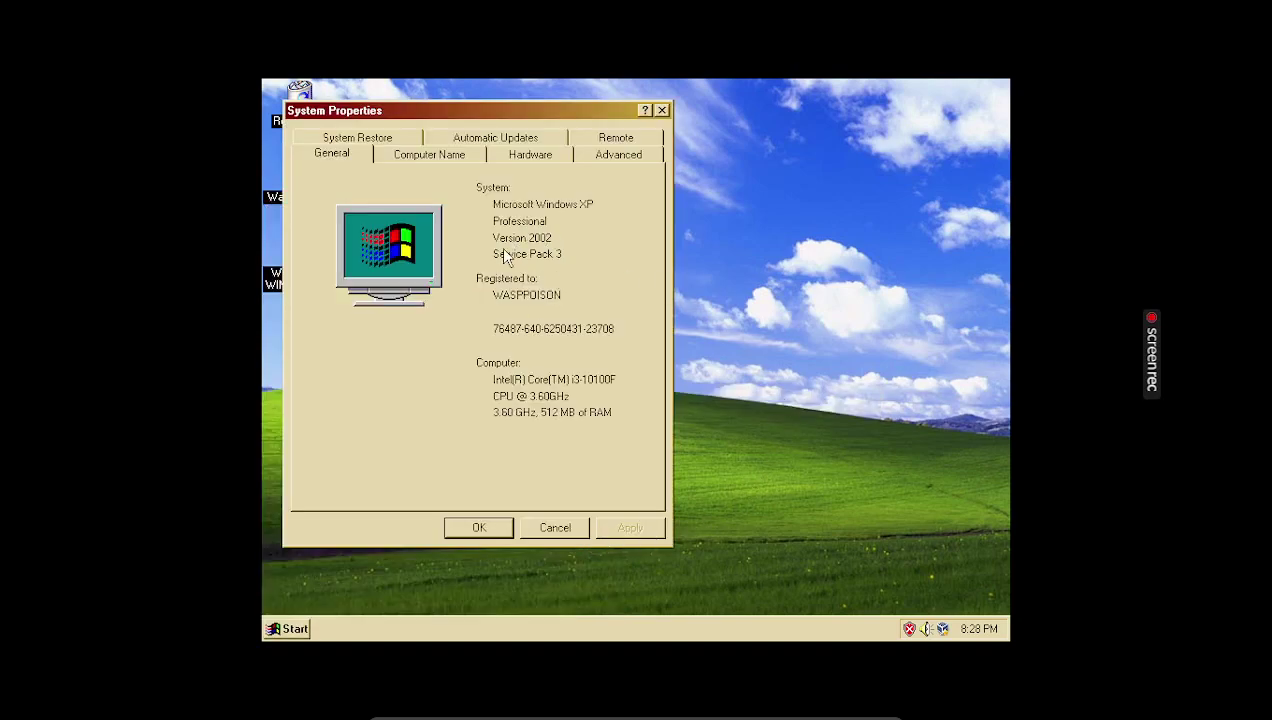
left_click(661, 110)
key("super+r")
type("winver")
key("Return")
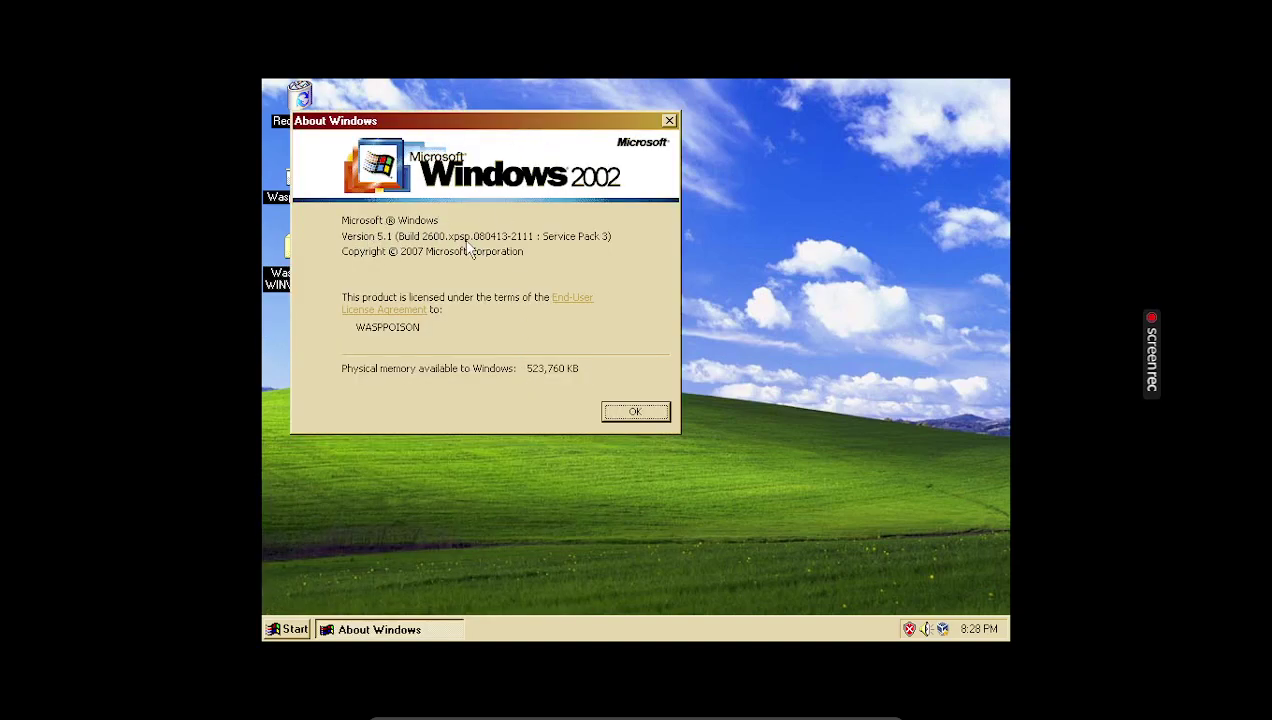
left_click(612, 422)
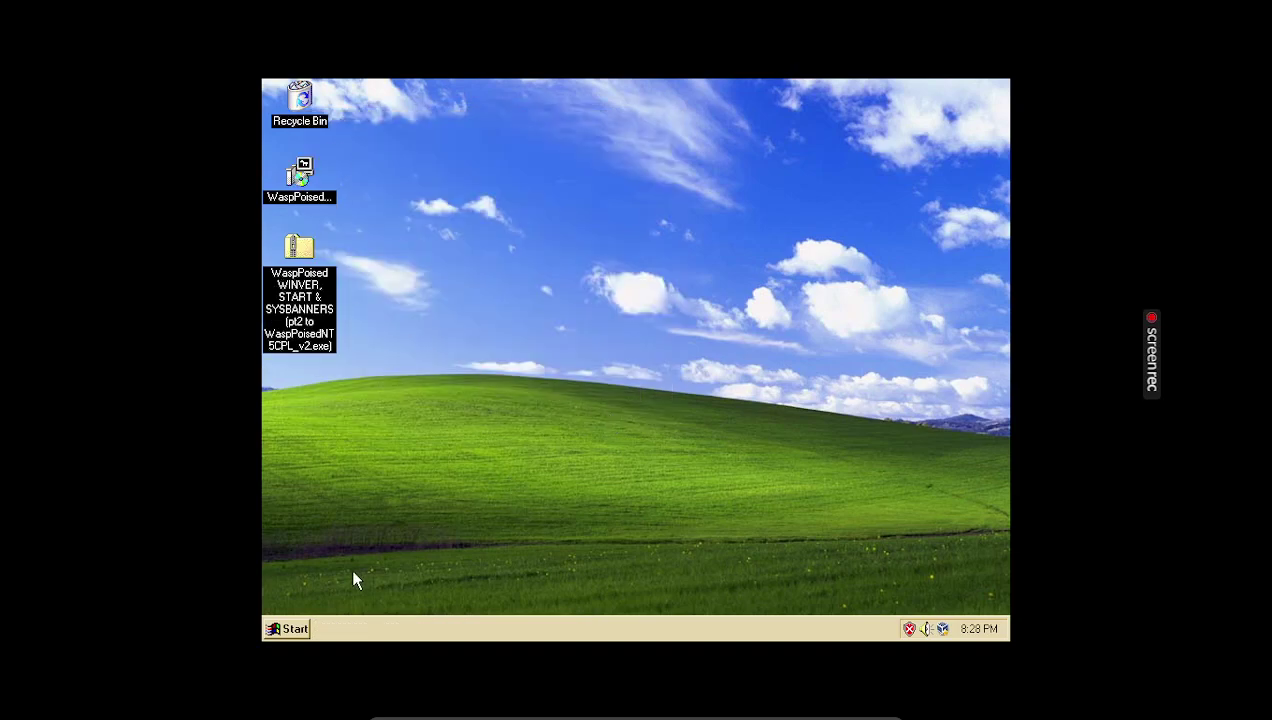
left_click(289, 630)
left_click(292, 631)
left_click(289, 630)
left_click(579, 168)
left_click(303, 634)
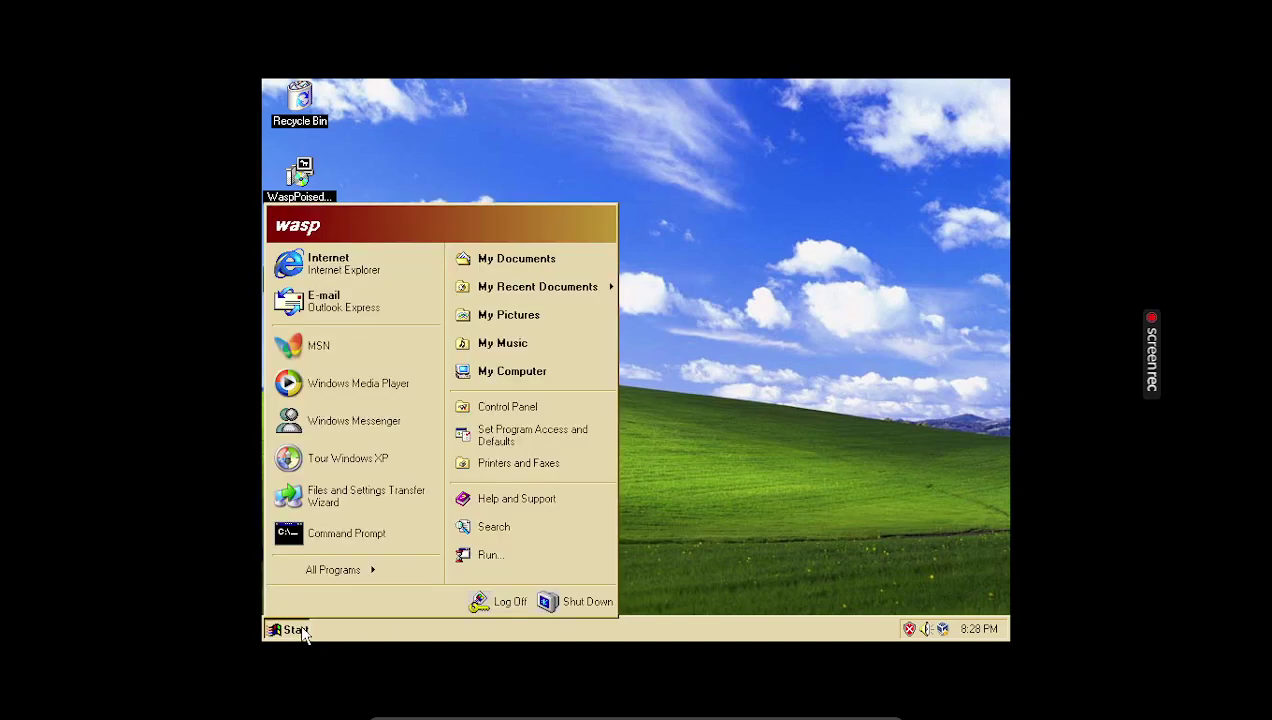
left_click(303, 632)
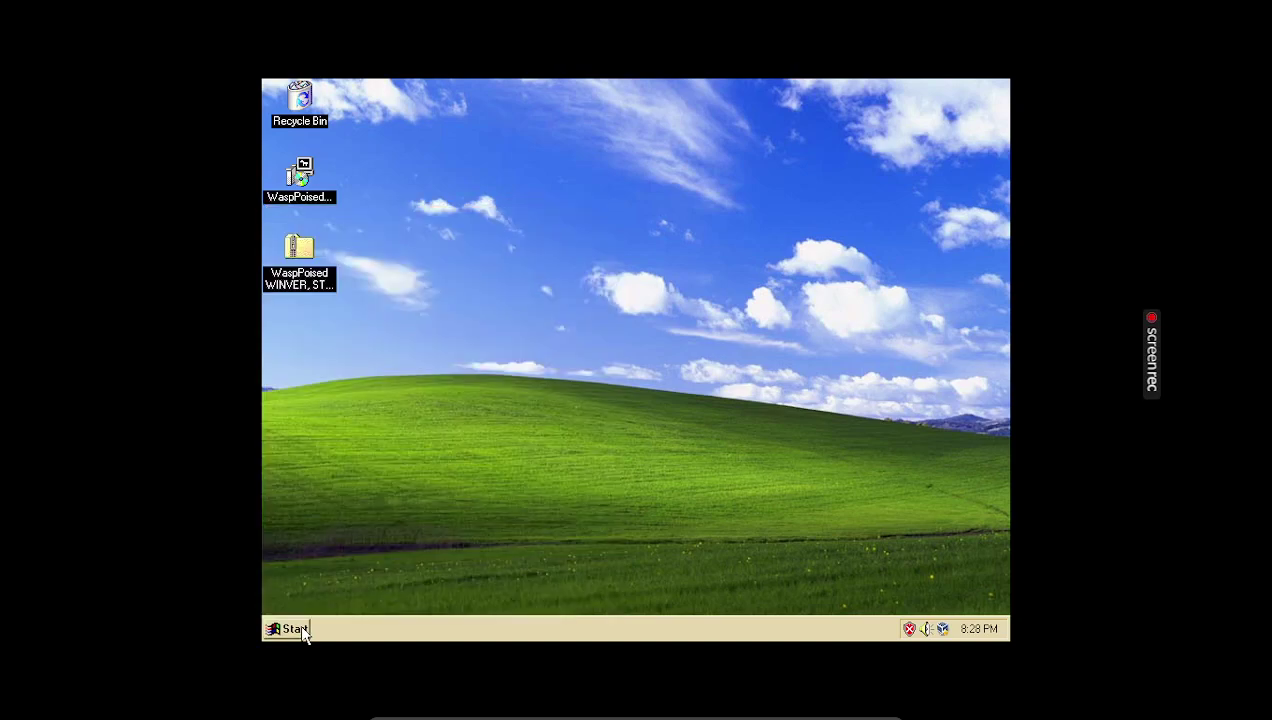
Launch the WaspPoisedNT5CPL_v2 installer, then close its setup window.
left_click(297, 176)
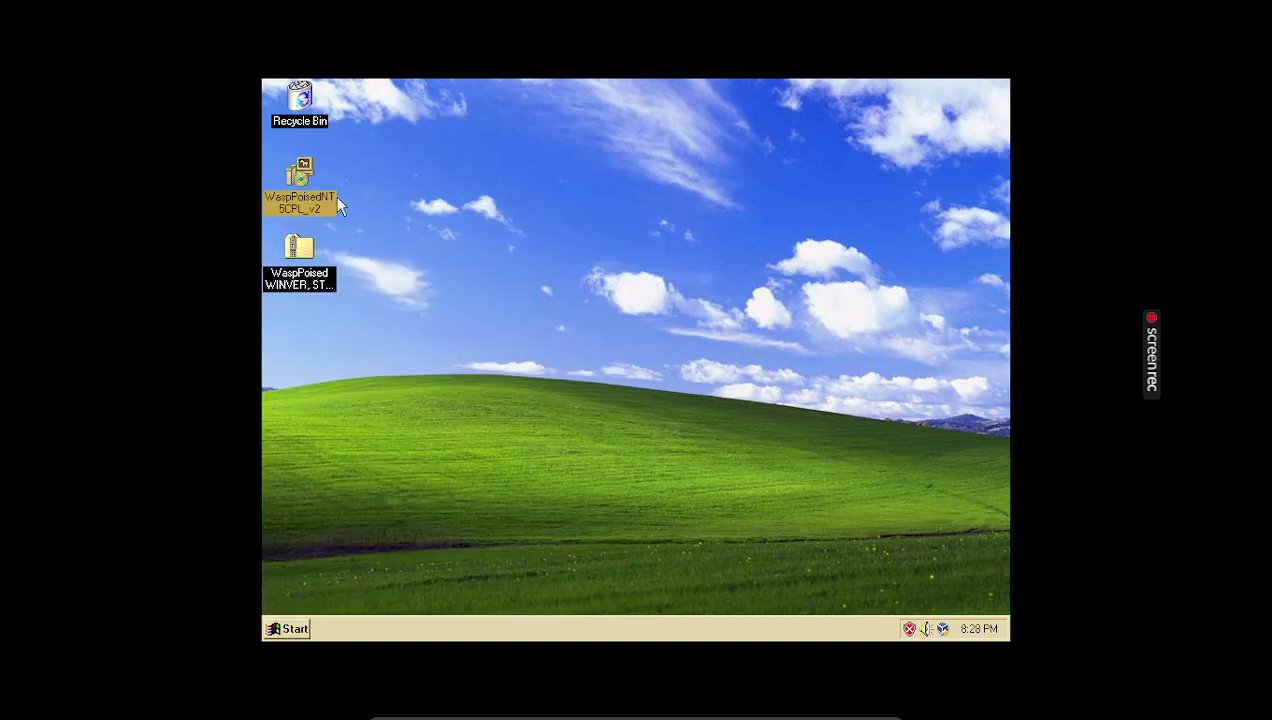
double_click(304, 176)
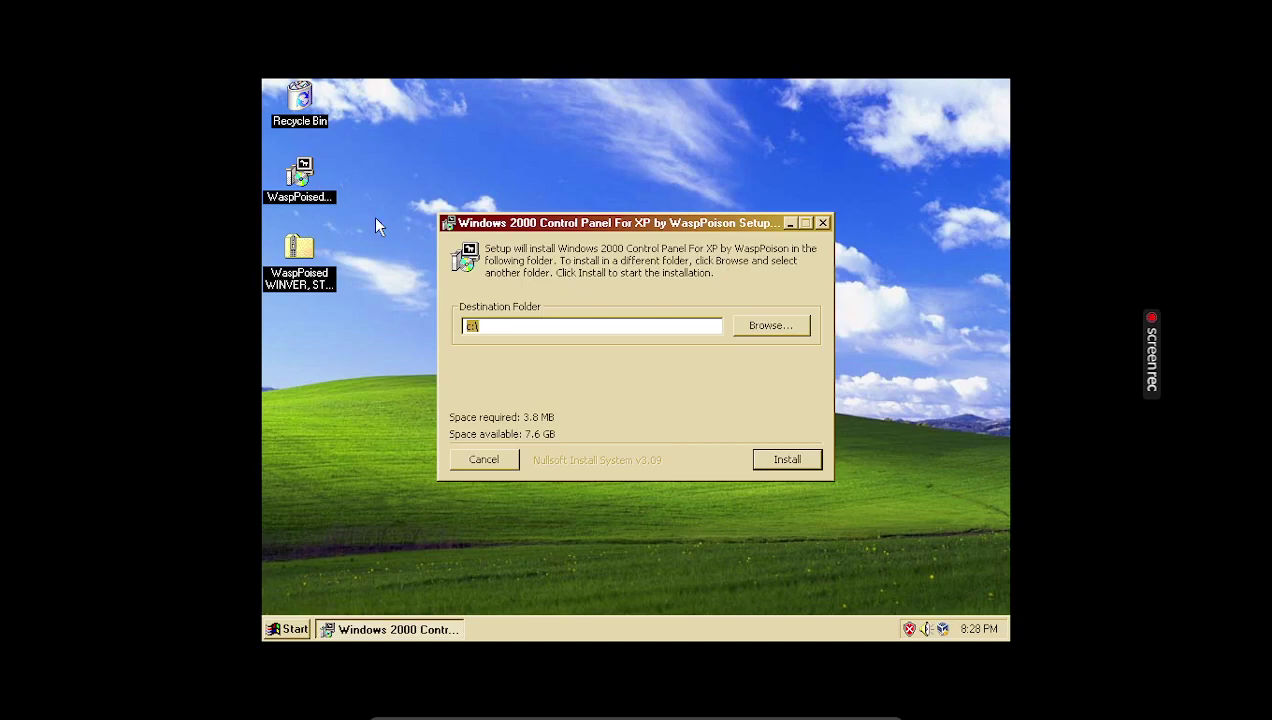
left_click(822, 222)
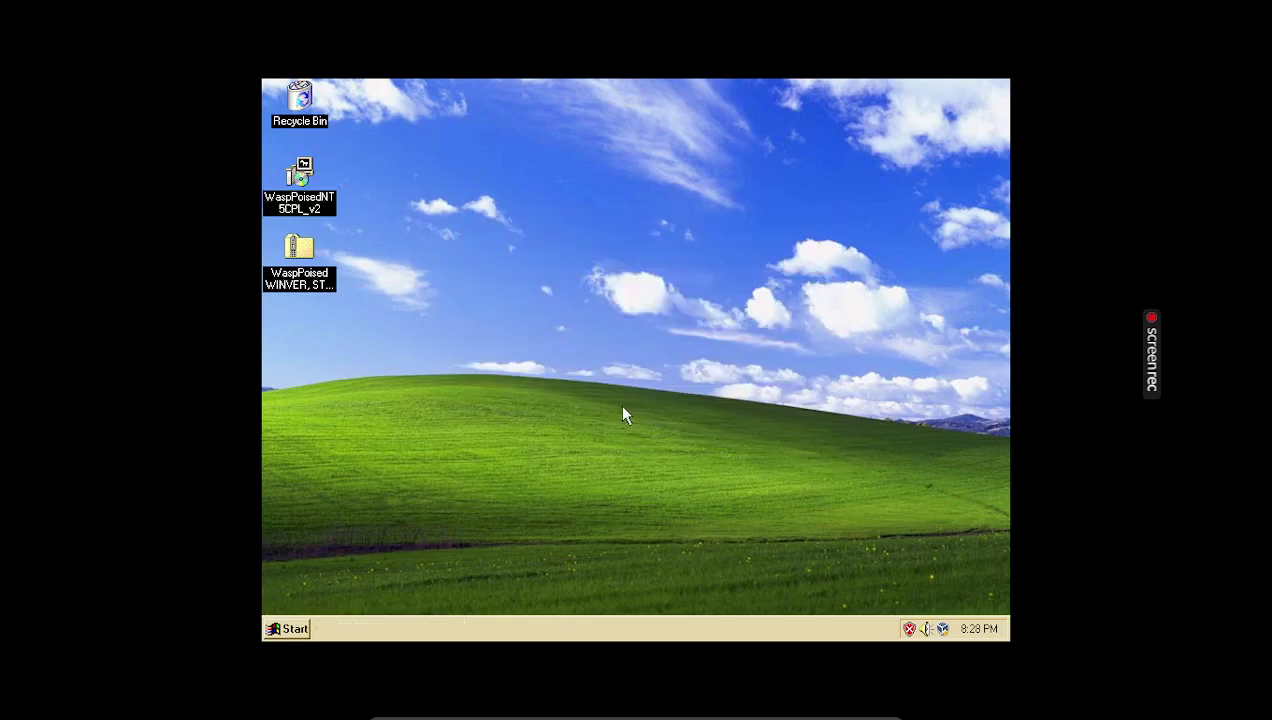
Launch the Registry Editor with regedit from the Run box.
key("super+r")
type("regedit")
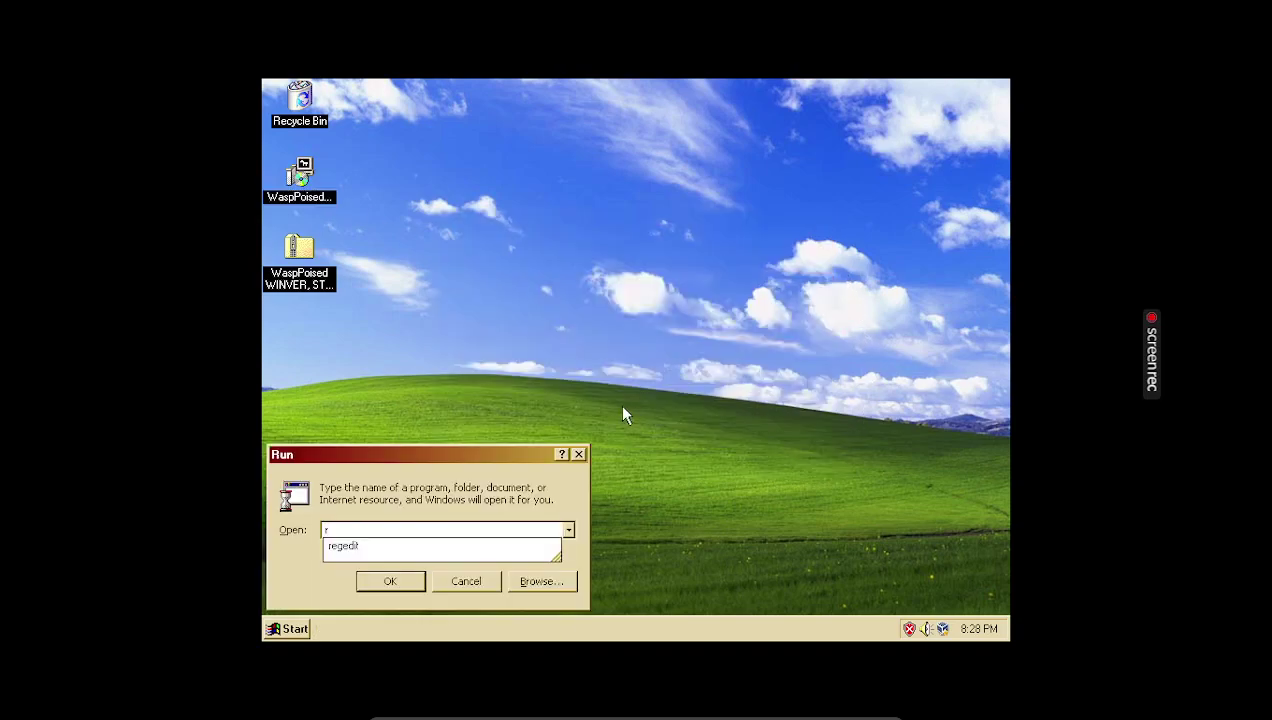
key("Return")
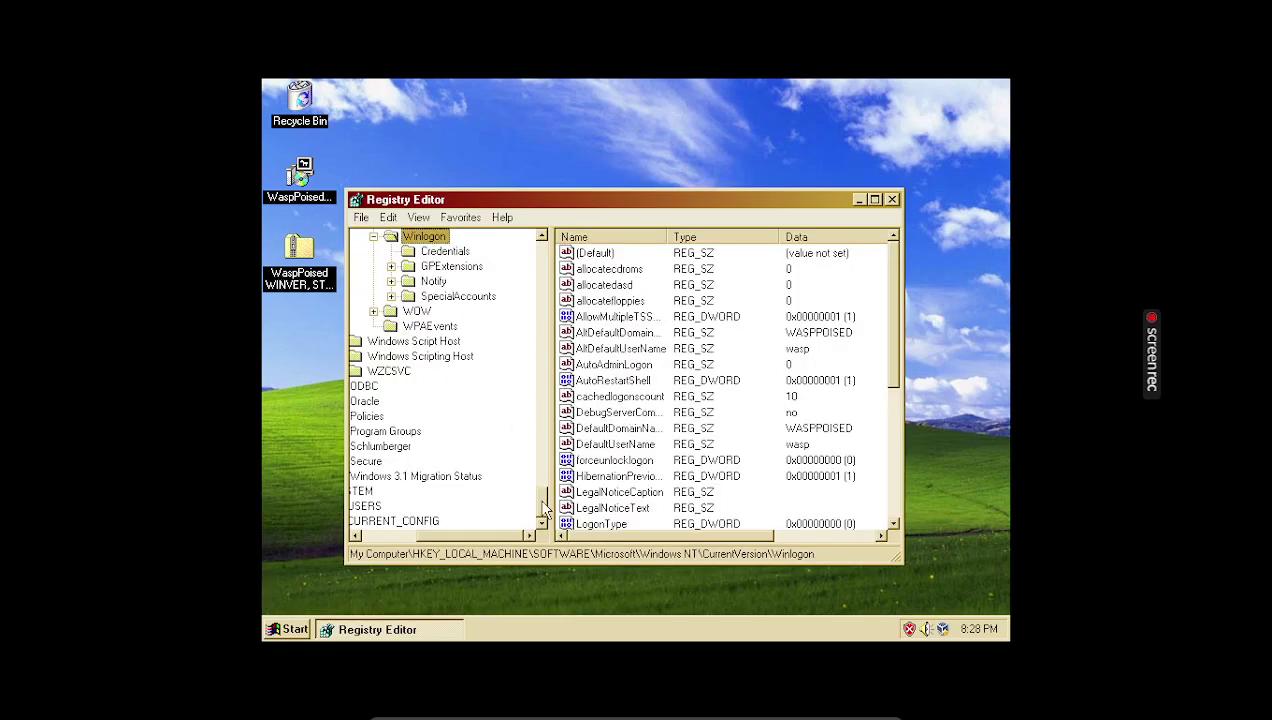
left_click_drag(546, 510, 545, 258)
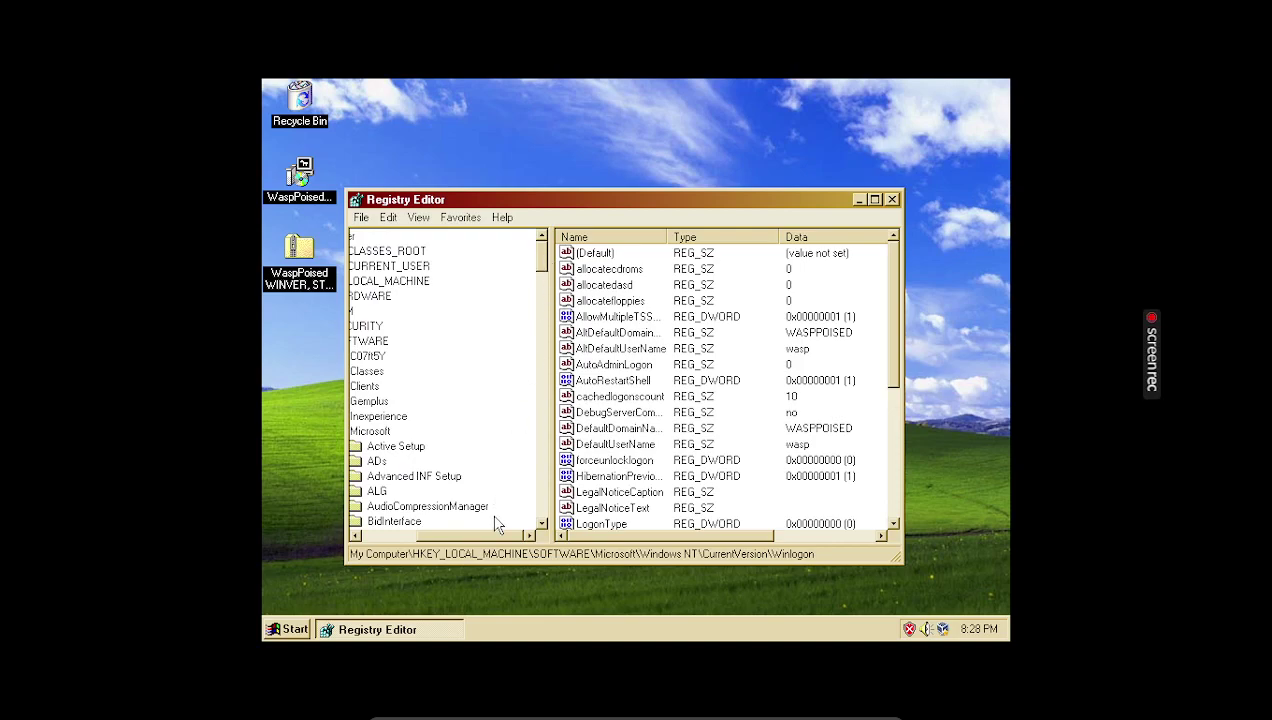
left_click_drag(491, 537, 435, 555)
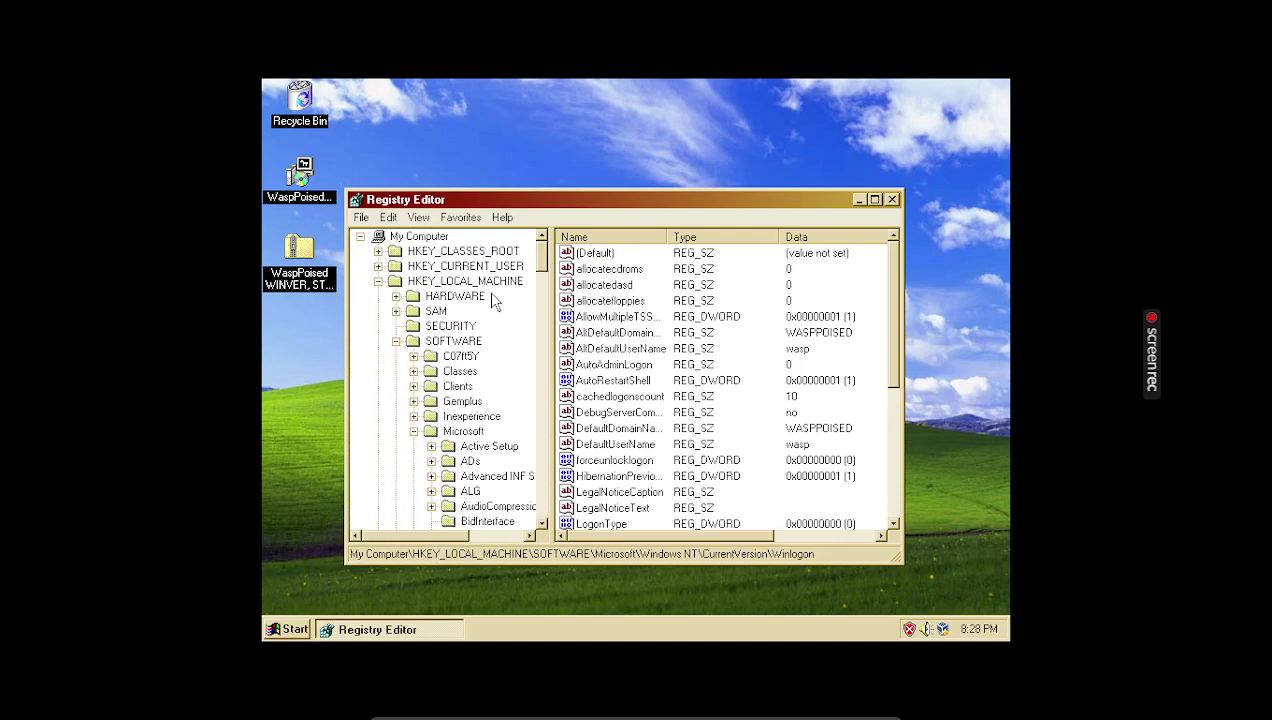
Reopen Run, then open Display Properties from the desktop's right-click menu.
key("super+r")
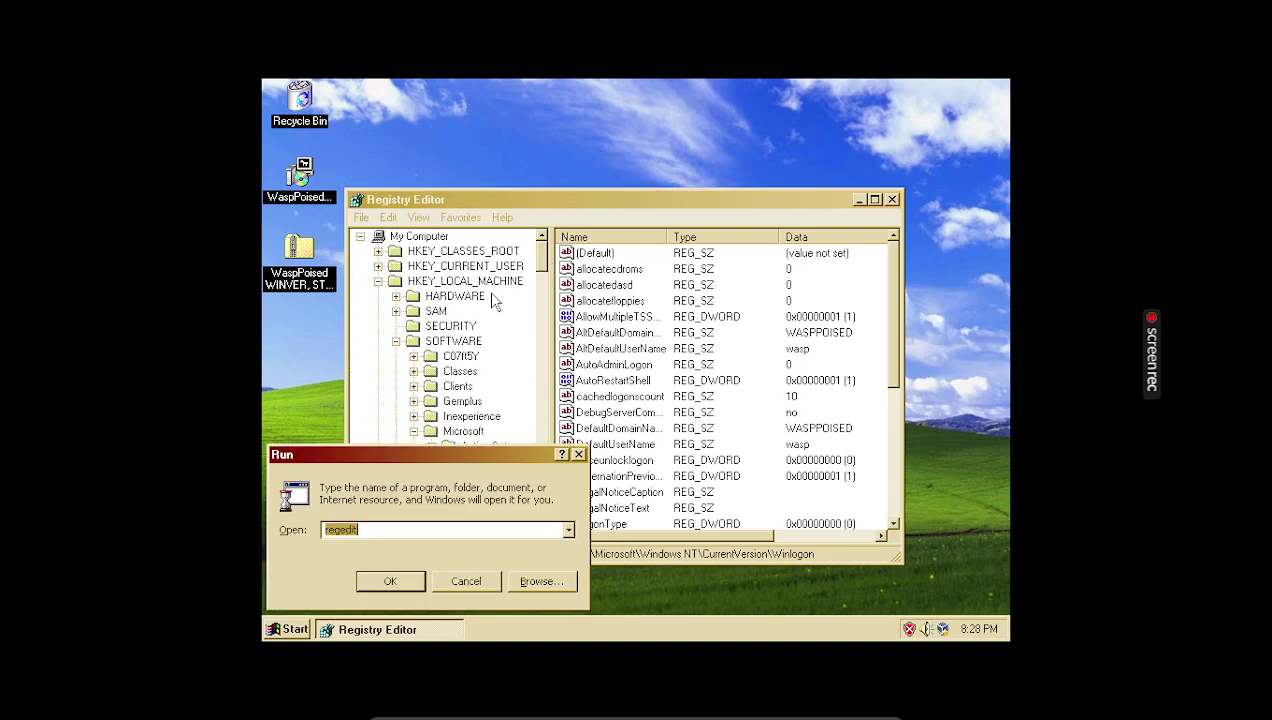
double_click(324, 532)
right_click(304, 366)
left_click(342, 500)
View the Settings tab of Display Properties, showing 800 by 600 at 32-bit.
left_click(598, 177)
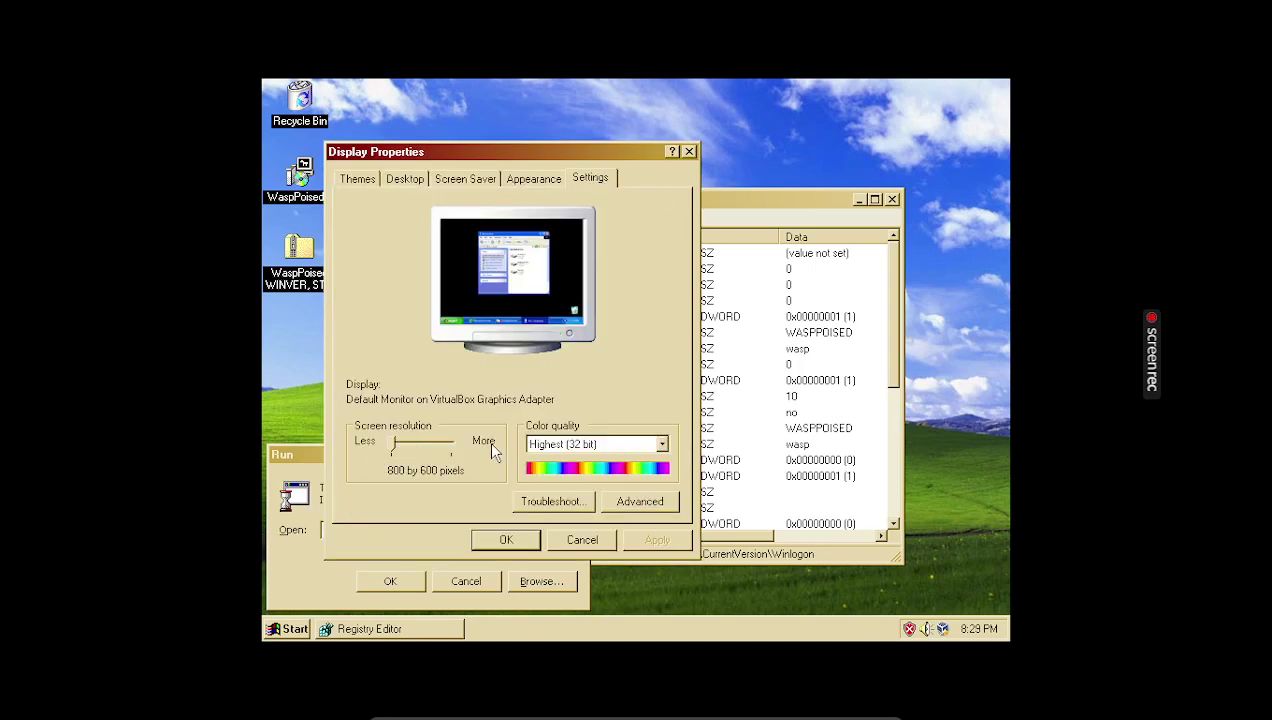
left_click(294, 626)
mouse_move(345, 565)
mouse_move(525, 406)
left_click(655, 318)
Leave full-screen, resize Virtual Screen 1 to 1366x768, then return to Full-screen Mode.
key("Control_R+f")
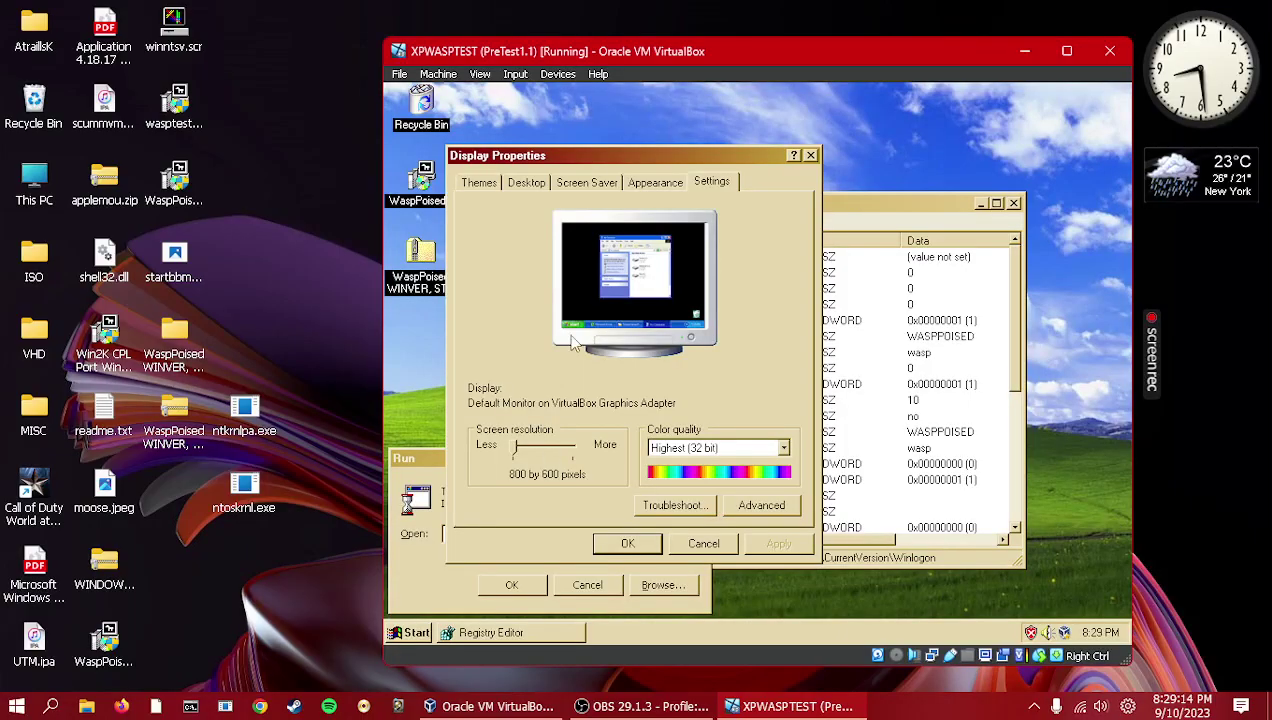
left_click(438, 74)
mouse_move(481, 78)
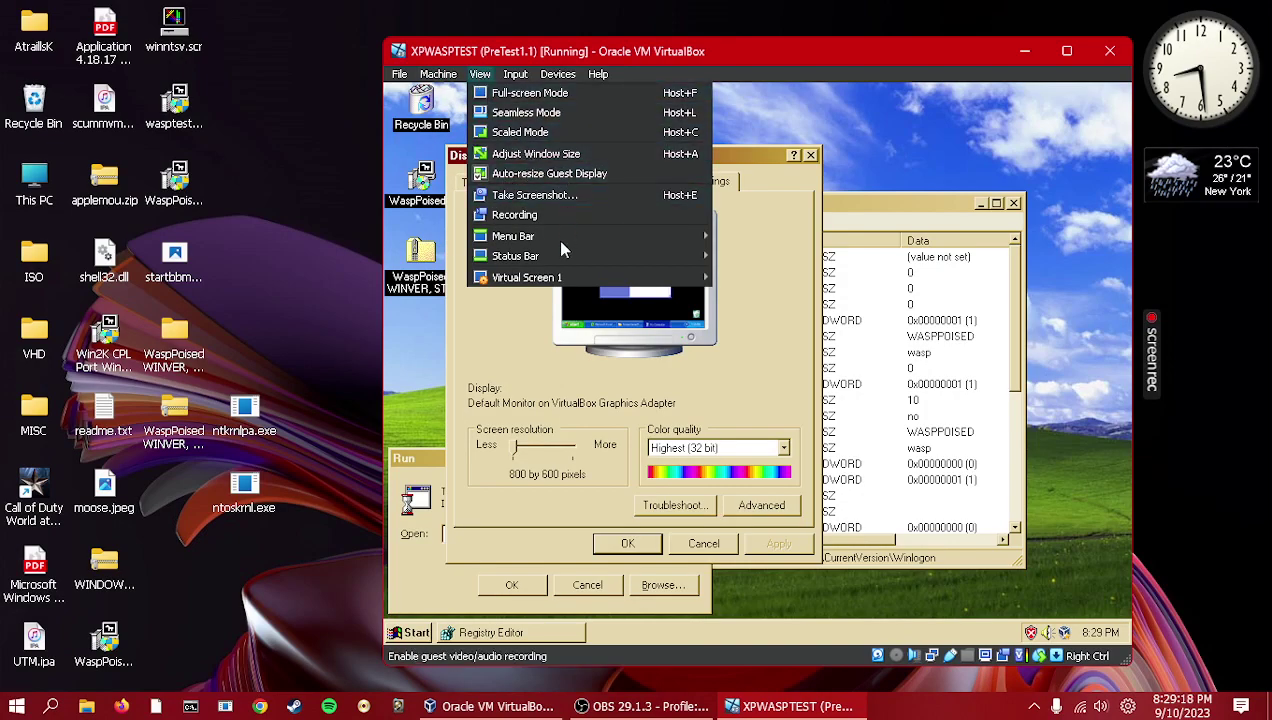
mouse_move(620, 278)
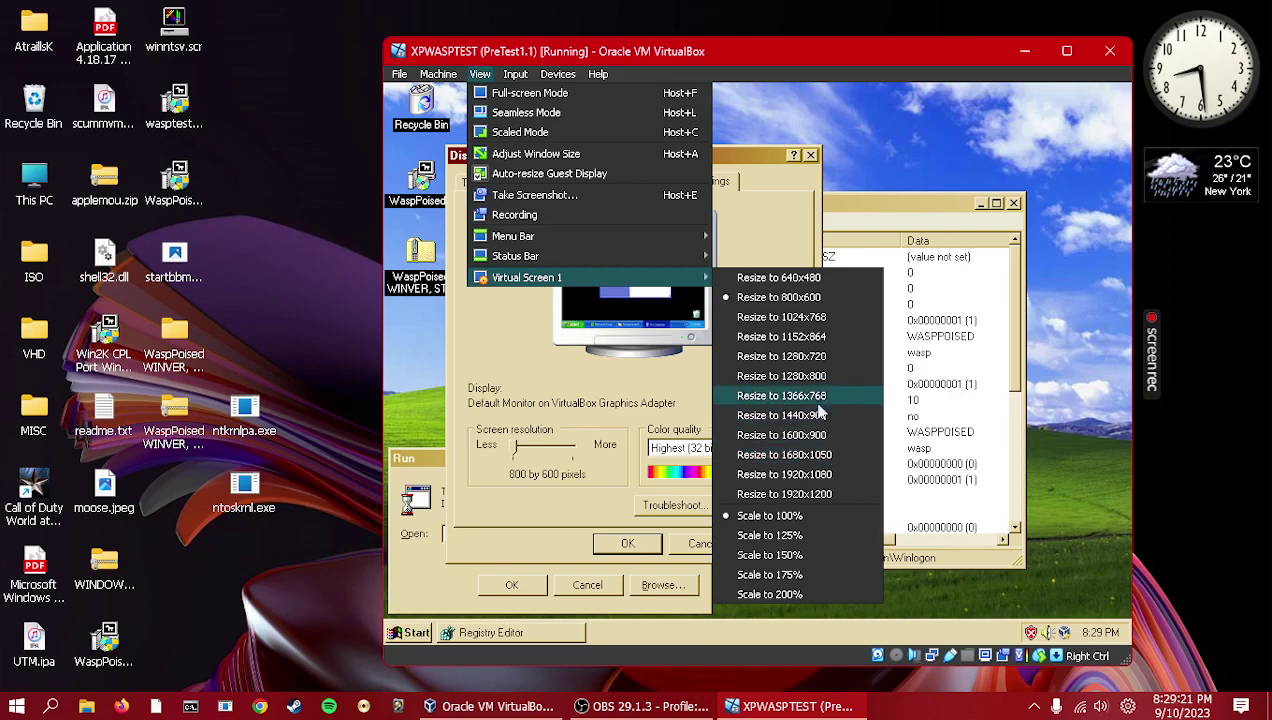
left_click(816, 400)
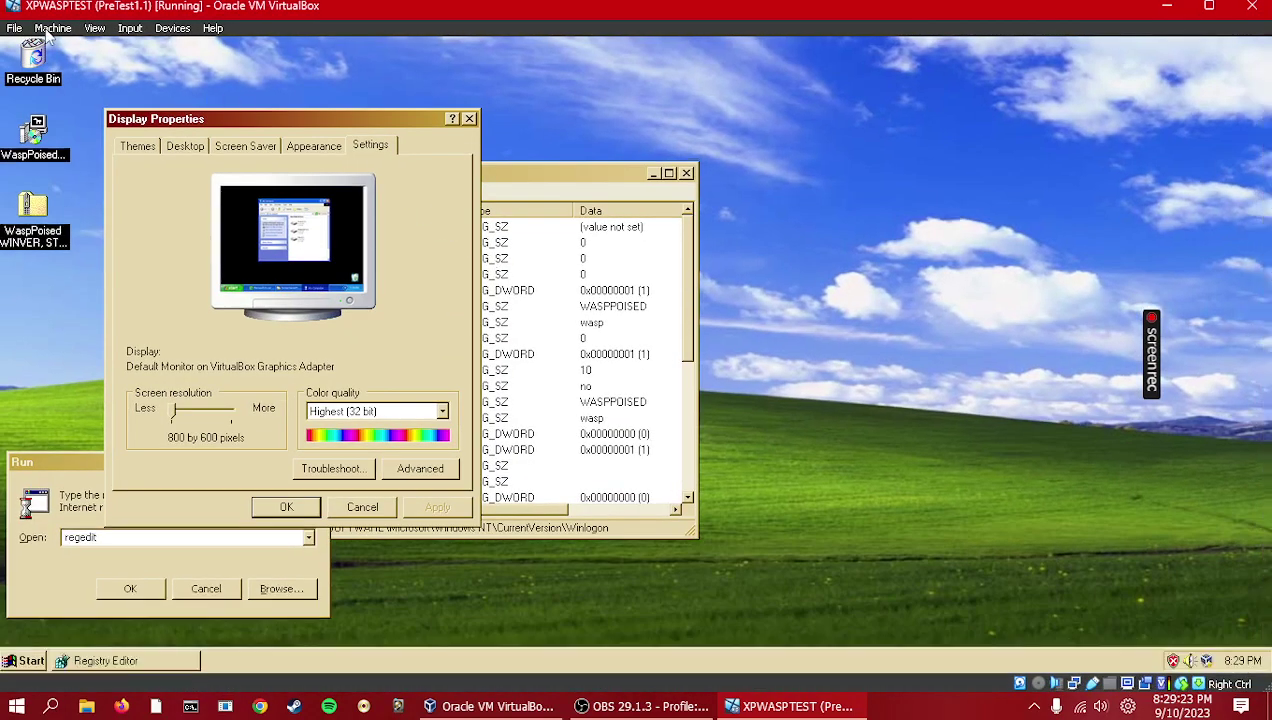
left_click(95, 28)
left_click(110, 44)
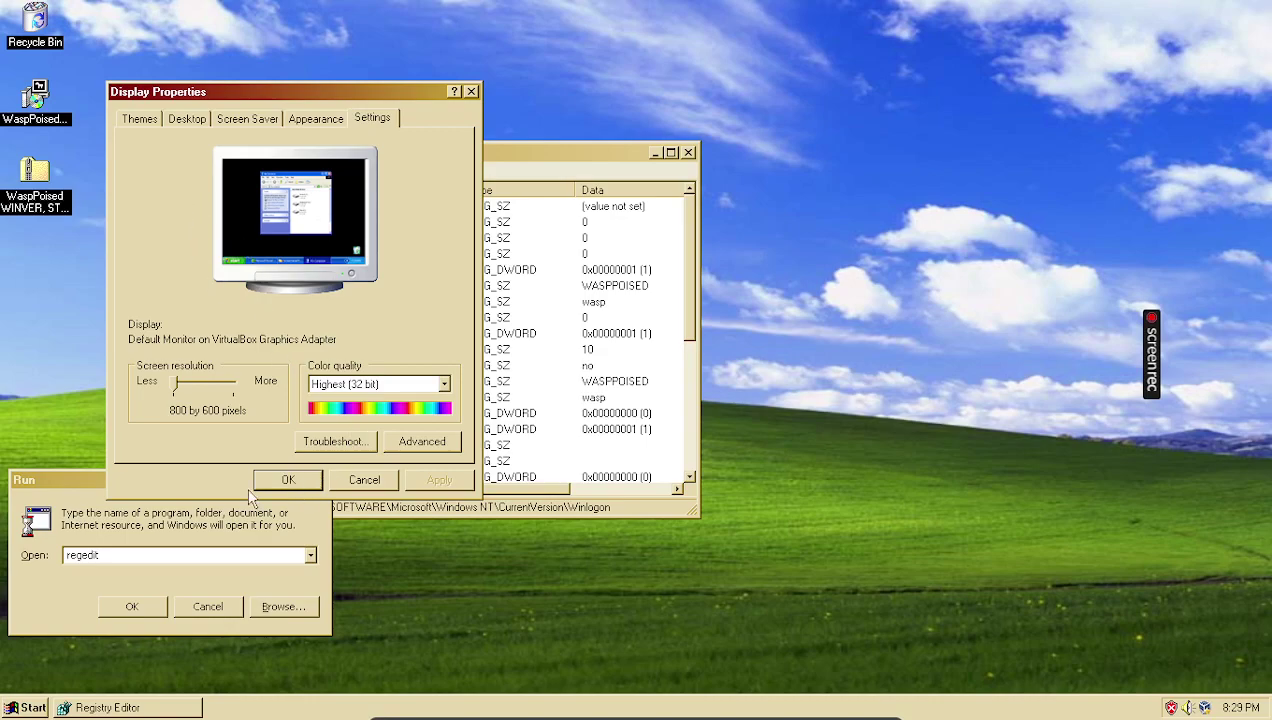
Close Display Properties, dismiss the Run prompt, and nudge the Registry Editor window.
left_click(296, 484)
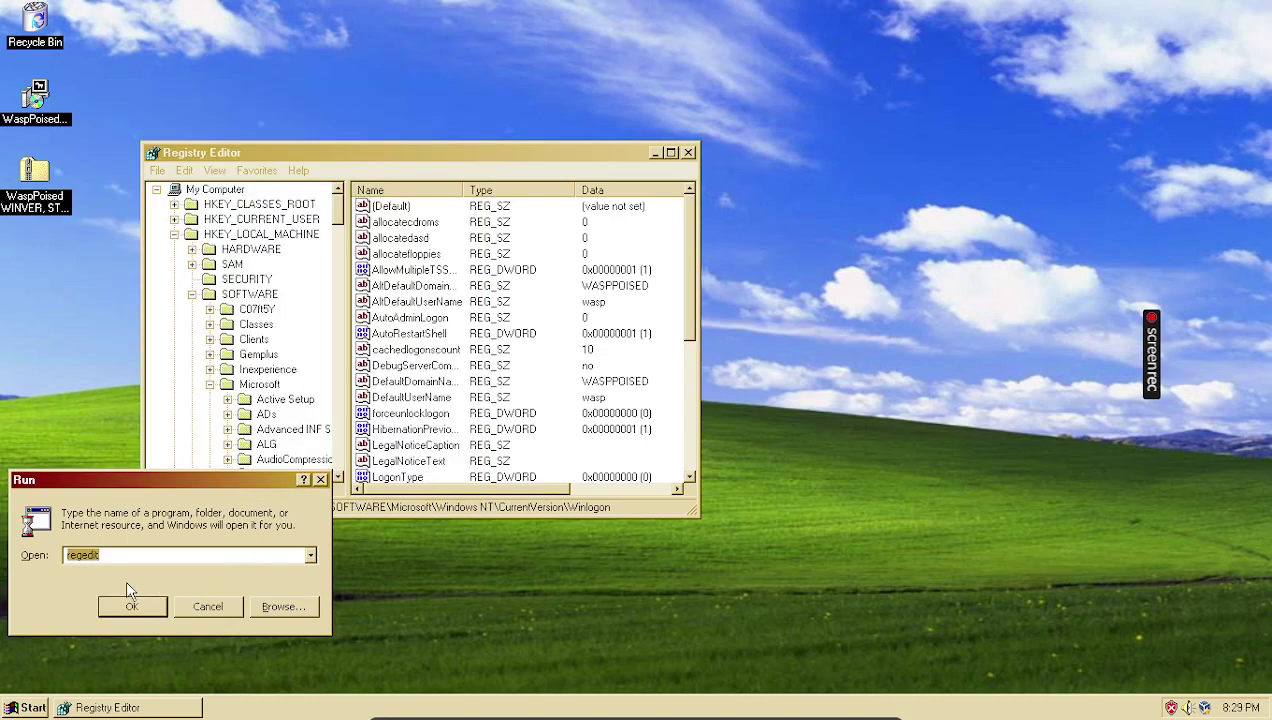
type("regedit")
left_click(222, 607)
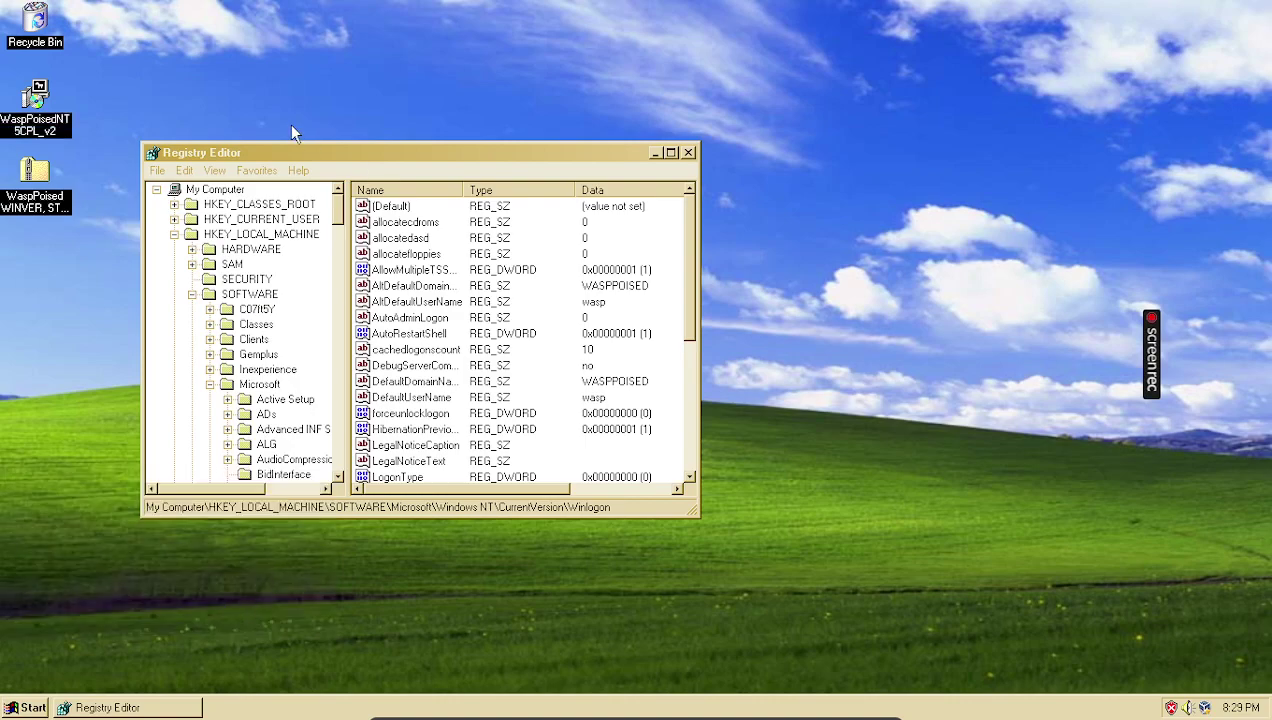
left_click_drag(300, 153, 330, 147)
Navigate to HKLM\SOFTWARE\Microsoft\Windows NT\CurrentVersion\Winlogon in the Registry Editor.
left_click(244, 230)
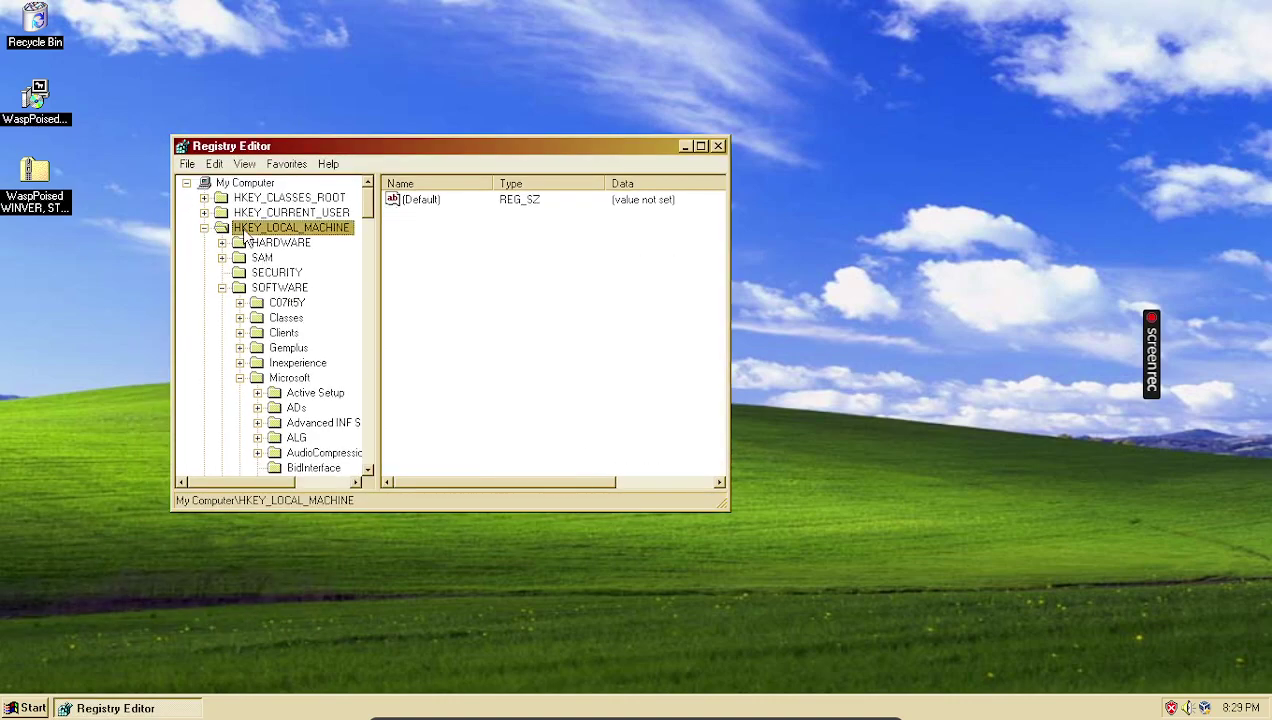
left_click(270, 288)
left_click(285, 378)
scroll(300, 340, "down", 10)
scroll(303, 321, "down", 20)
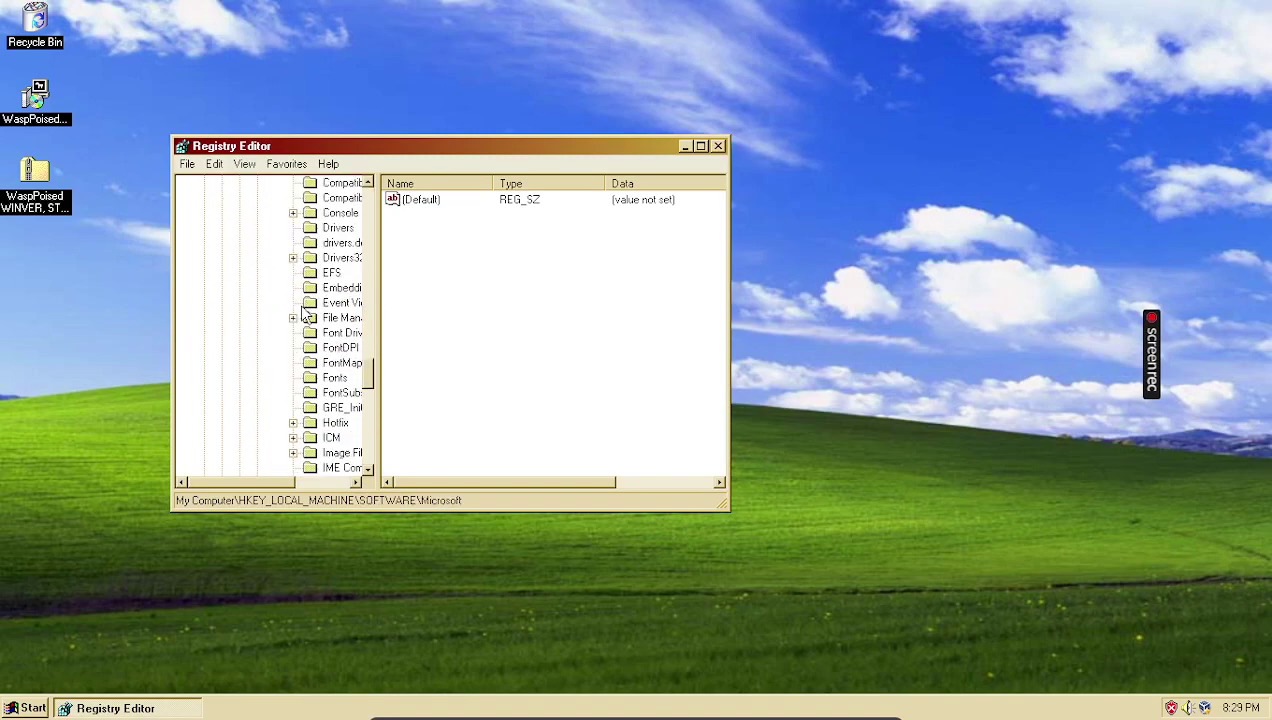
left_click(316, 229)
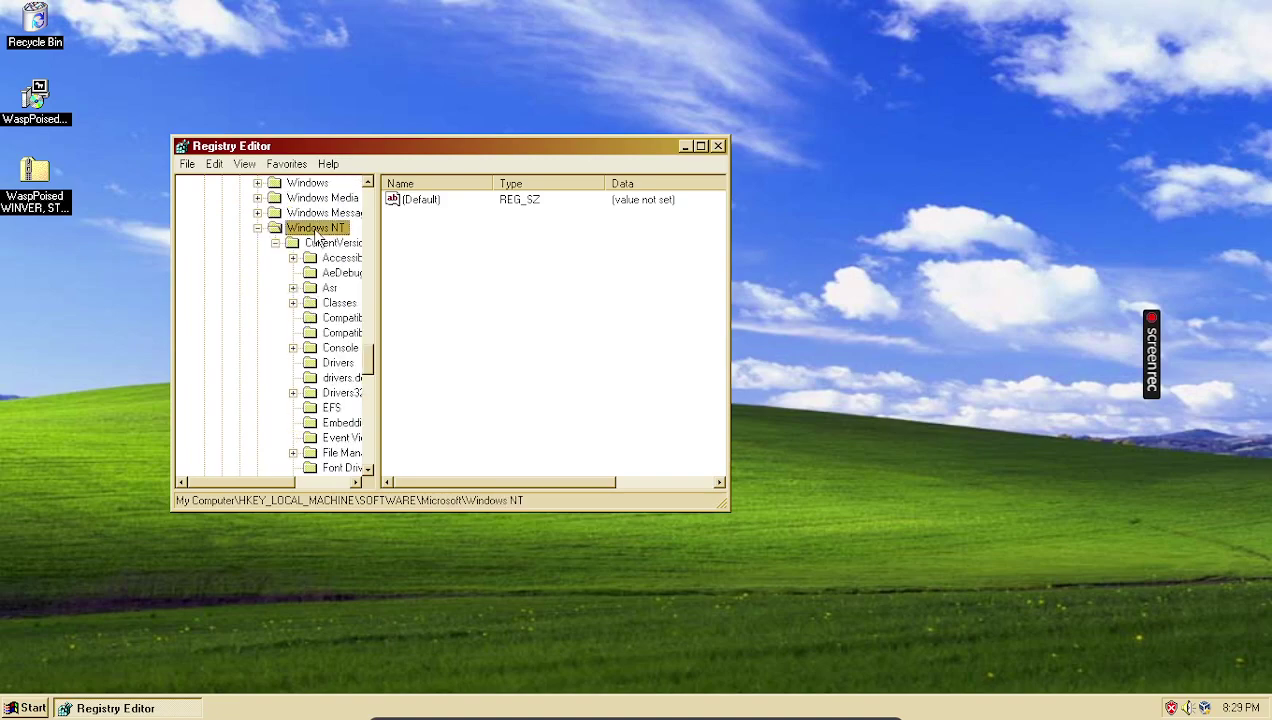
left_click(322, 243)
scroll(335, 332, "down", 6)
scroll(334, 332, "down", 8)
double_click(342, 423)
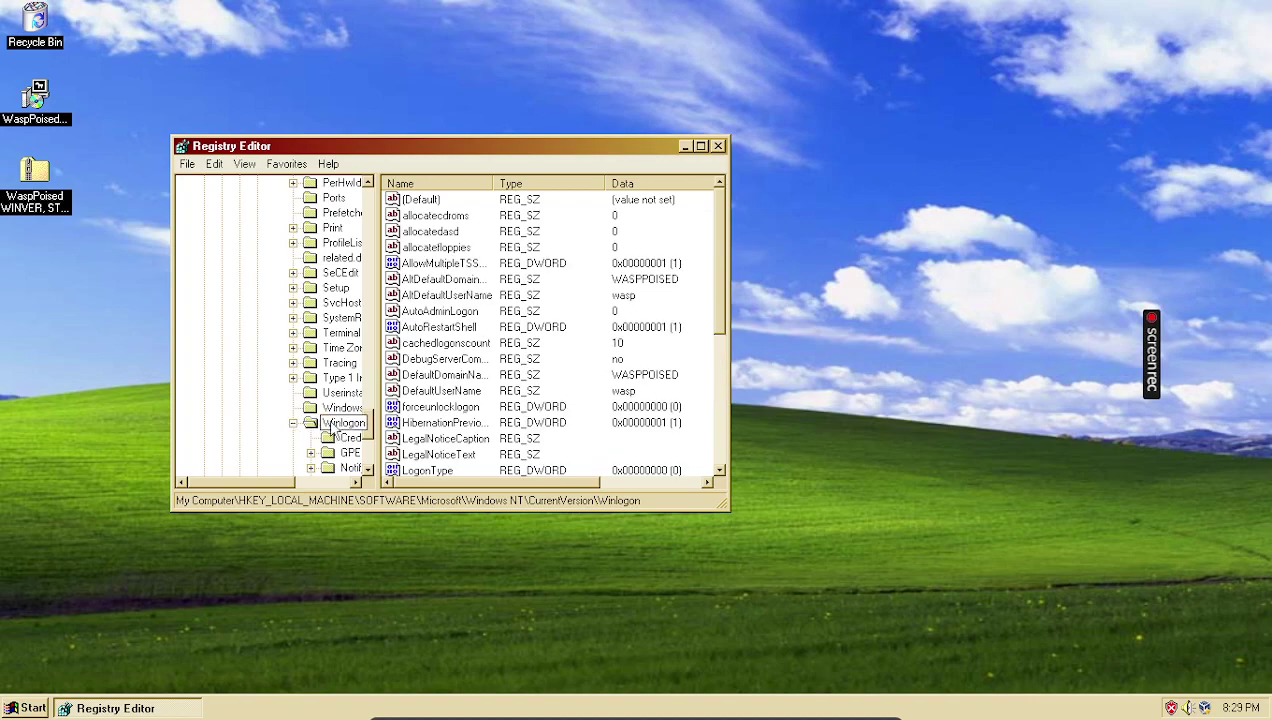
left_click(294, 423)
Confirm SFCDisable holds 1, then close the Registry Editor.
left_click(562, 325)
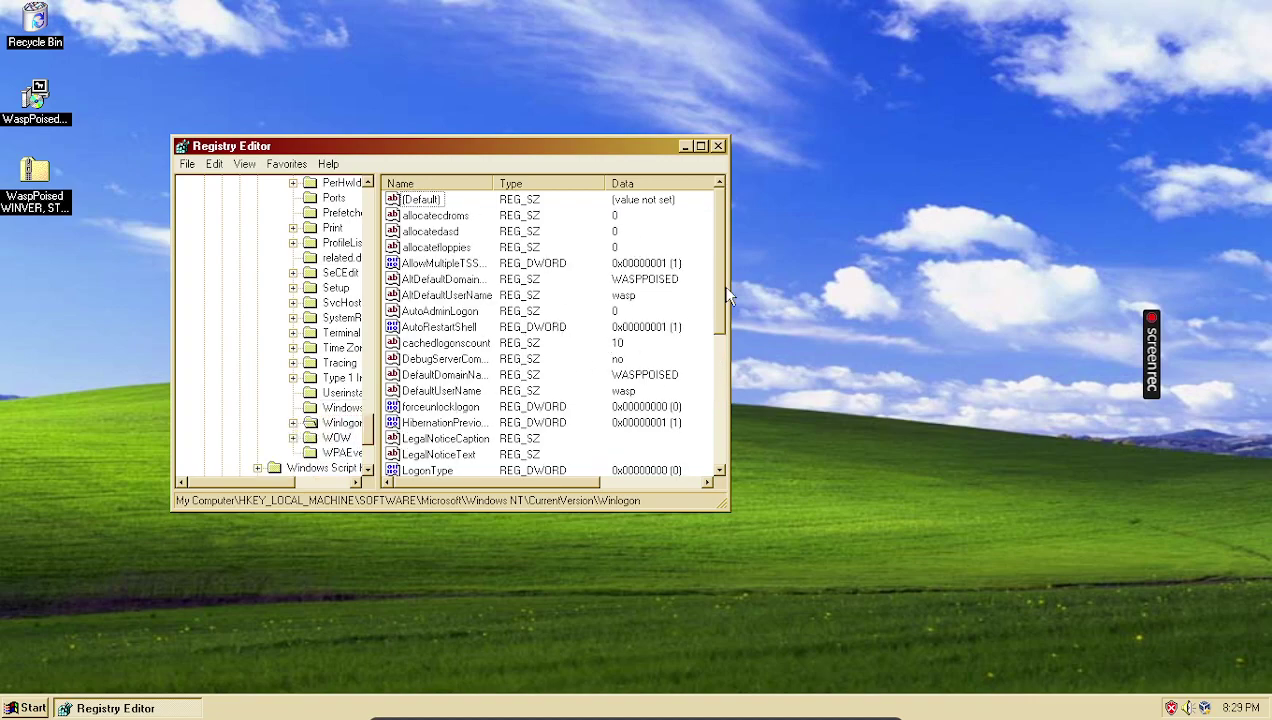
left_click_drag(714, 309, 715, 404)
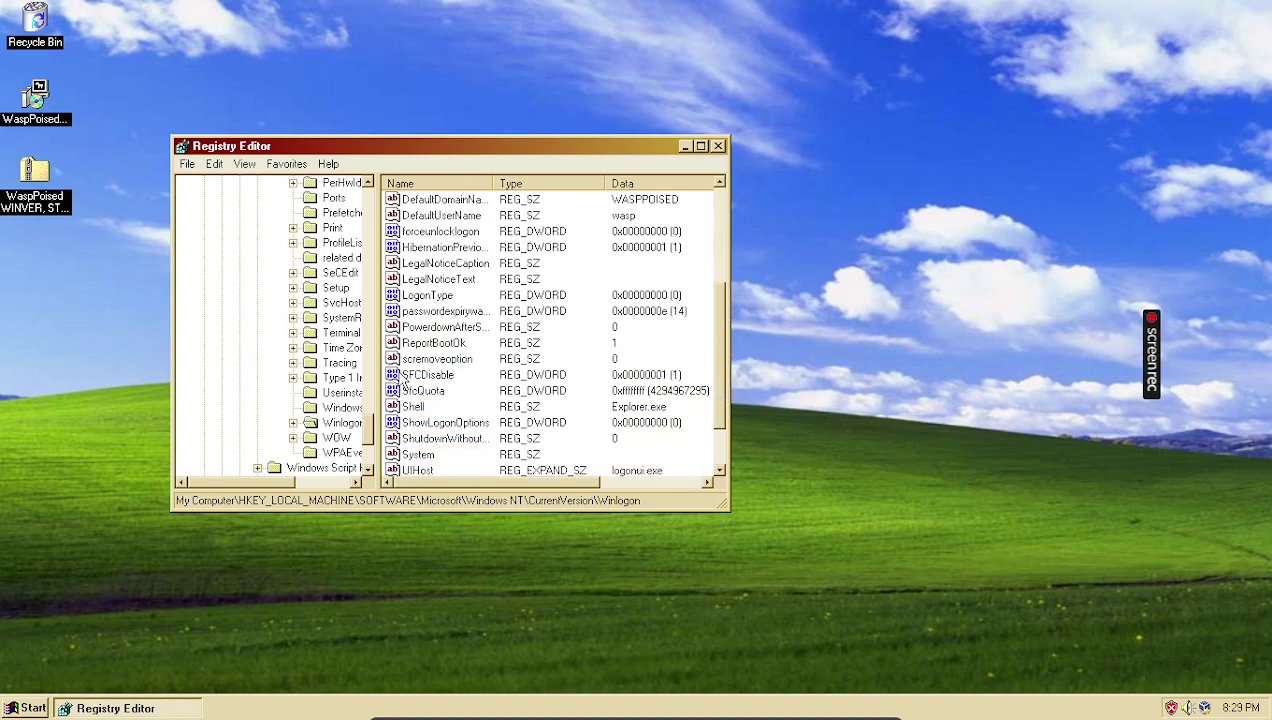
left_click(416, 376)
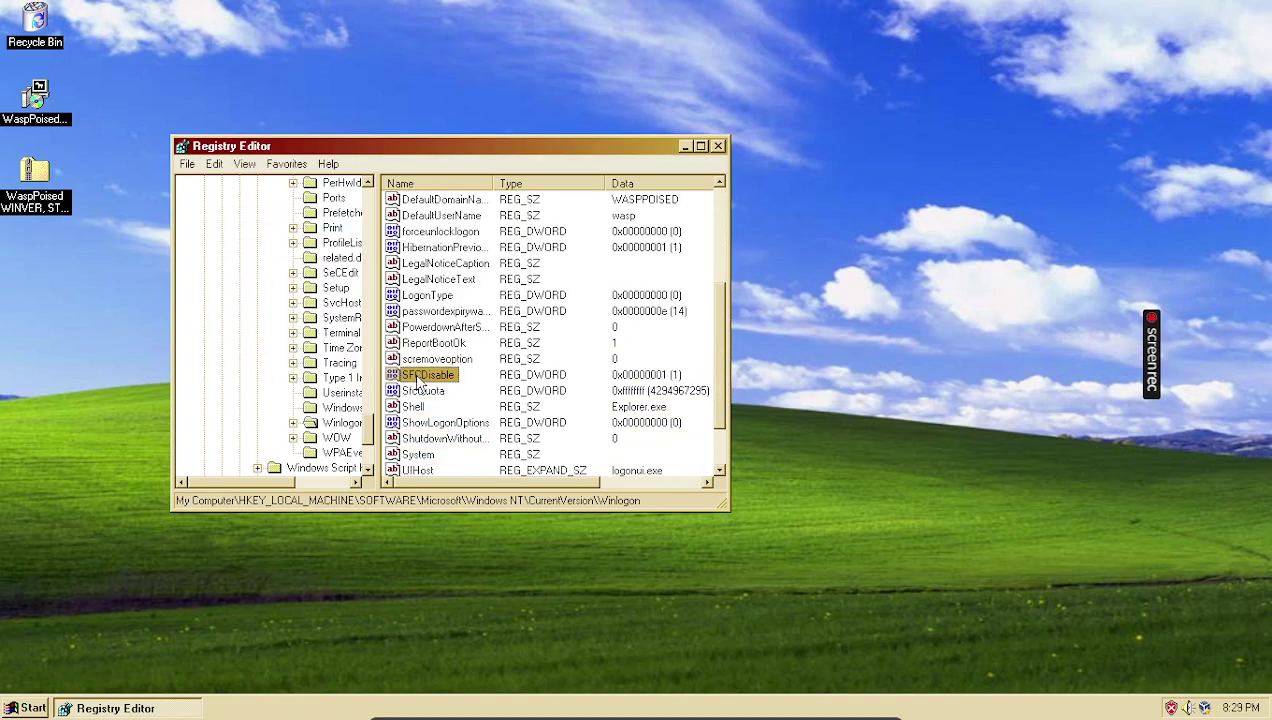
double_click(416, 380)
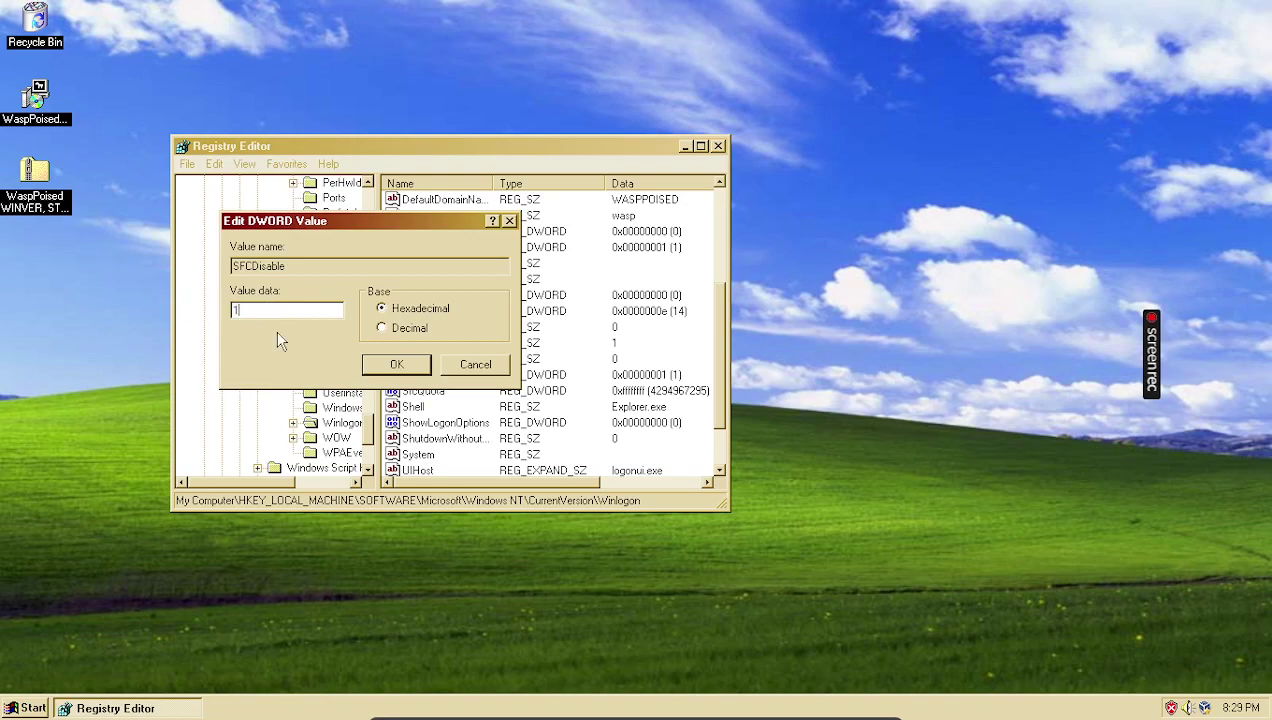
left_click(406, 366)
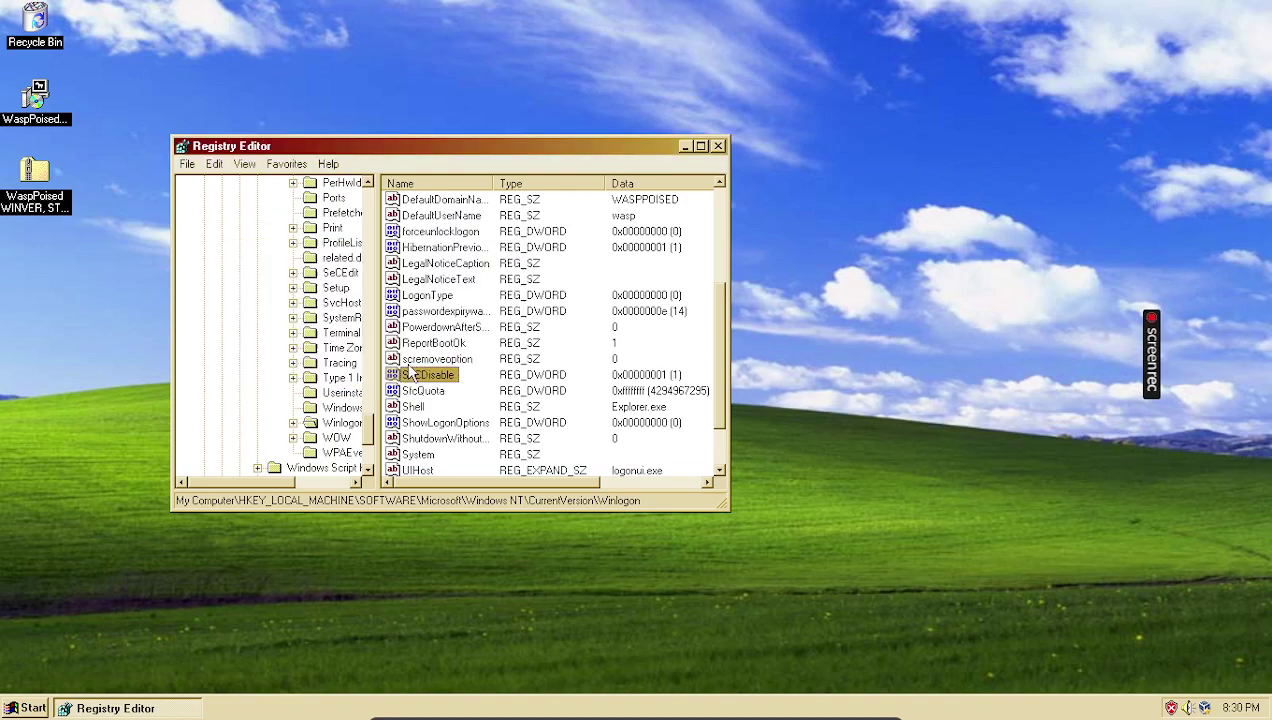
left_click(718, 147)
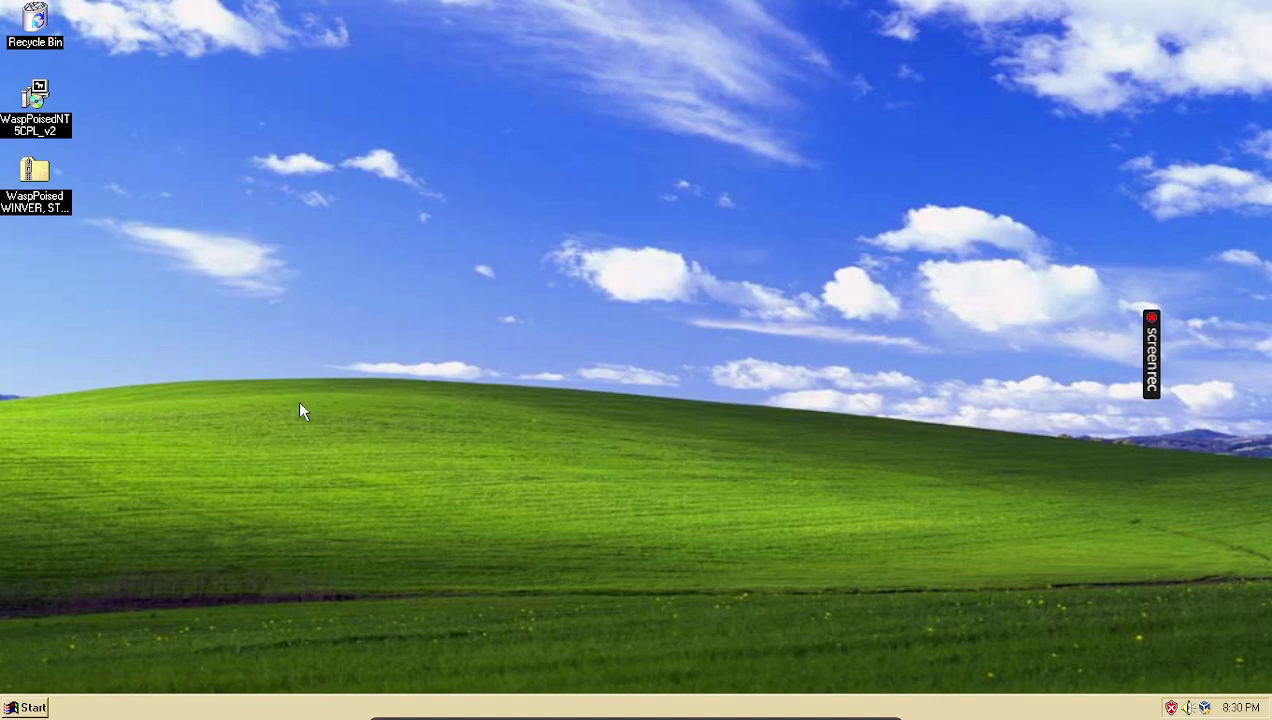
Launch services.msc from Run, move the Services window, and dismiss the Run prompt.
key("super+r")
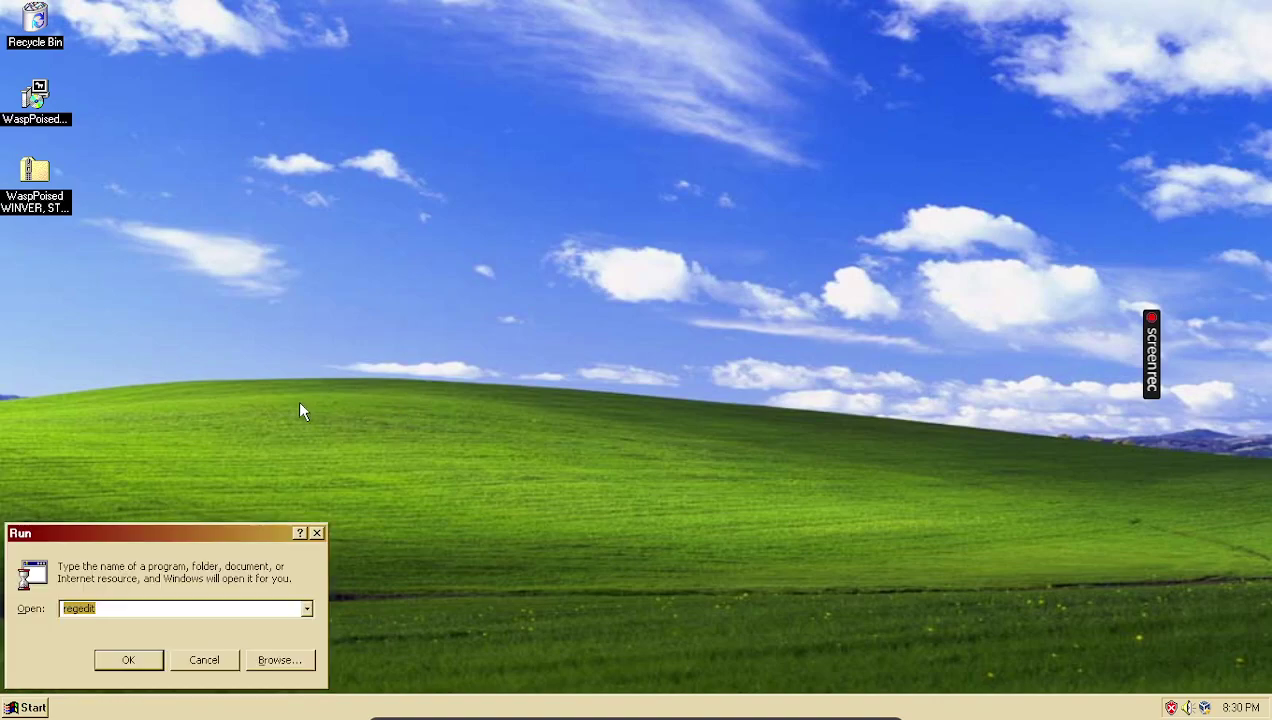
type("serv")
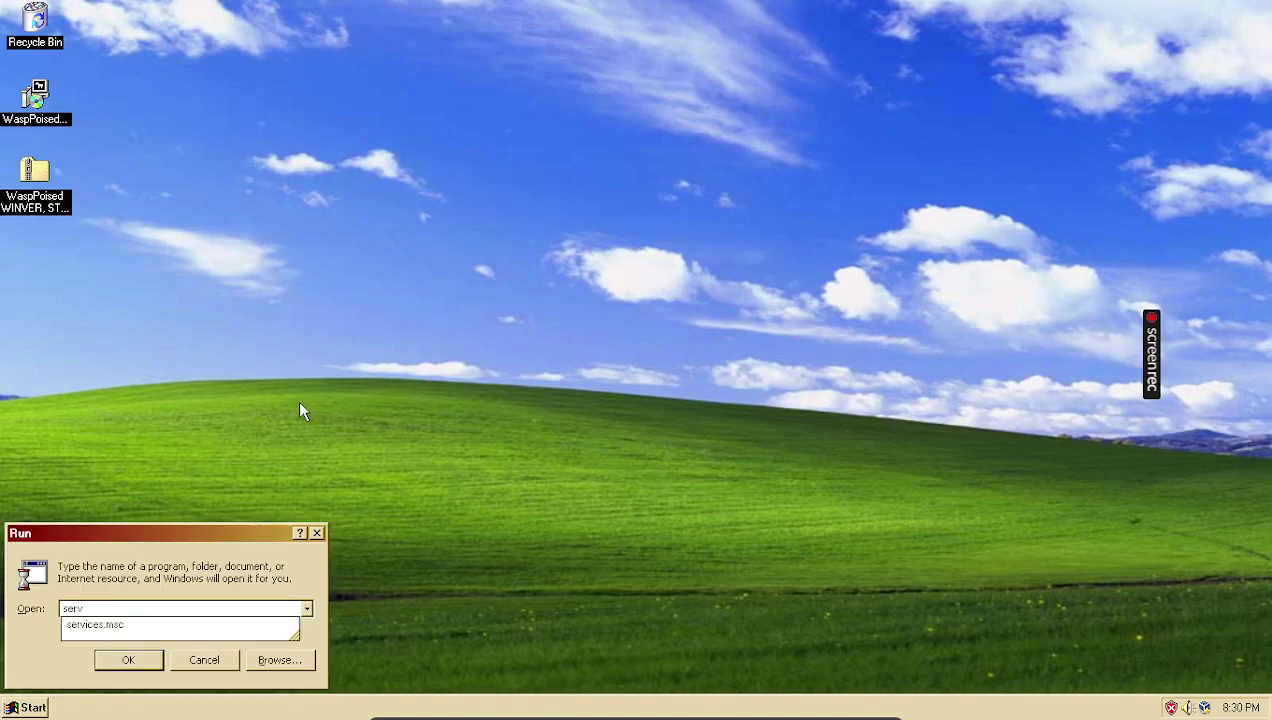
key("Down")
key("Return")
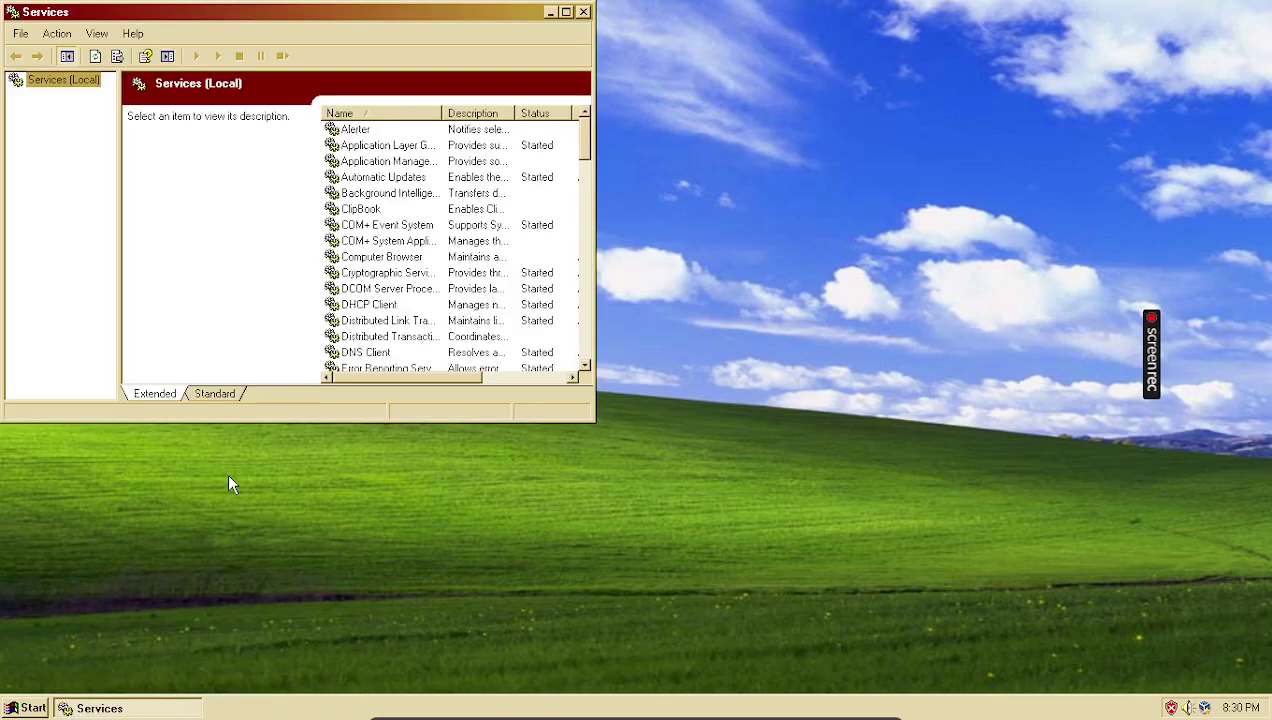
left_click_drag(188, 20, 253, 125)
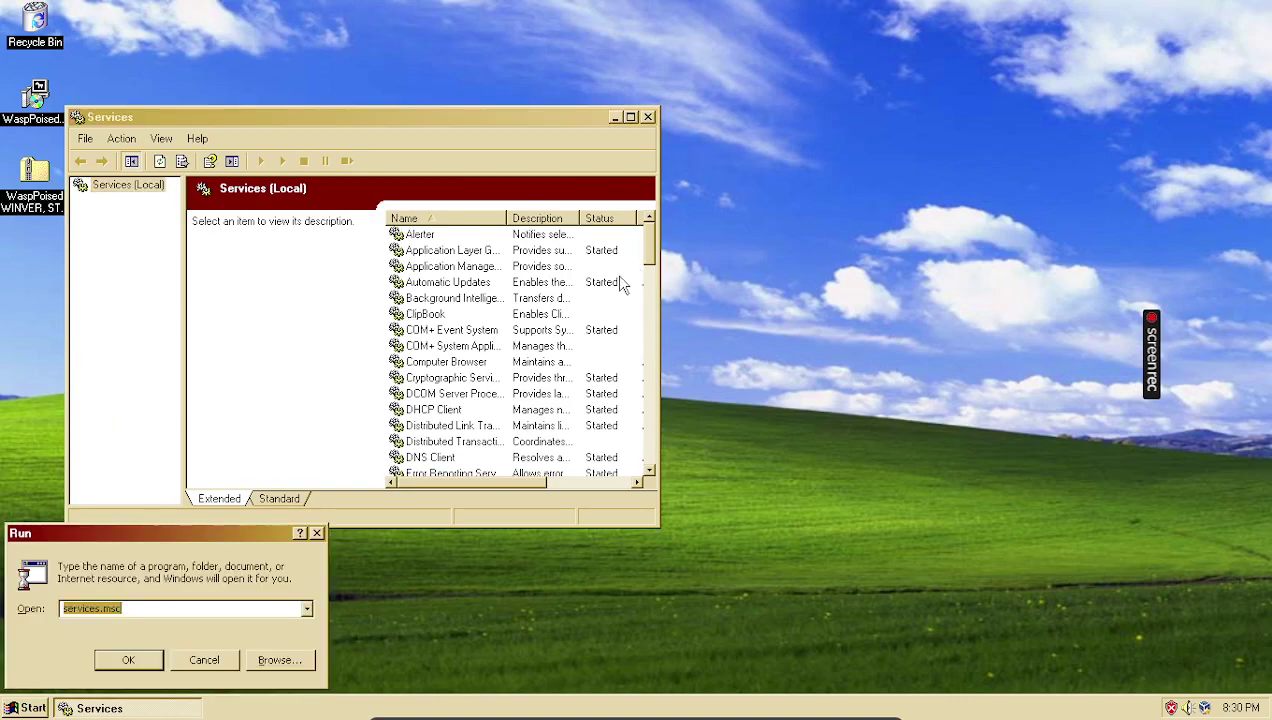
left_click(139, 601)
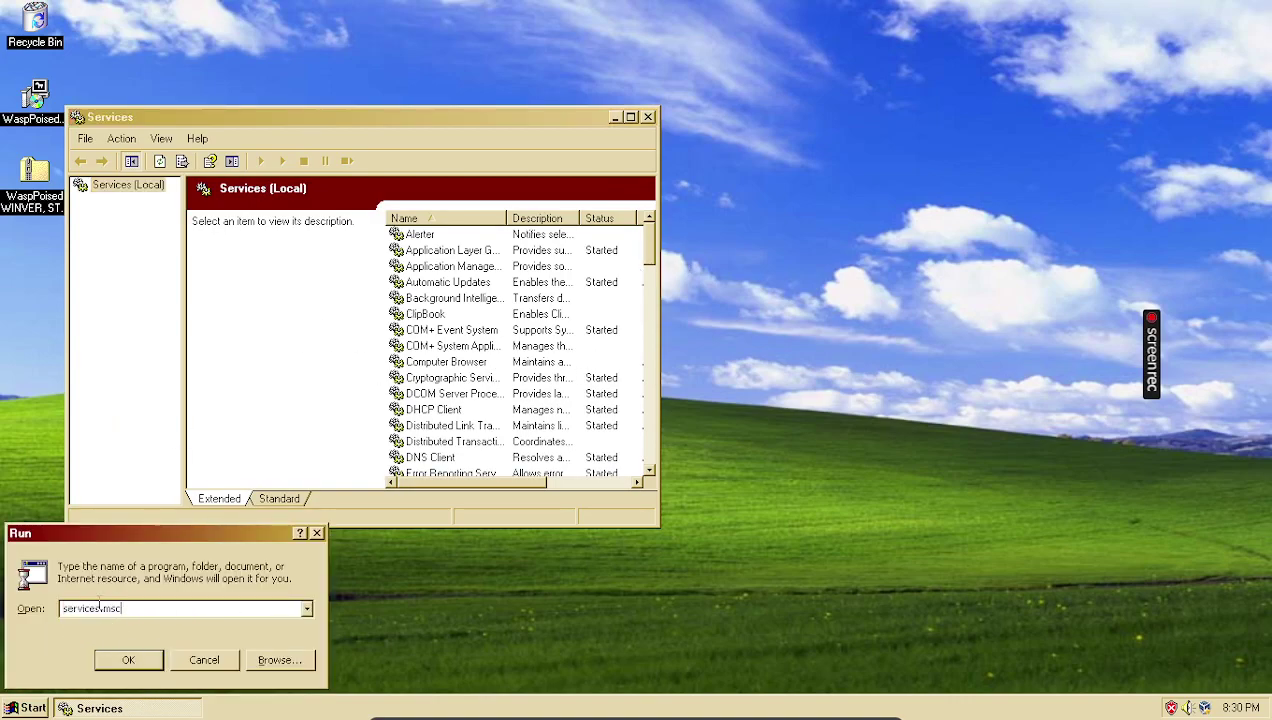
left_click(205, 662)
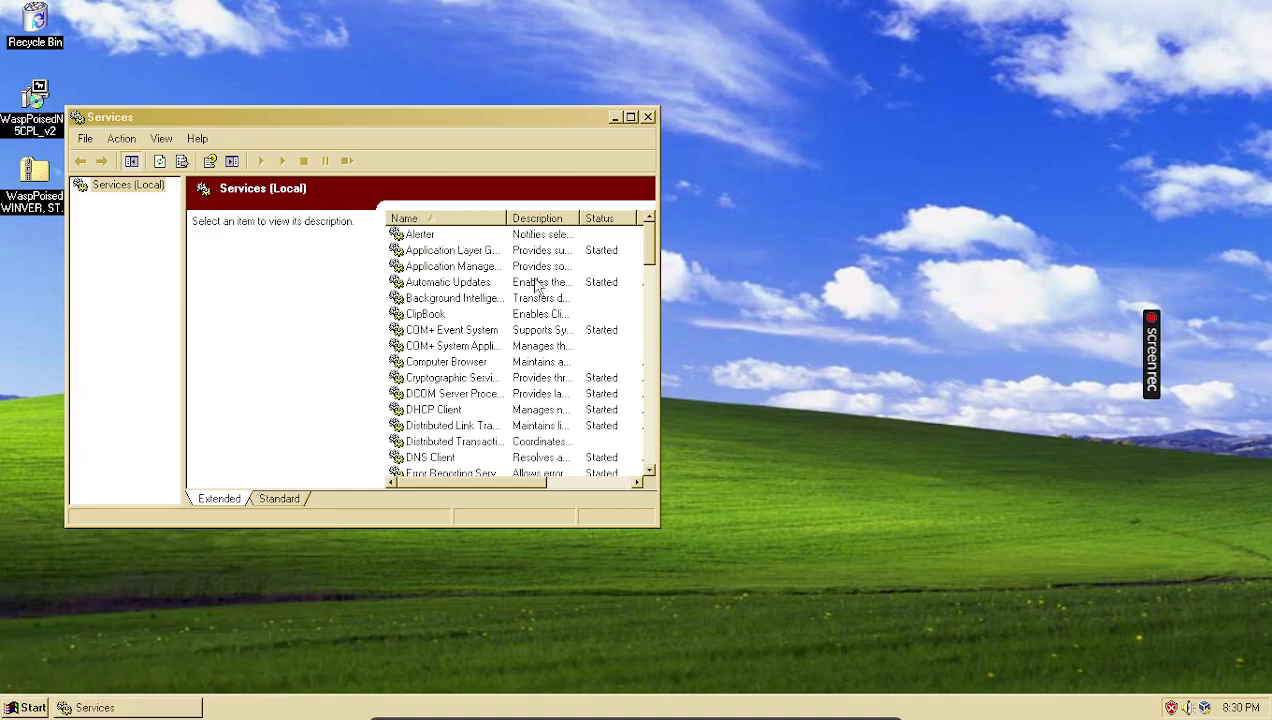
Set Cryptographic Services startup to Disabled, apply, and stop the service.
left_click(540, 330)
left_click(480, 380)
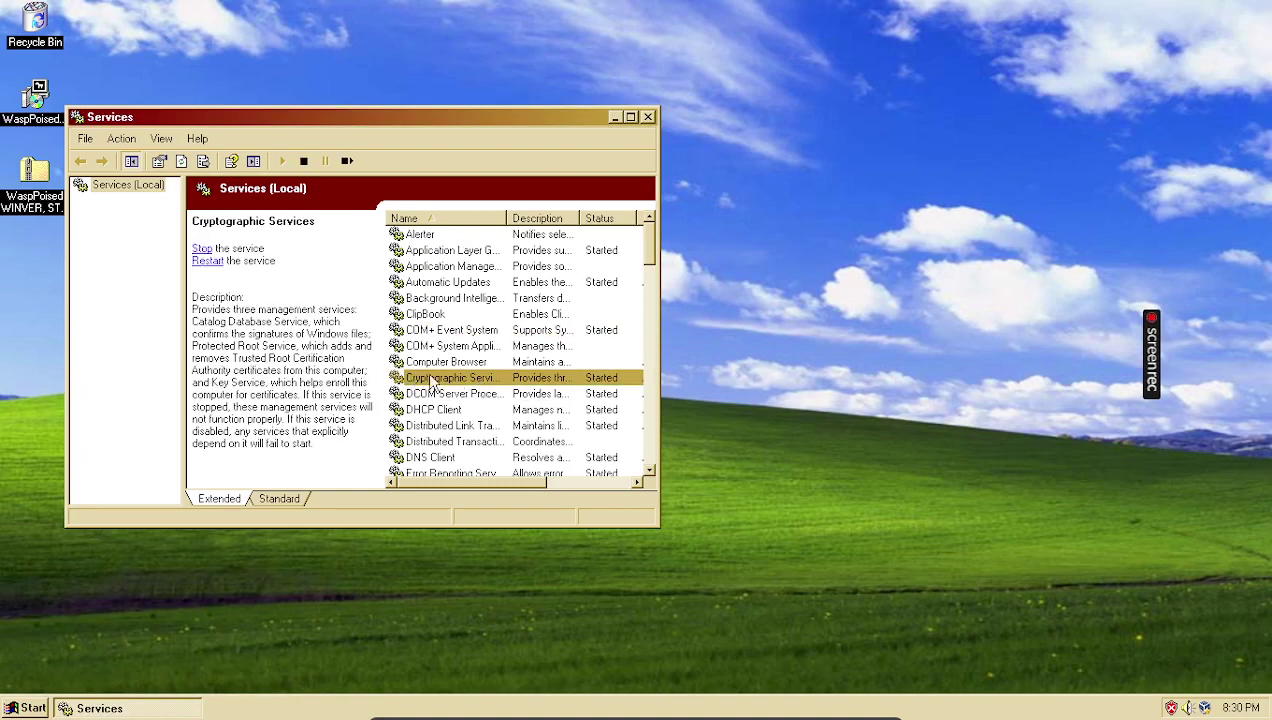
double_click(434, 381)
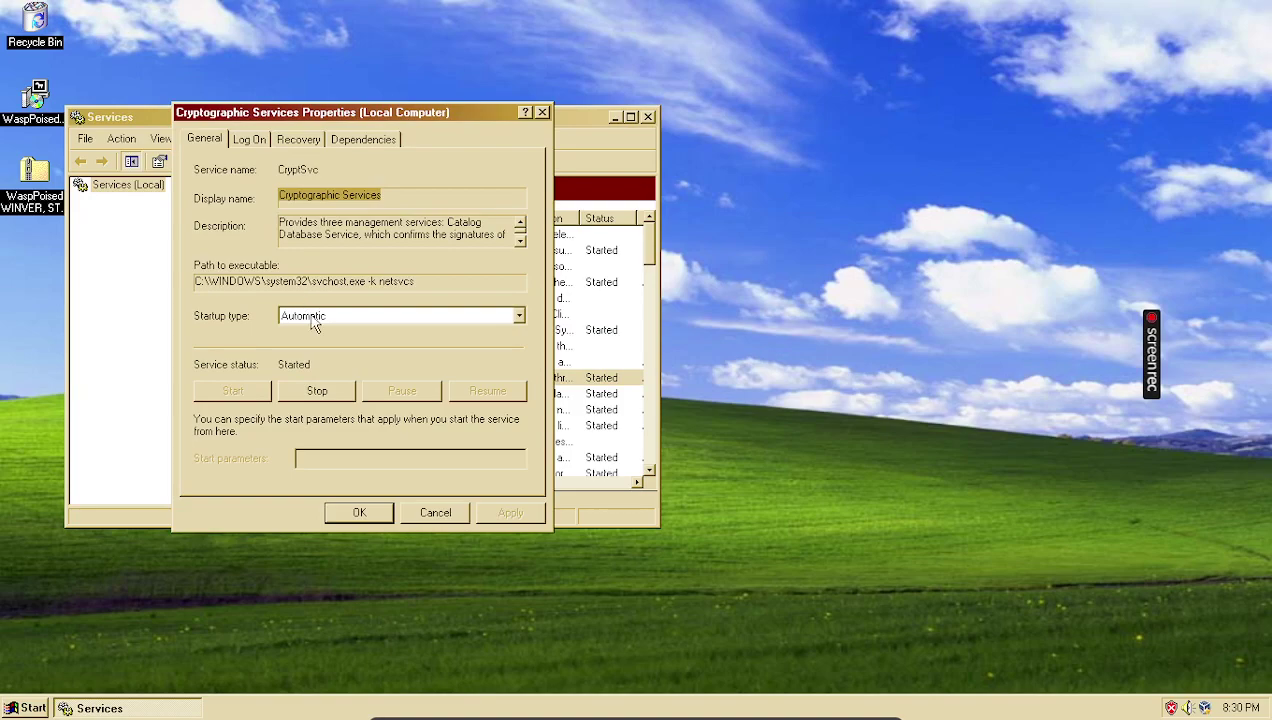
left_click(312, 316)
left_click(314, 355)
left_click(508, 513)
left_click(318, 390)
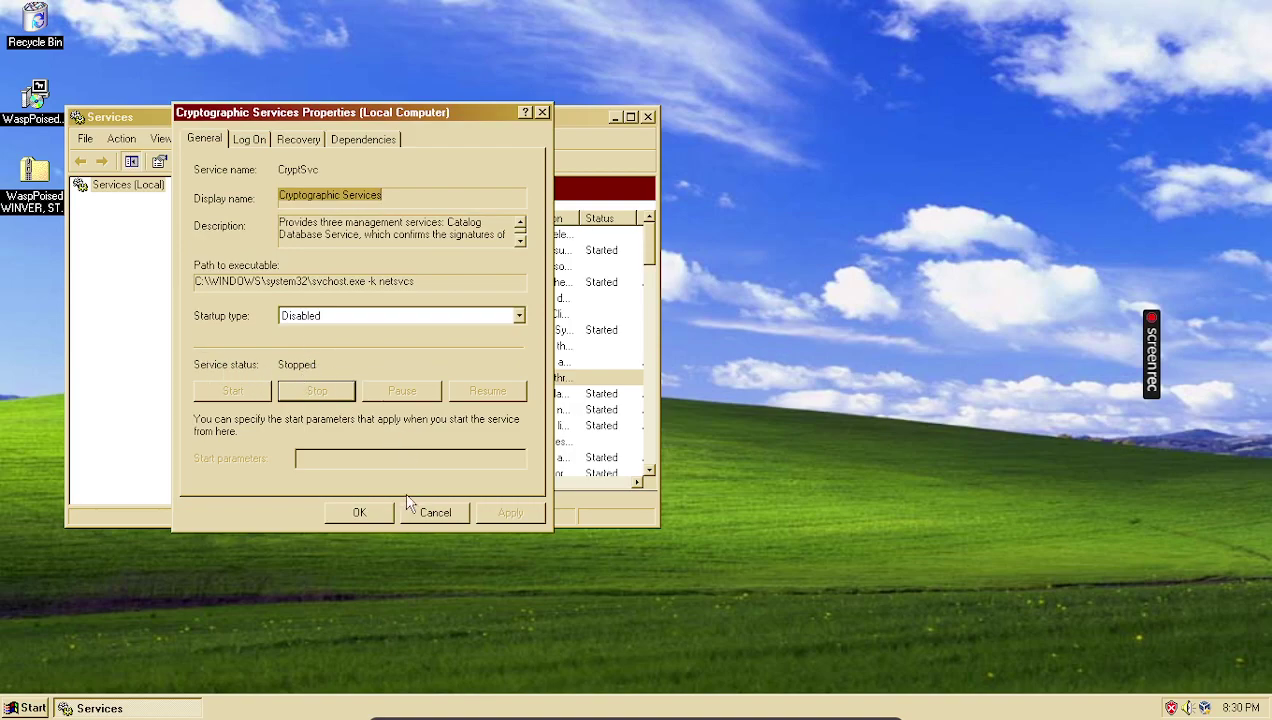
left_click(365, 511)
left_click_drag(652, 236, 632, 356)
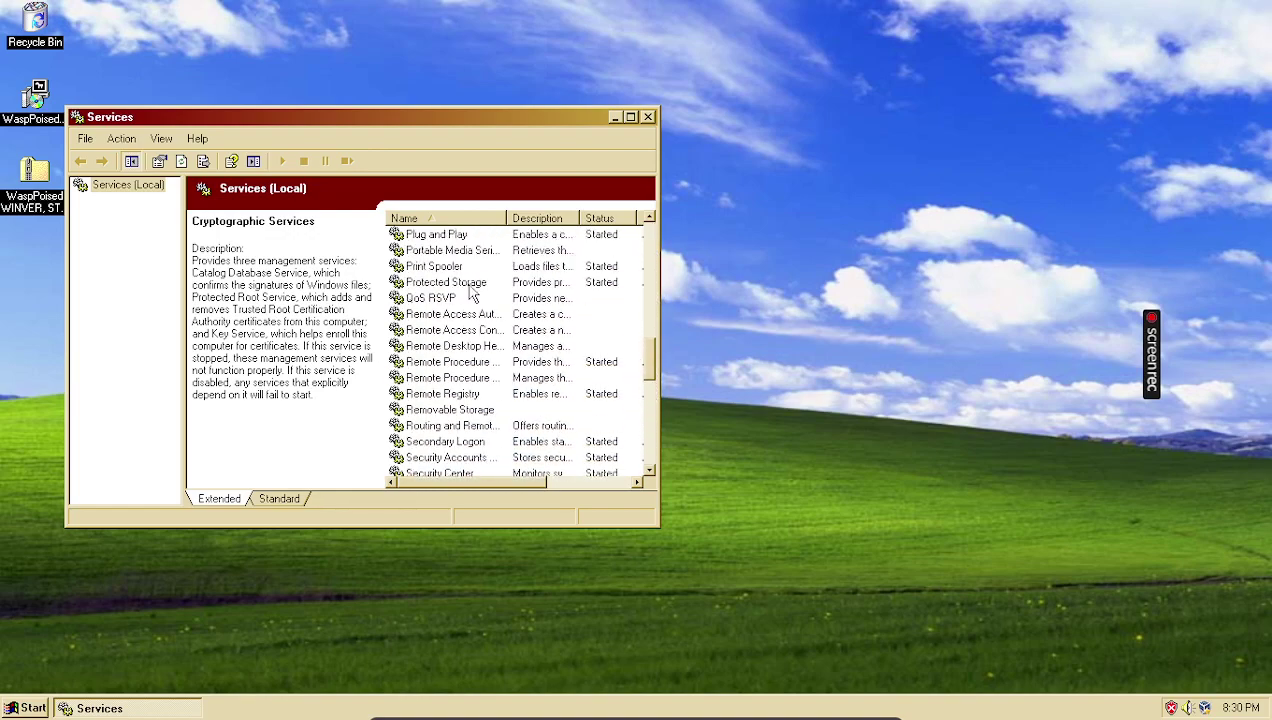
Set Protected Storage startup to Disabled, apply, and stop the service.
double_click(440, 282)
left_click(406, 316)
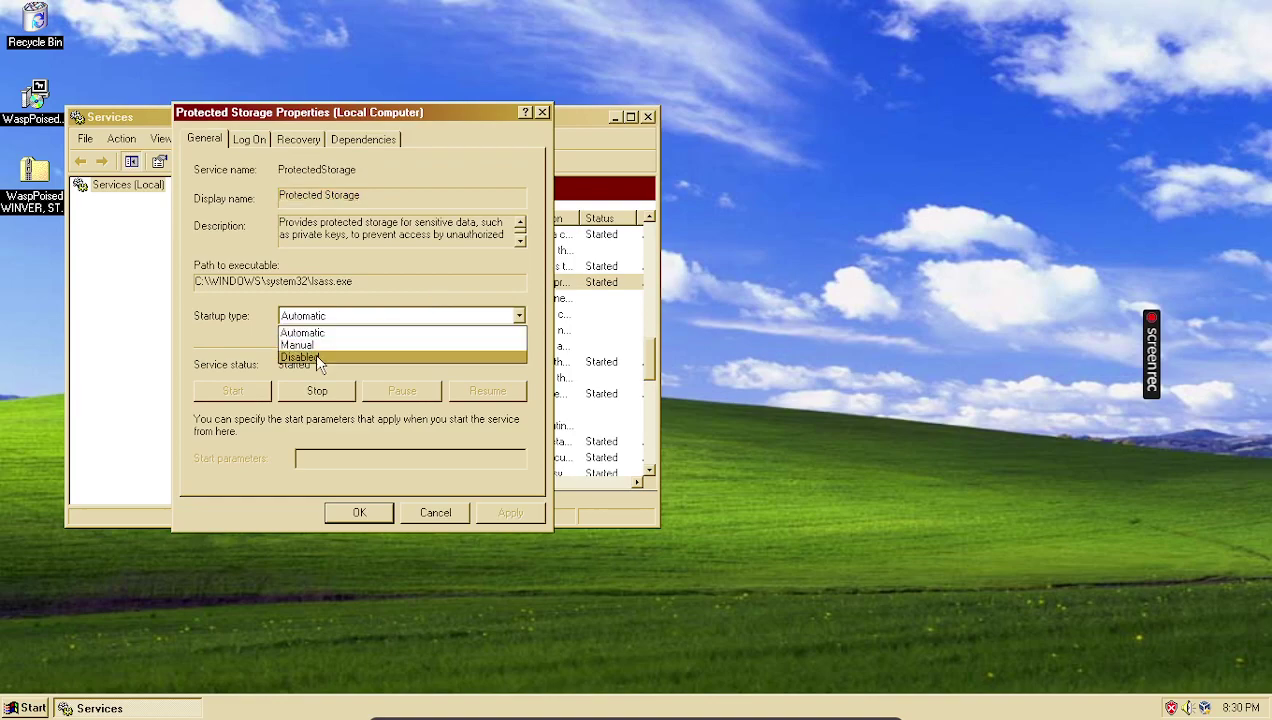
left_click(316, 358)
left_click(510, 514)
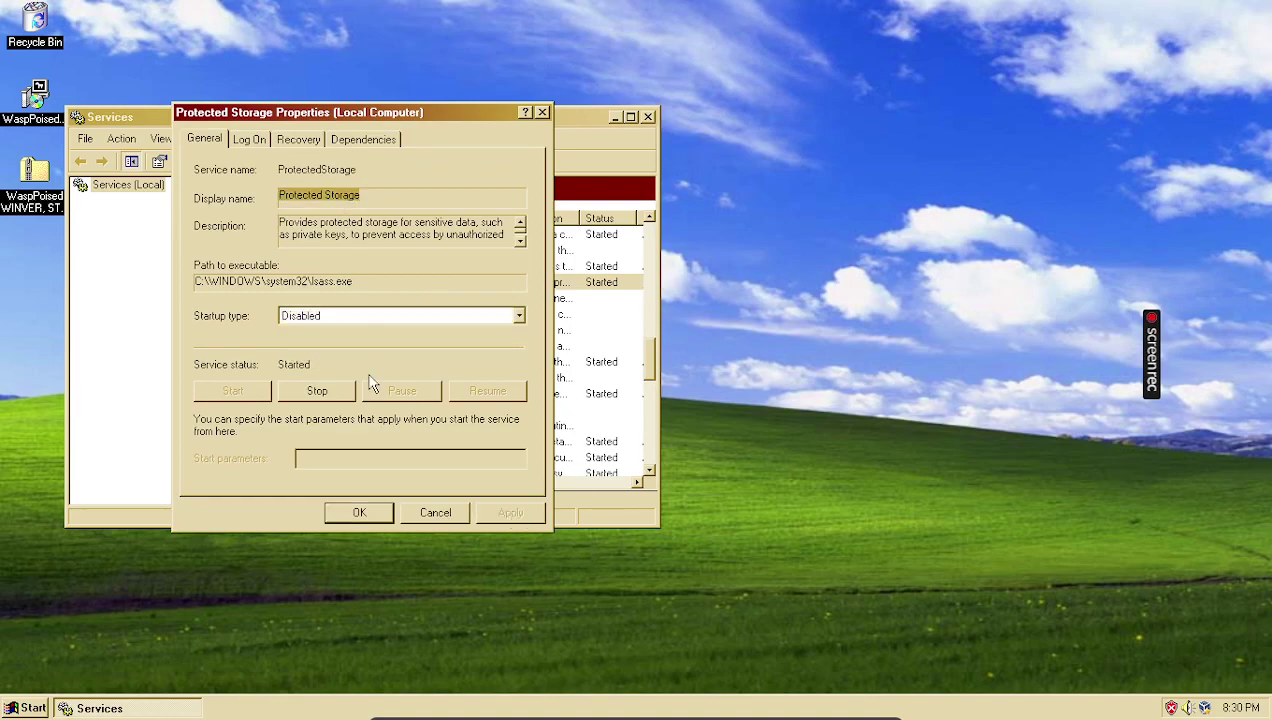
left_click(302, 392)
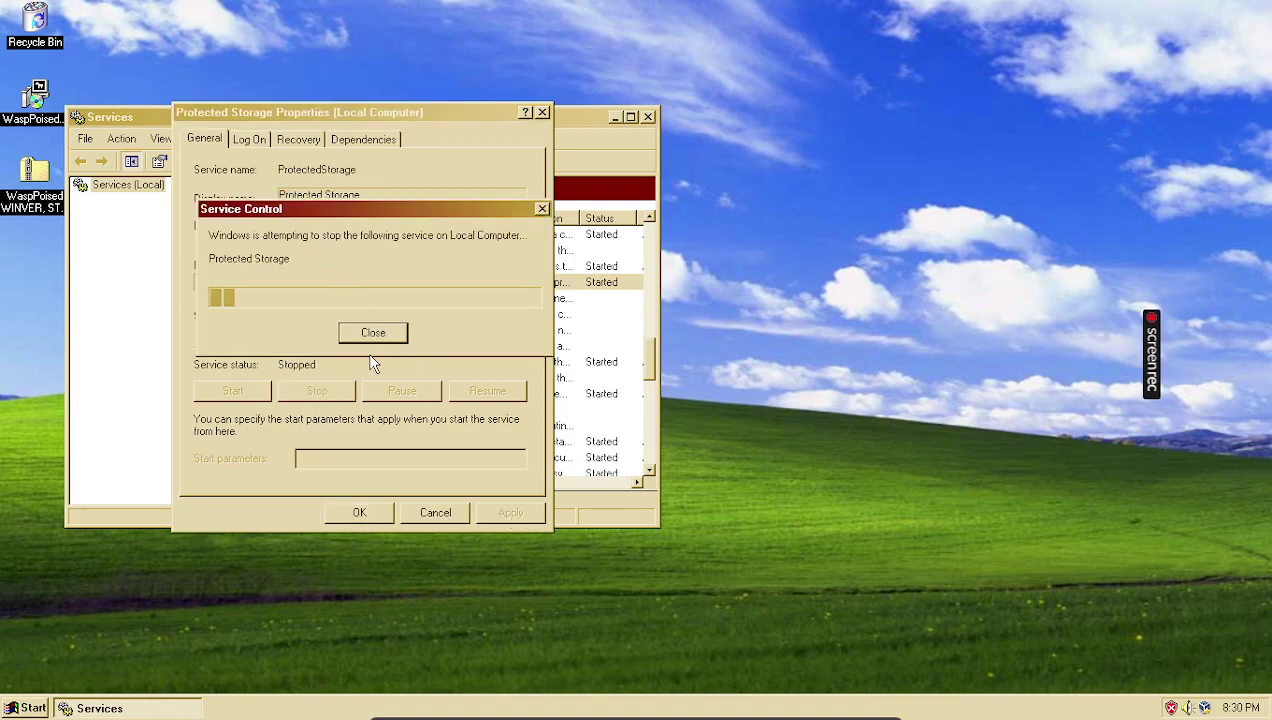
left_click(348, 512)
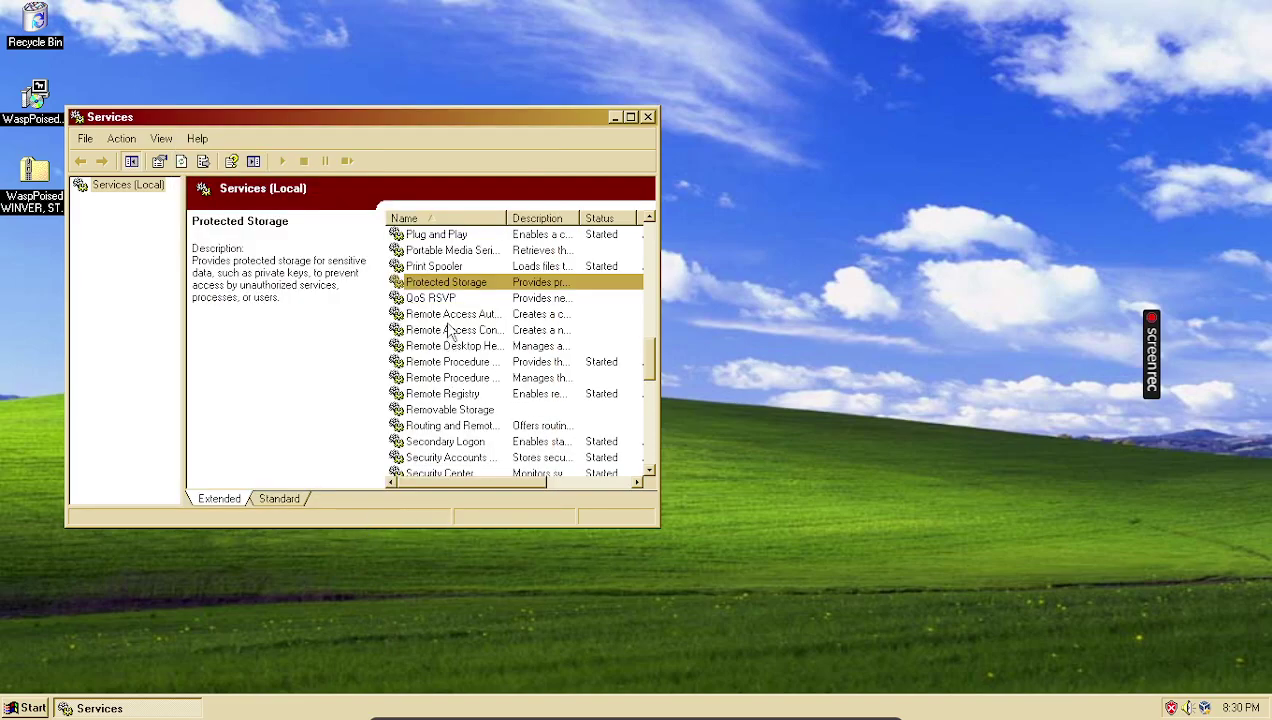
Check that Cryptographic Services shows as not started, then move the Services window right.
left_click(594, 319)
scroll(598, 345, "down", 2)
scroll(597, 345, "down", 3)
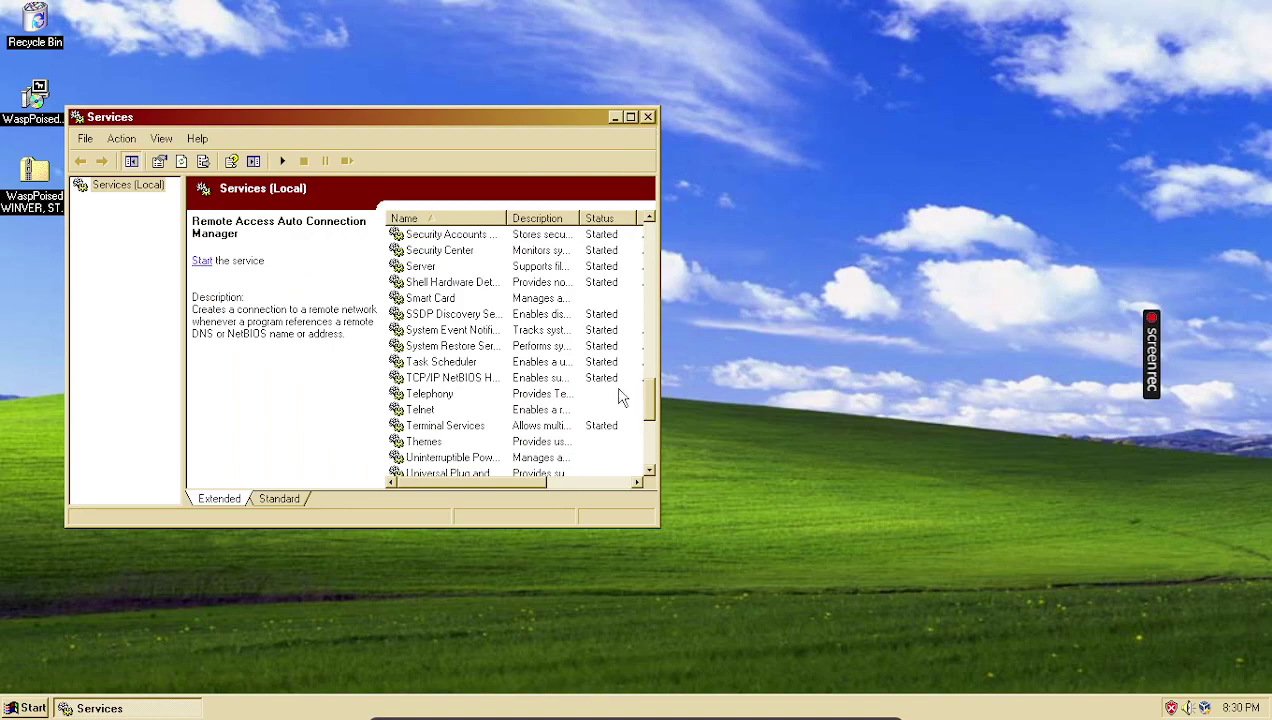
left_click_drag(651, 402, 660, 238)
left_click(459, 364)
left_click(461, 380)
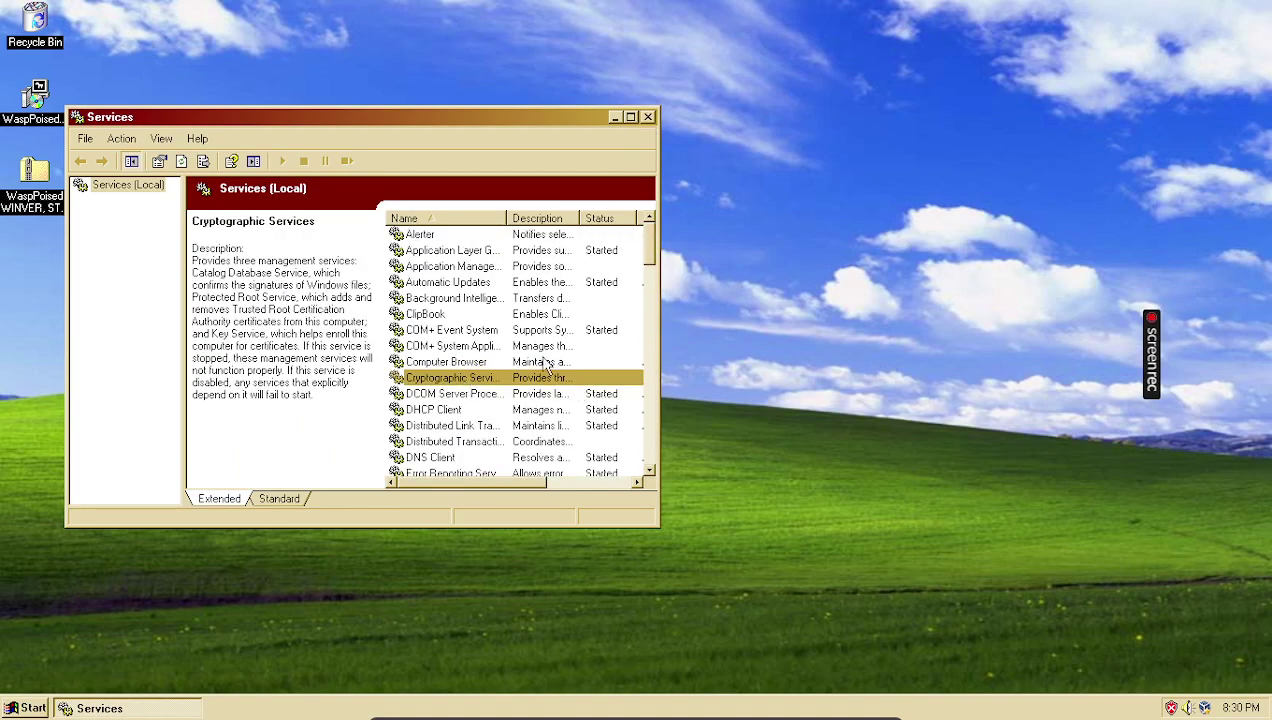
left_click_drag(432, 118, 930, 106)
Browse through My Computer to C:\WINDOWS\system32 and select the dllcache folder.
key("super")
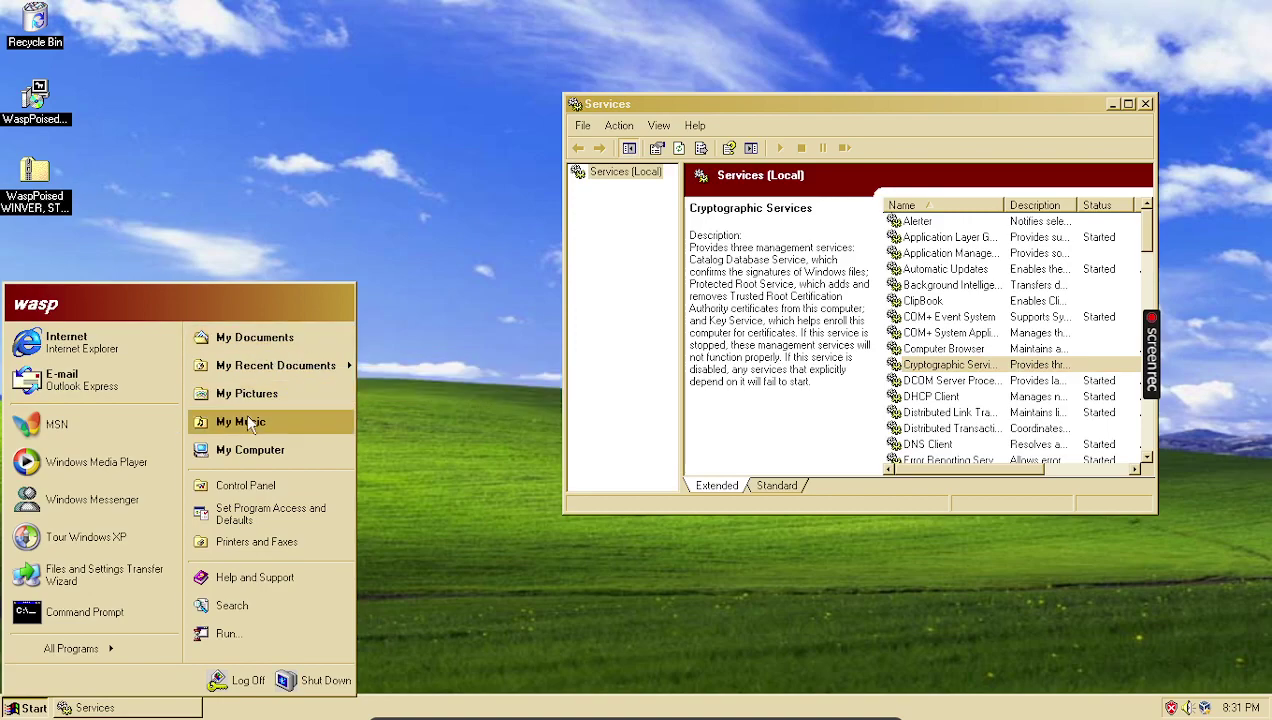
left_click(255, 450)
double_click(212, 376)
double_click(410, 298)
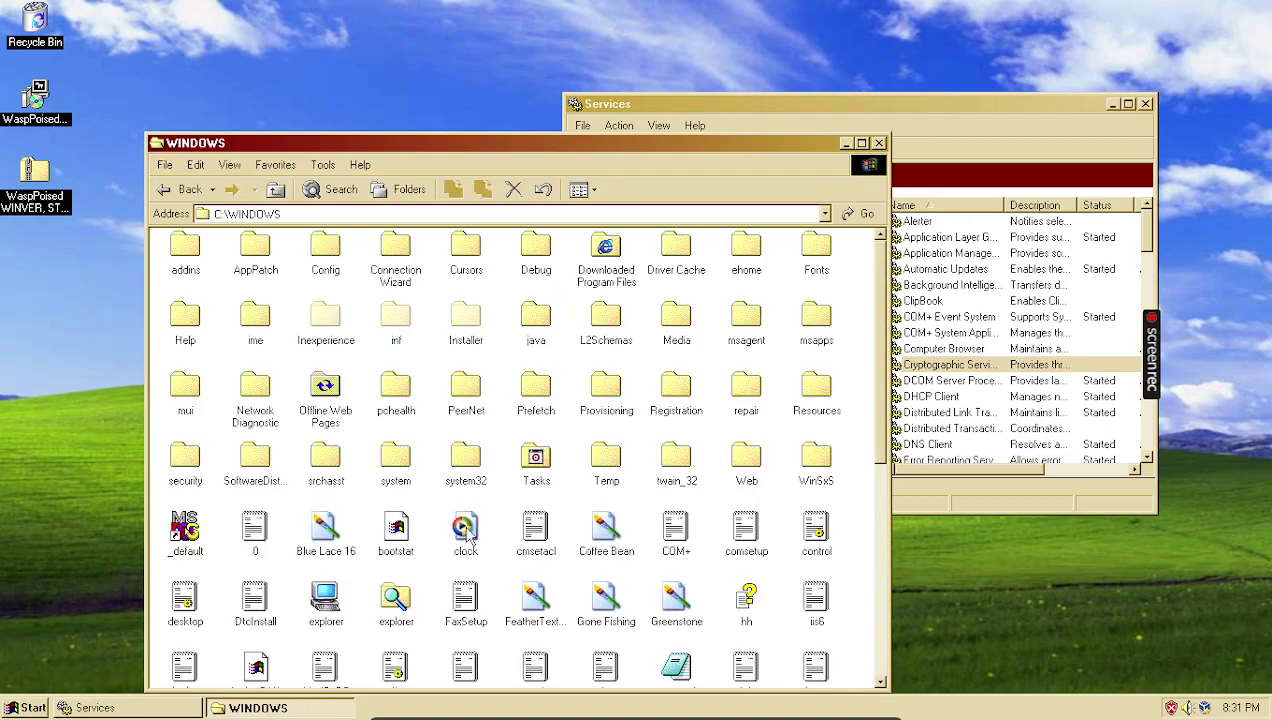
double_click(452, 463)
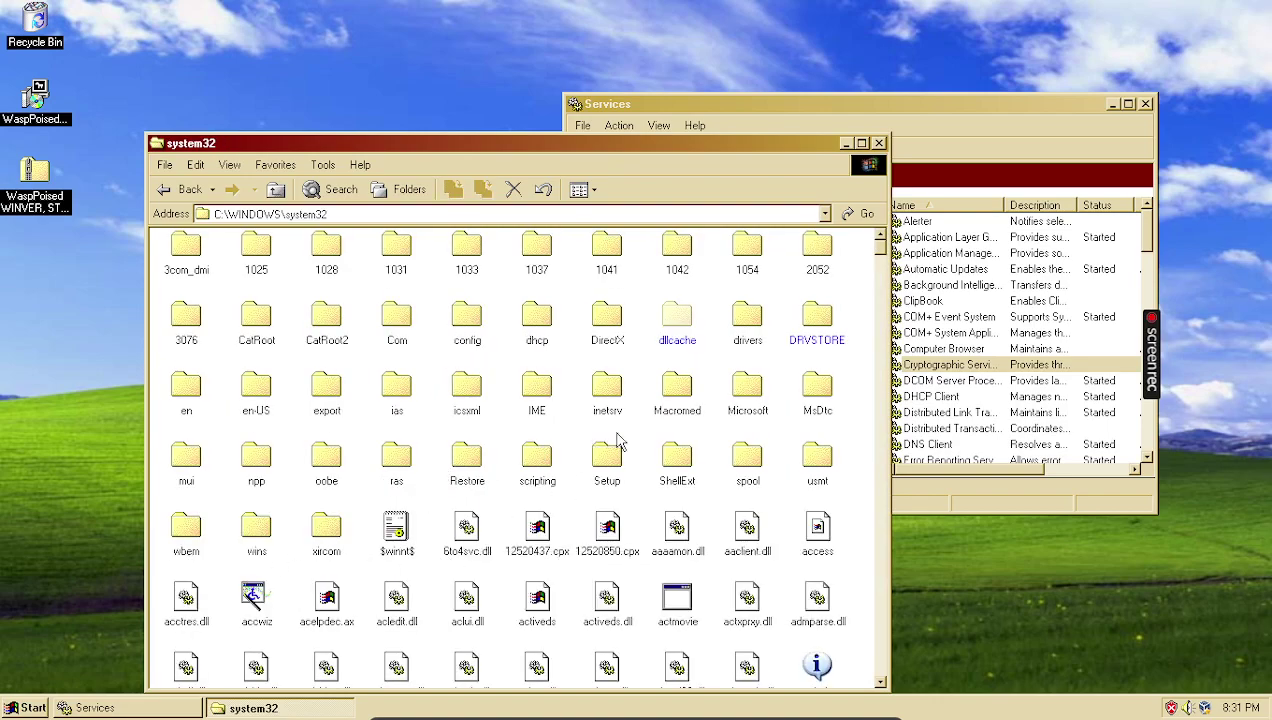
left_click(675, 320)
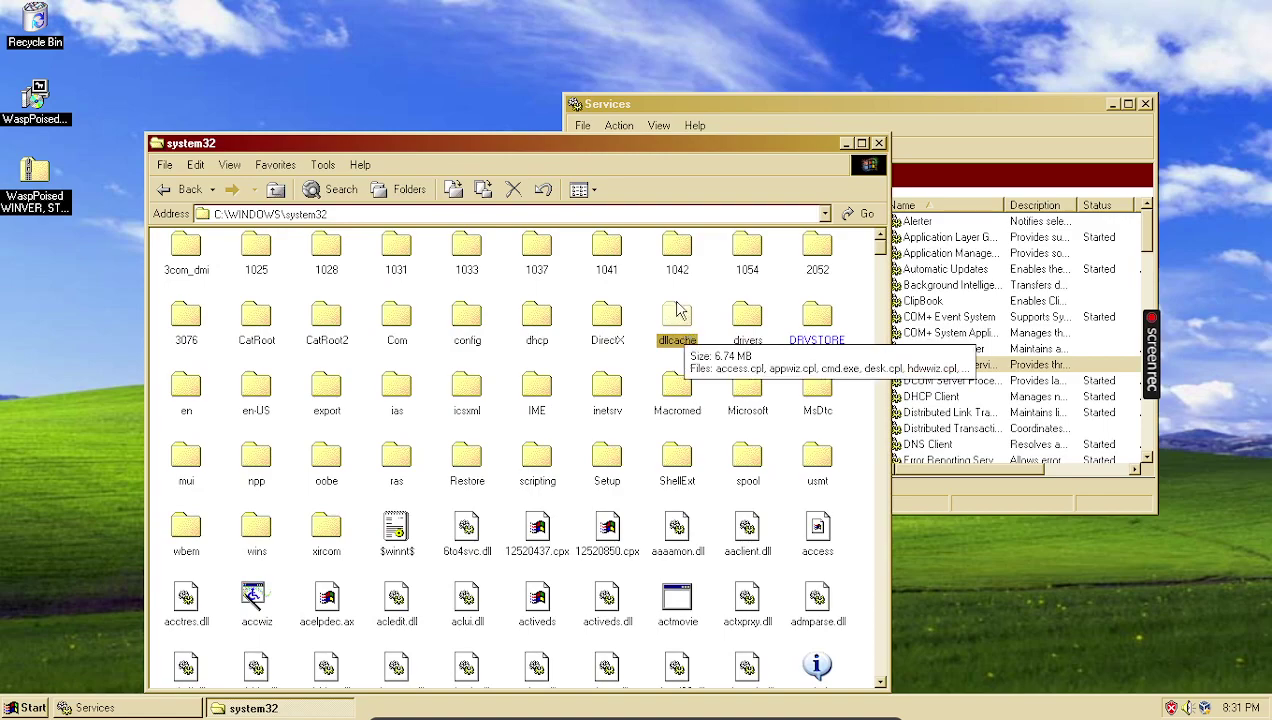
In Folder Options View settings, choose Show hidden files and folders.
left_click(320, 164)
mouse_move(360, 164)
left_click(356, 240)
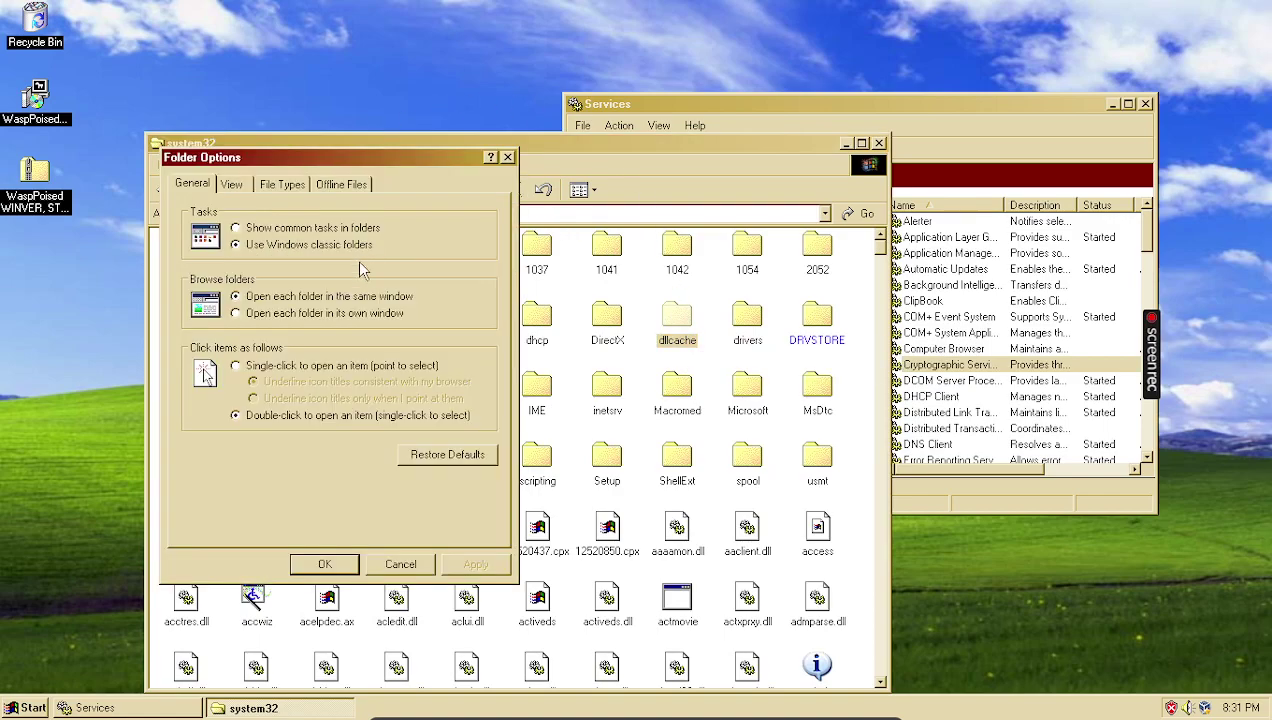
left_click(235, 185)
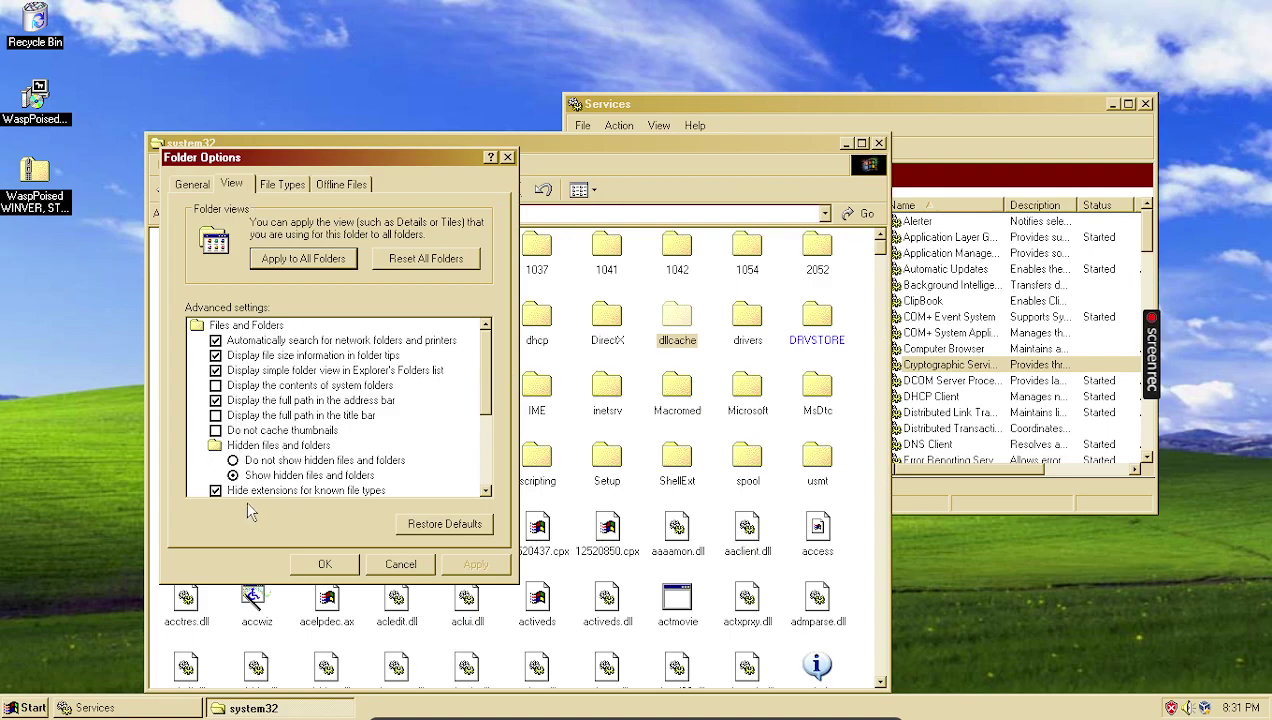
left_click(265, 478)
scroll(488, 400, "down", 1)
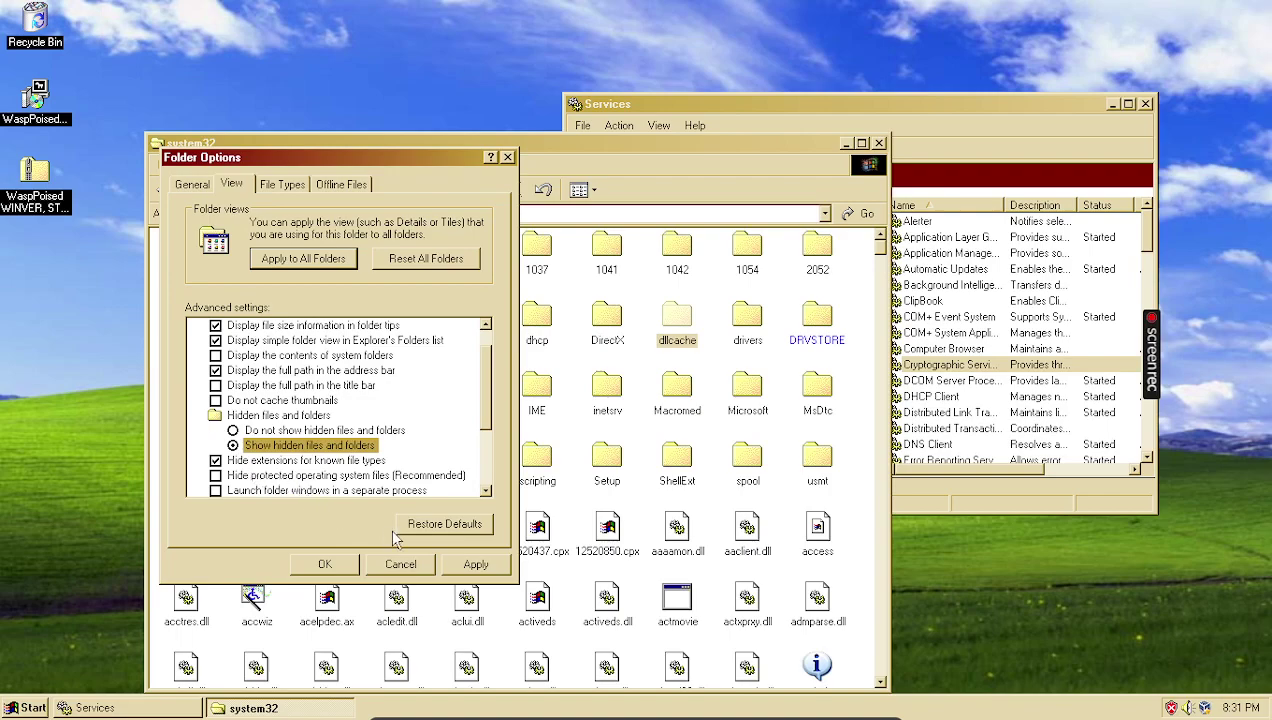
Drag dllcache from system32 onto the desktop, dismiss the error, and return to system32.
left_click(406, 564)
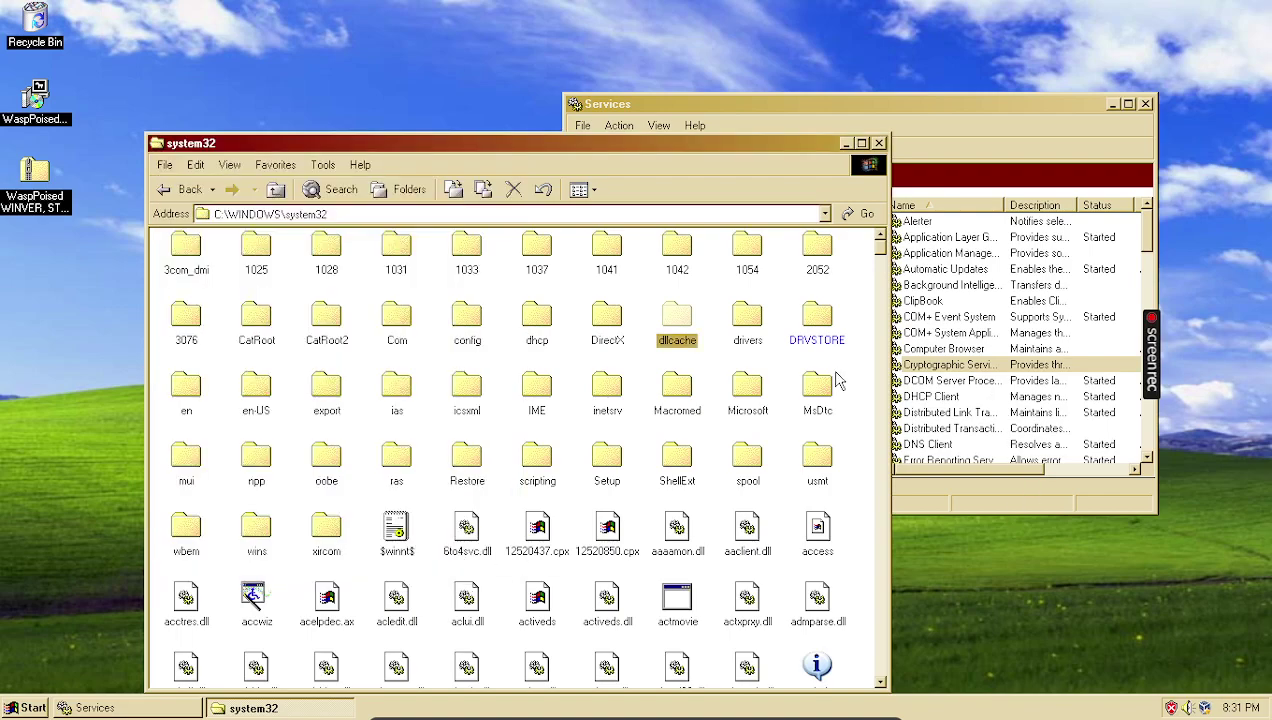
left_click_drag(677, 318, 37, 243)
left_click(653, 401)
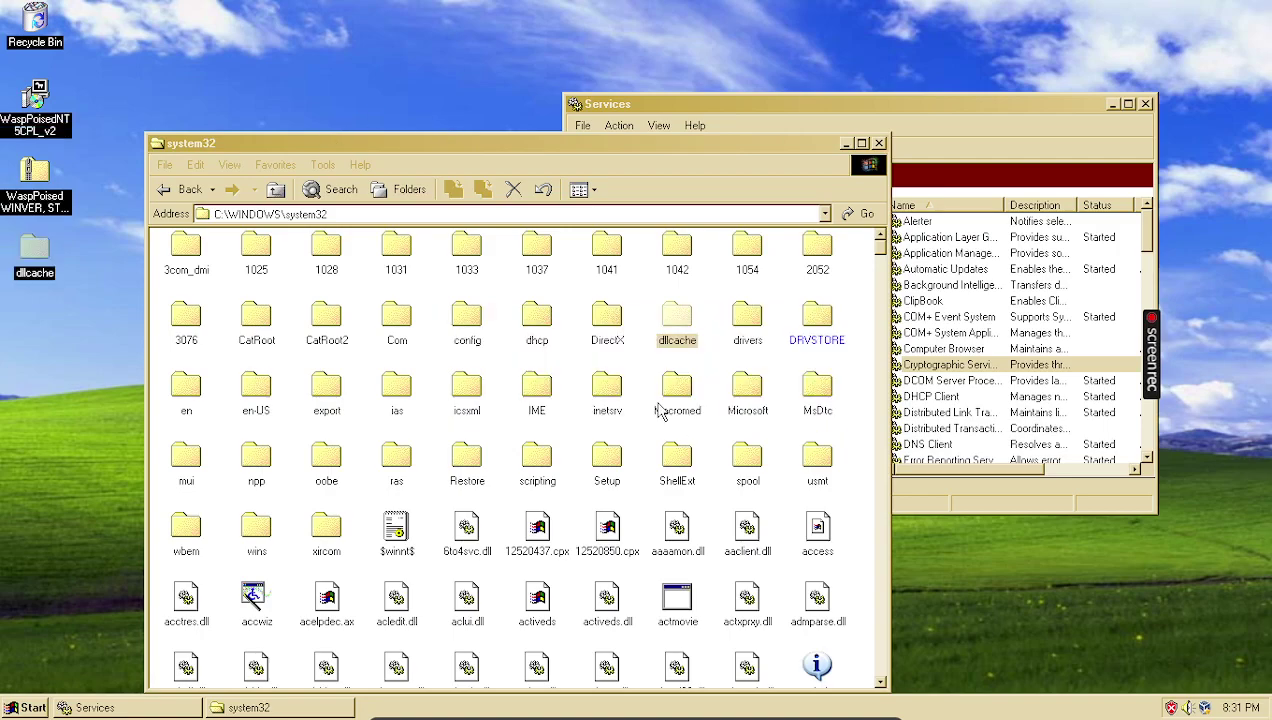
double_click(668, 320)
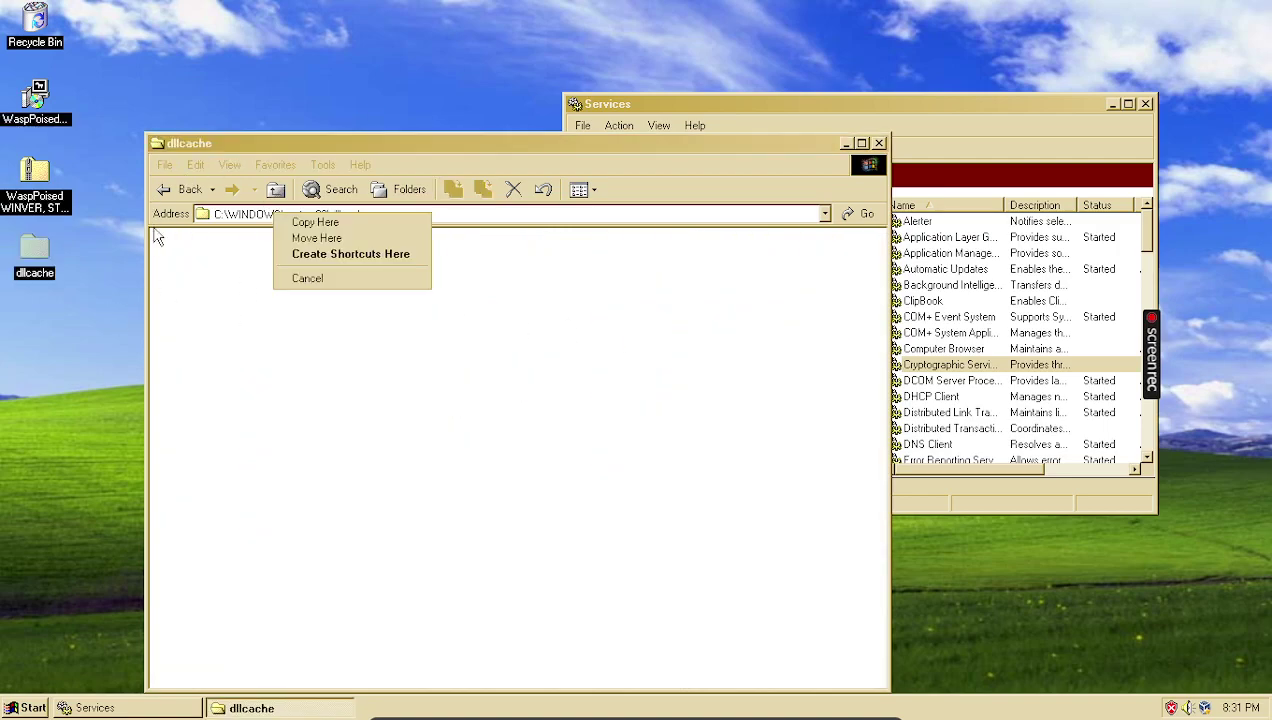
left_click(178, 194)
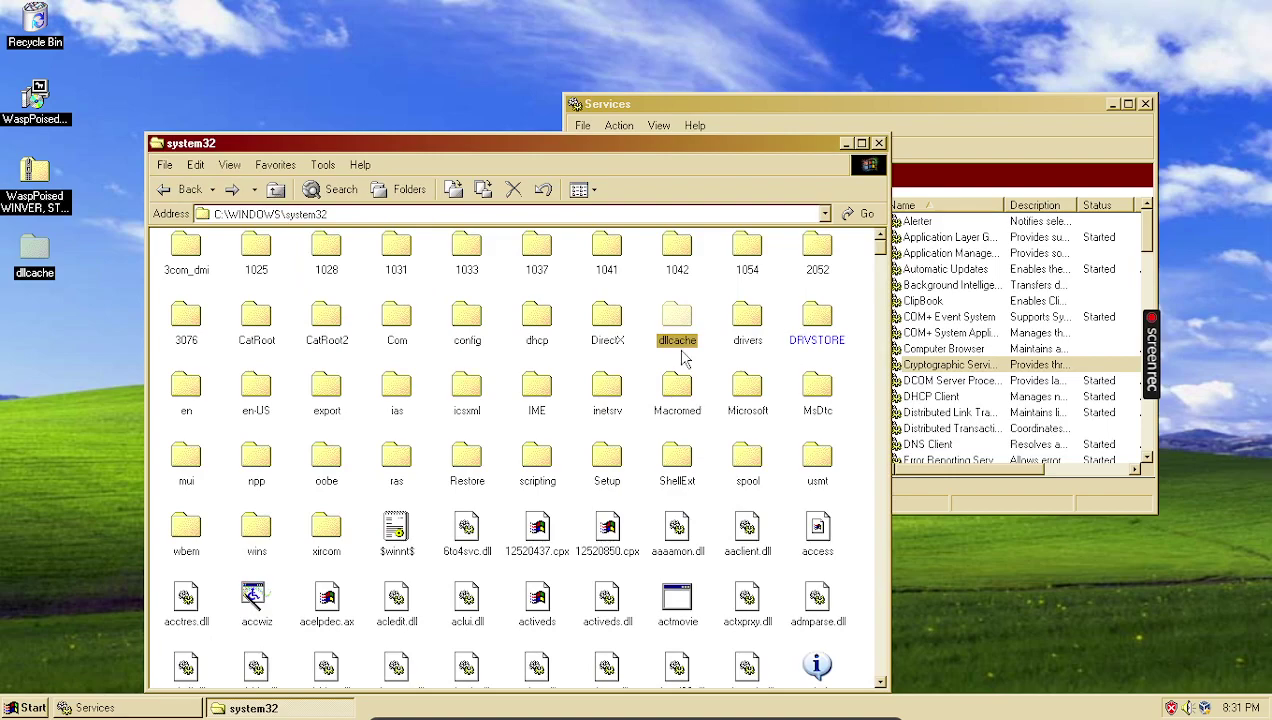
scroll(503, 511, "down", 5)
scroll(725, 432, "up", 5)
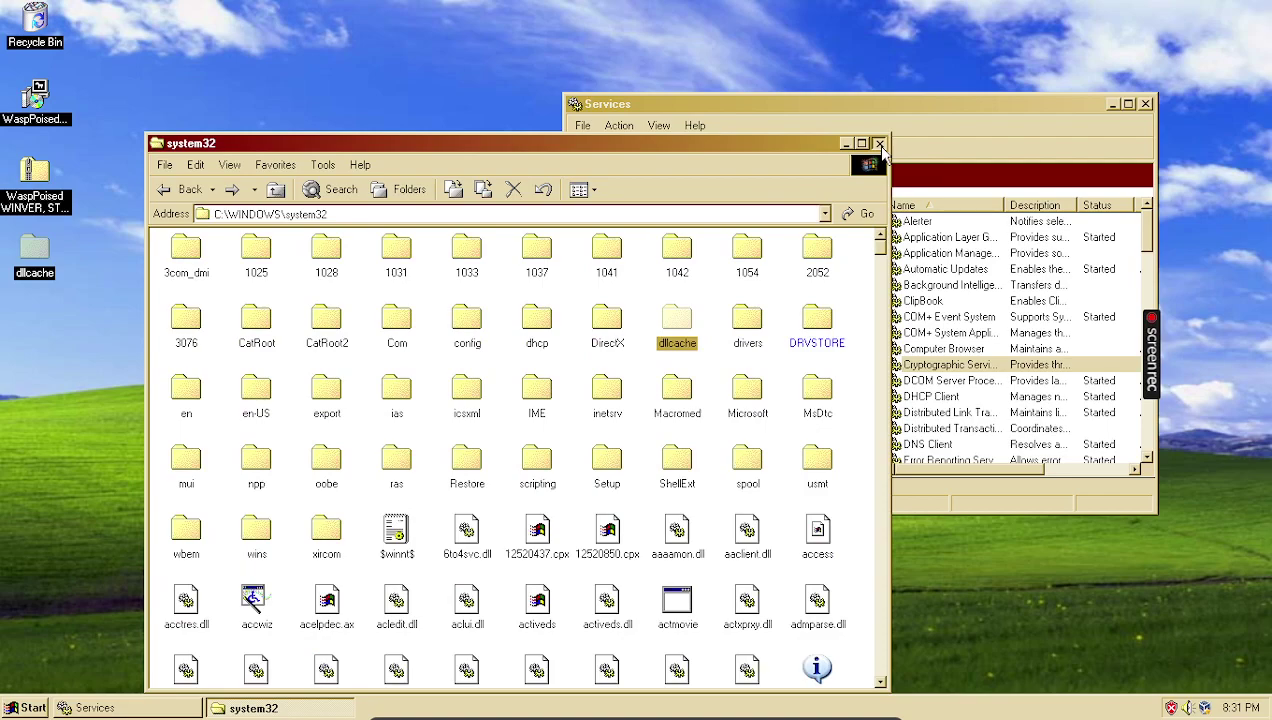
Search all files and folders for 'sfc'.
left_click(275, 165)
left_click(207, 168)
left_click(335, 189)
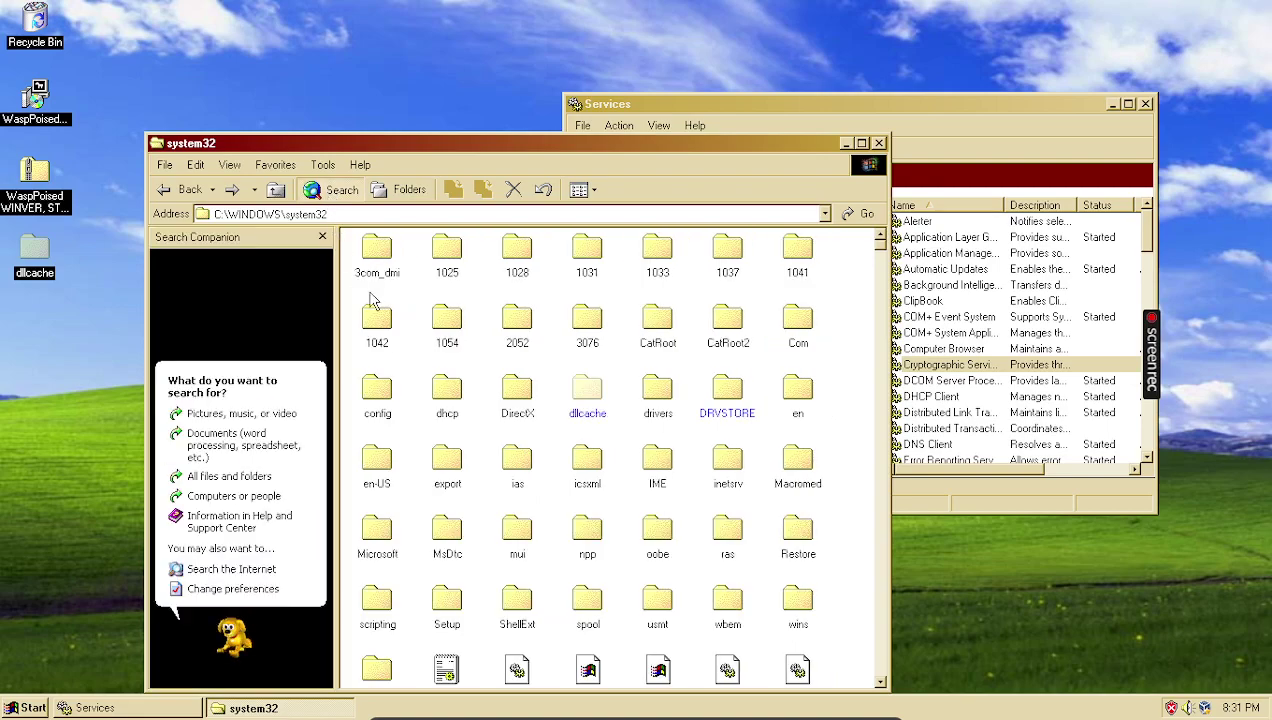
left_click(222, 478)
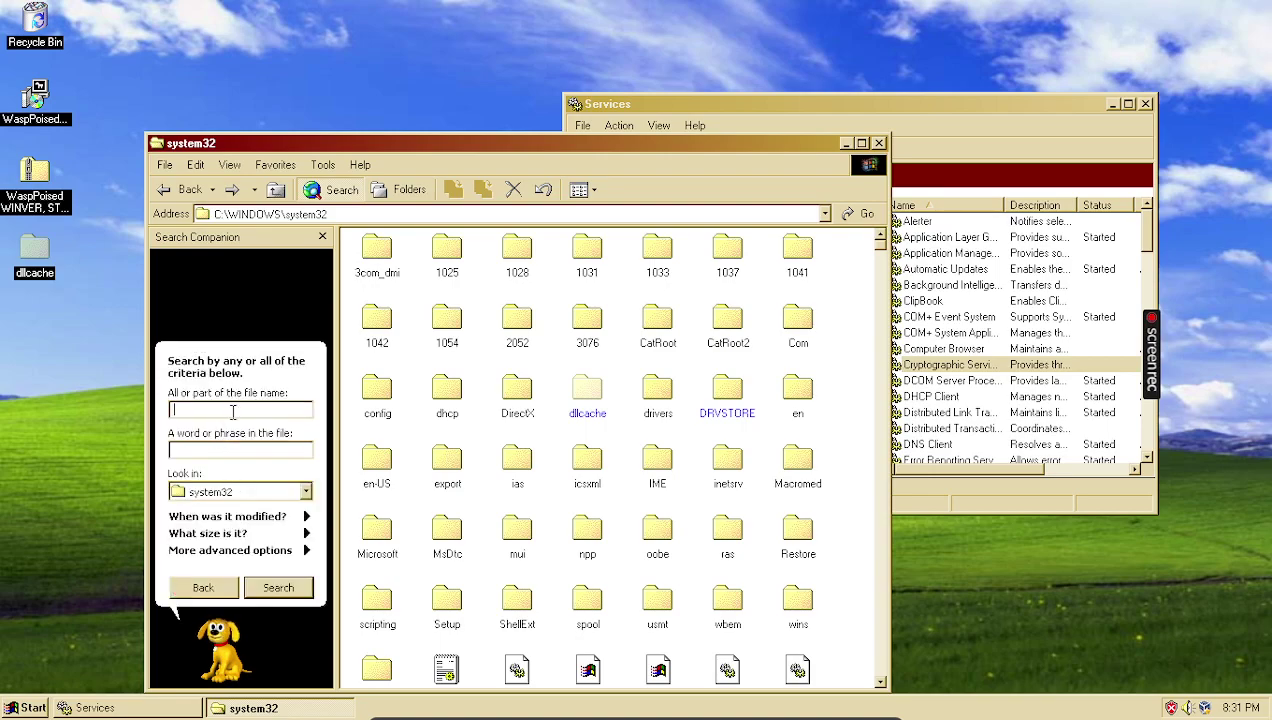
type("sfc")
key("Return")
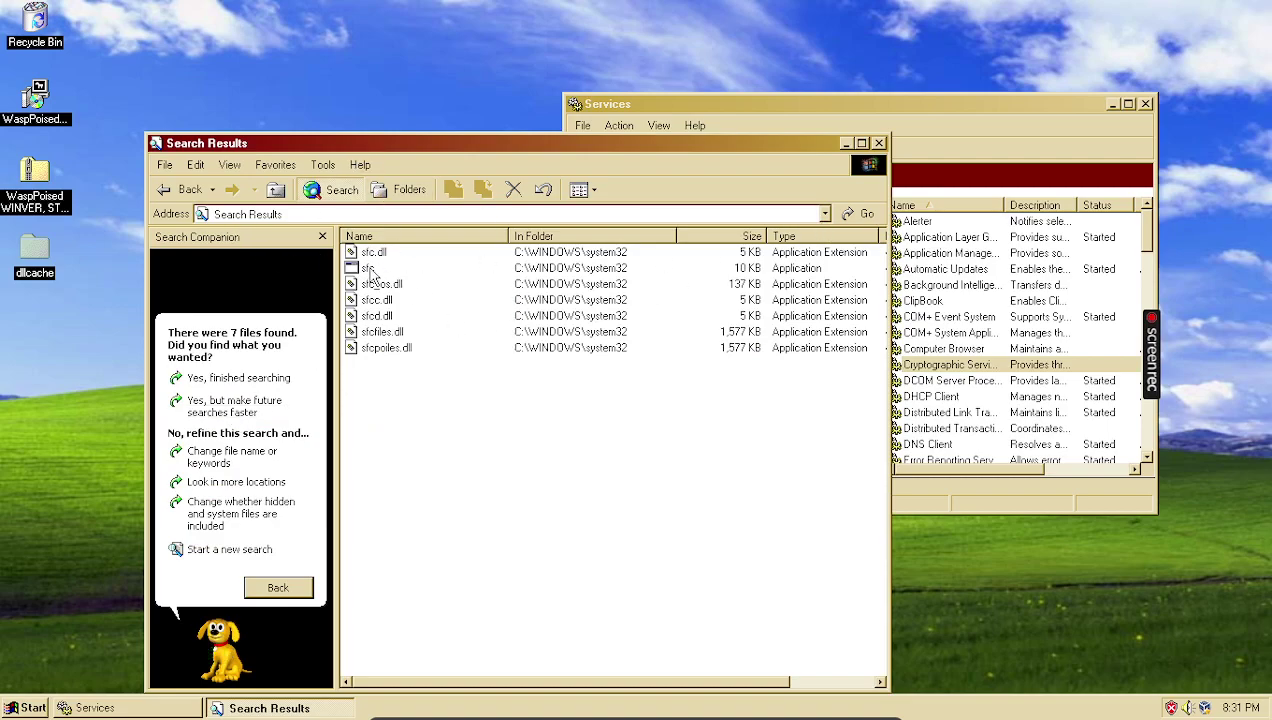
Recheck Cryptographic Services, then delete the sfc application from the search results.
left_click(1038, 382)
left_click(950, 365)
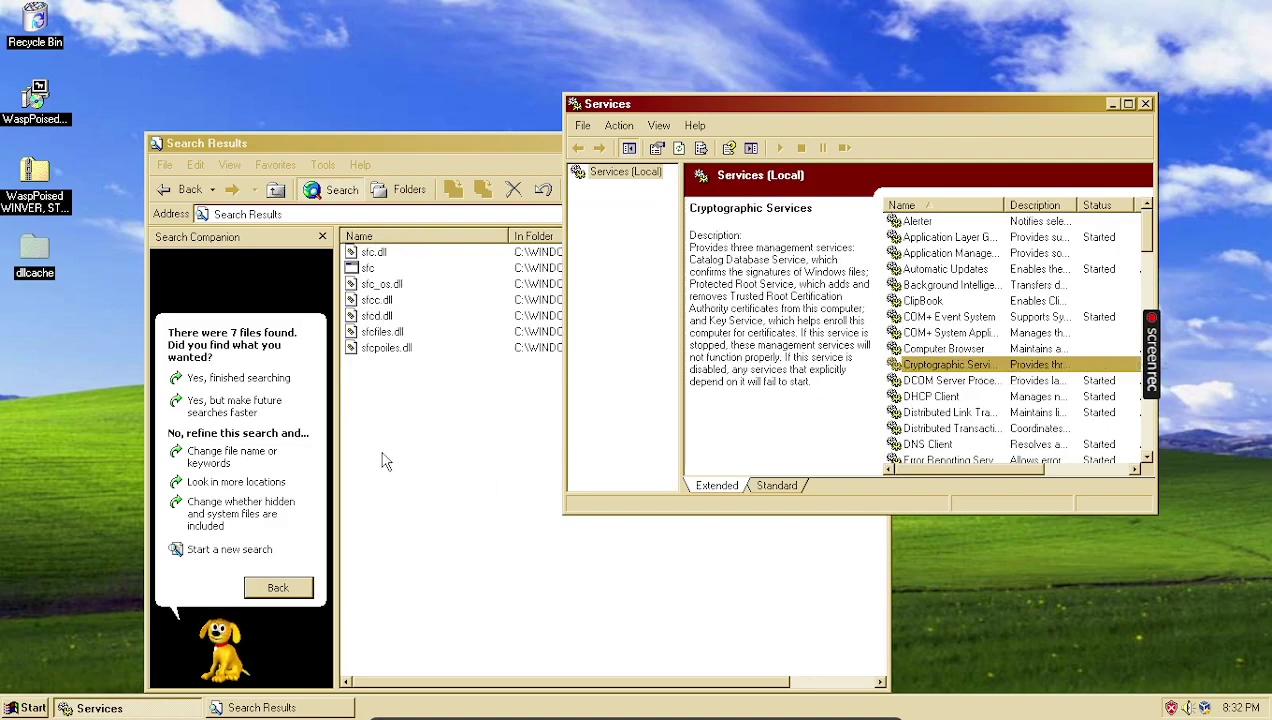
left_click(360, 268)
right_click(358, 270)
left_click(383, 440)
left_click(716, 377)
Start renaming sfc.dll to sfpc.dll, declining an accidental shortcut prompt.
left_click(376, 254)
right_click(376, 254)
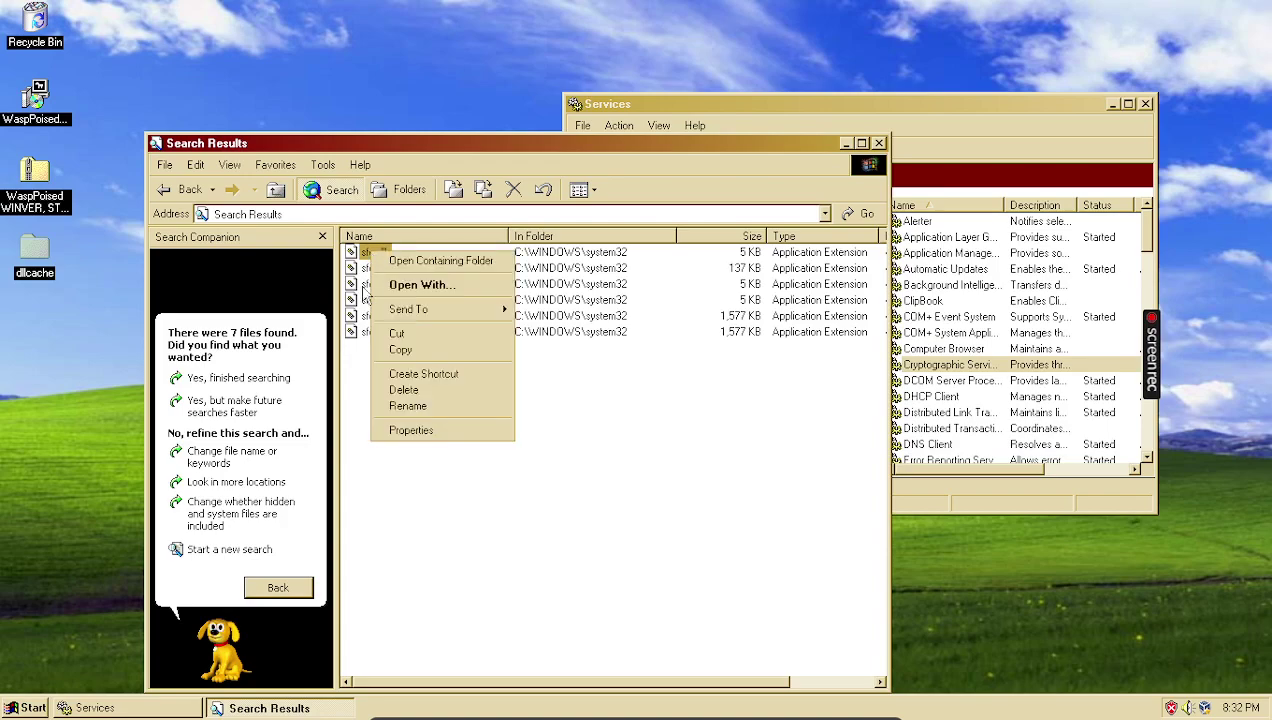
left_click(410, 373)
left_click(676, 398)
right_click(367, 254)
left_click(383, 391)
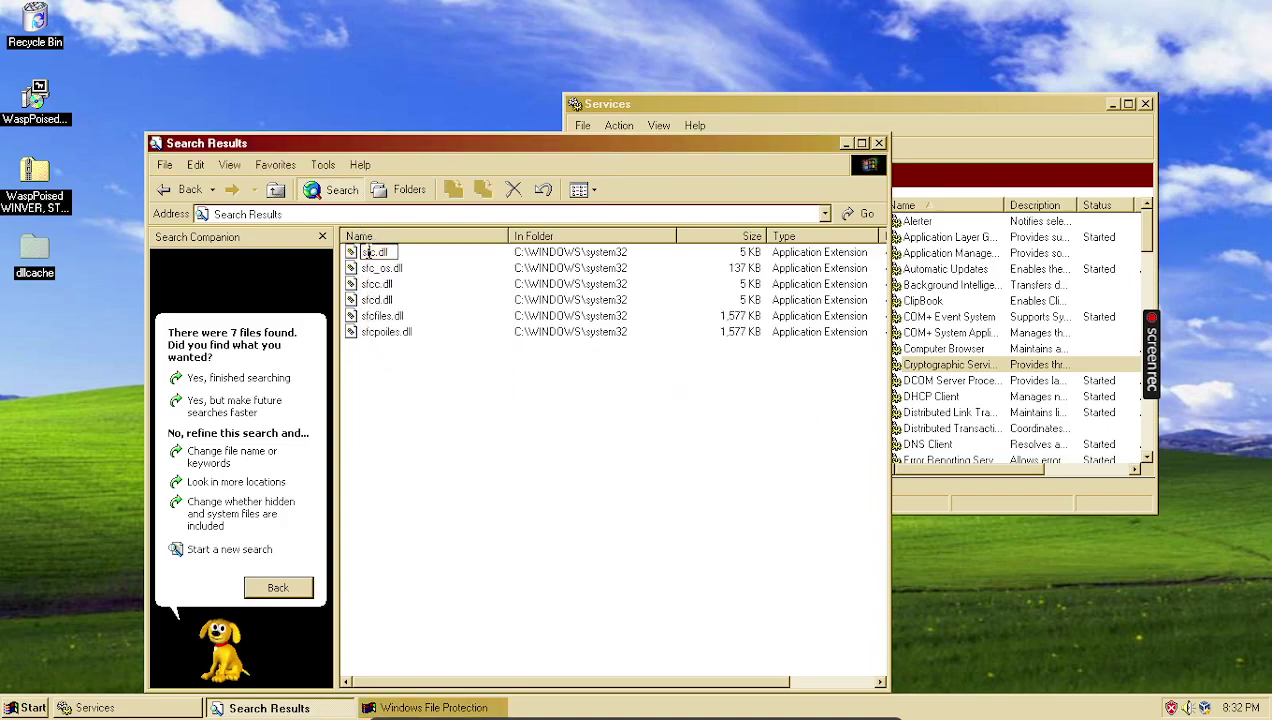
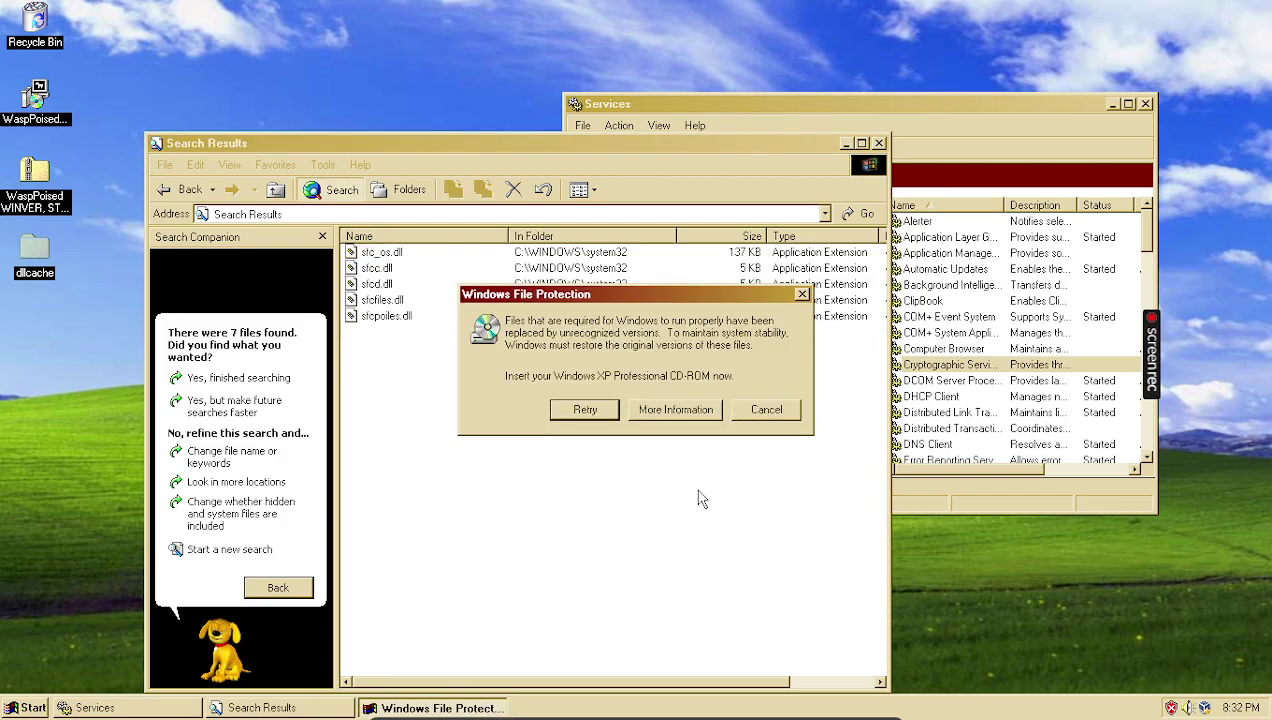
Decline both Windows File Protection restore prompts, keeping the unrecognized sfc file versions each time.
left_click(764, 416)
left_click(601, 399)
left_click(742, 414)
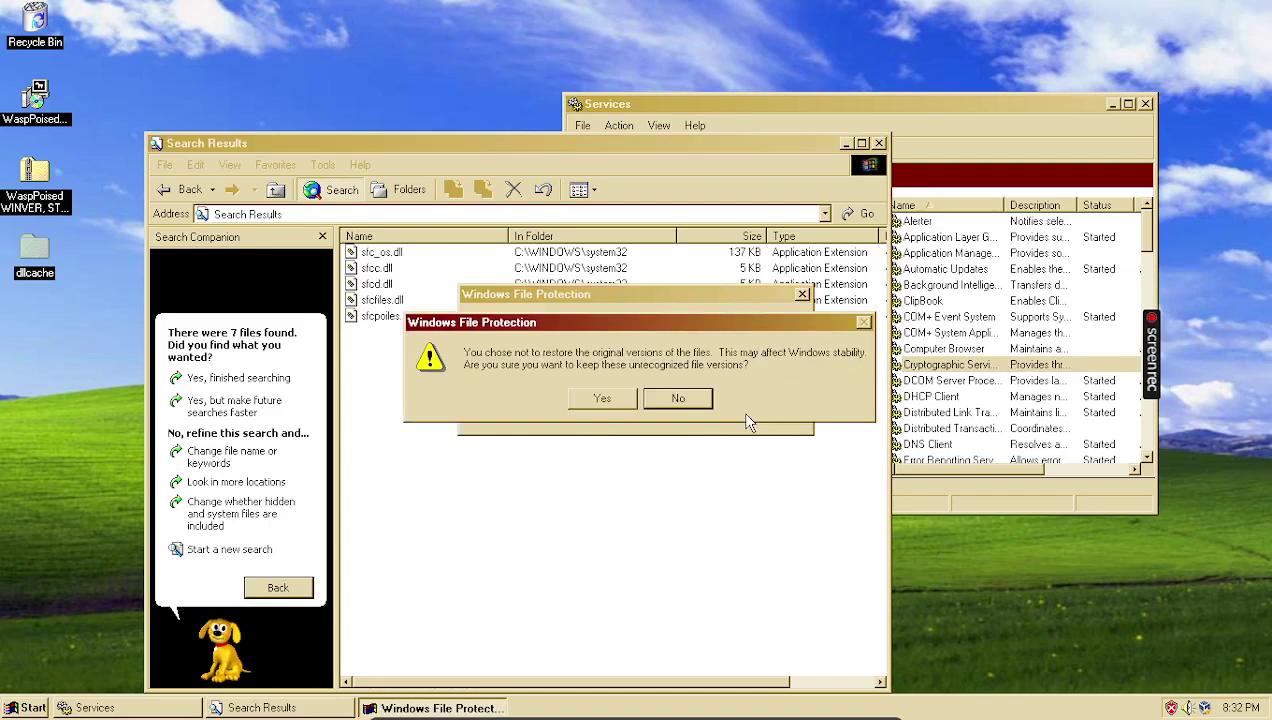
left_click(614, 400)
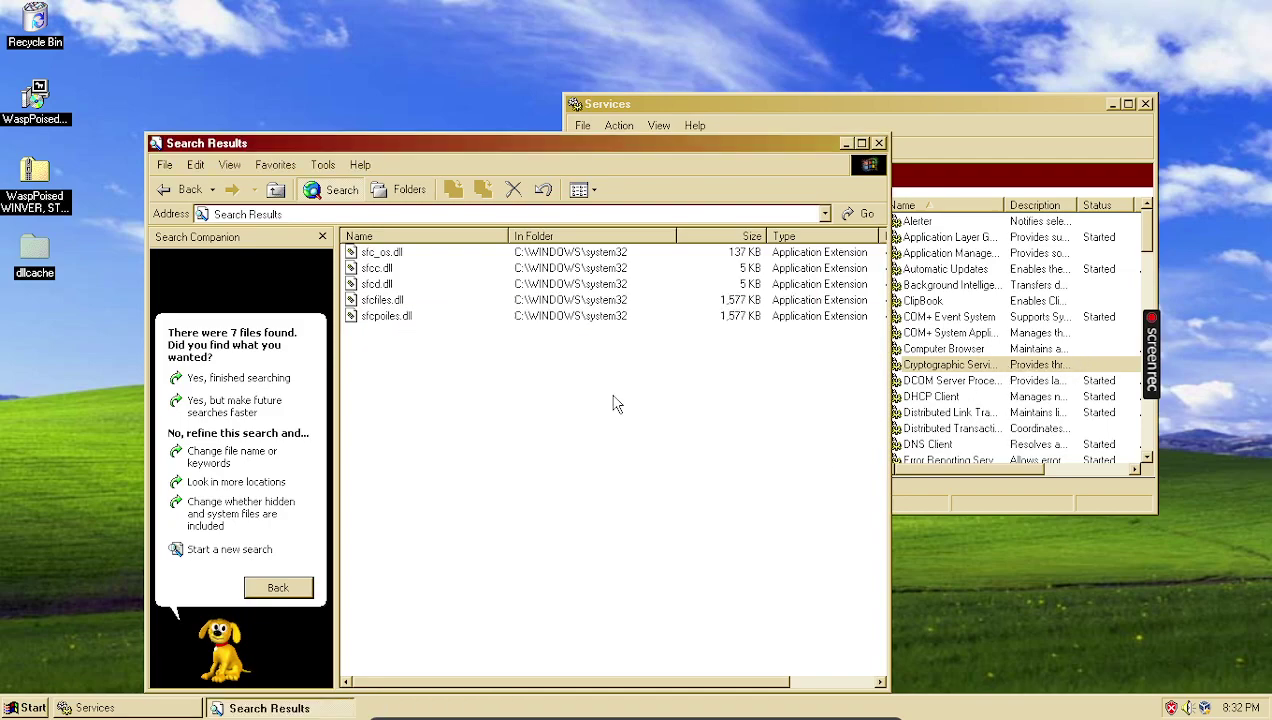
Stop the Cryptographic Services service, leaving its startup type Manual, then return to the system32 search results.
left_click(1100, 368)
double_click(1005, 368)
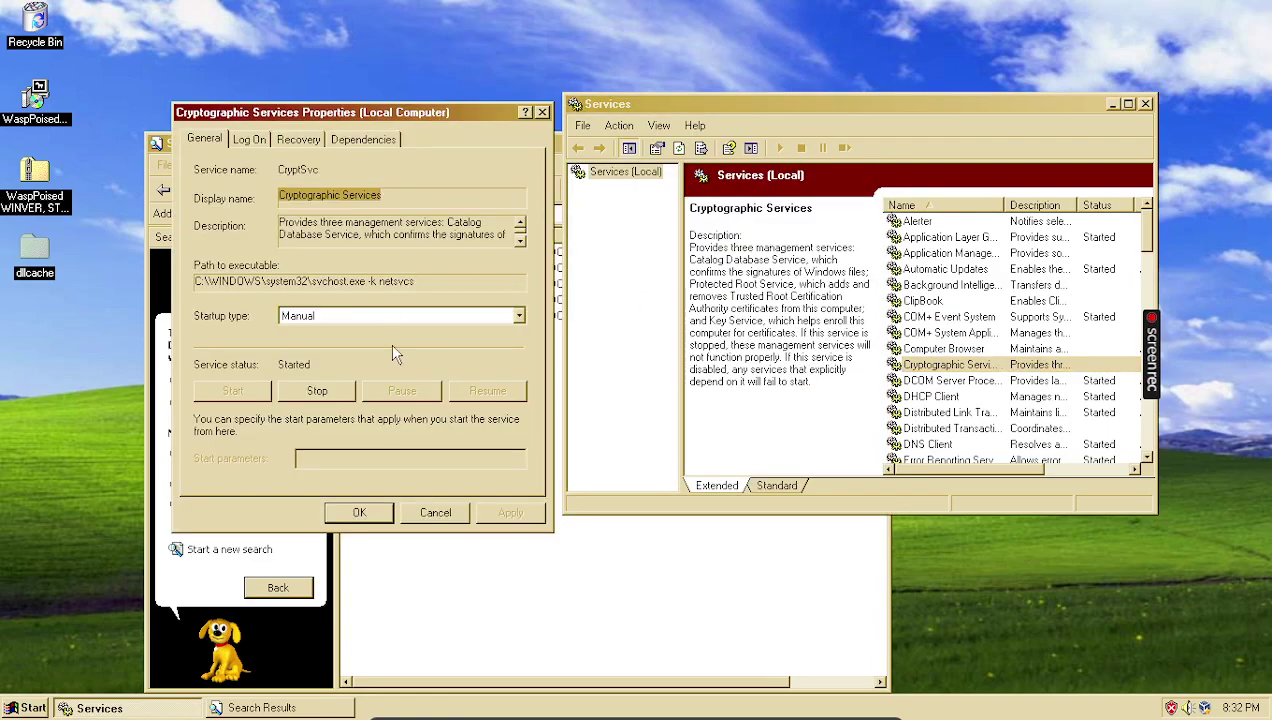
left_click(300, 393)
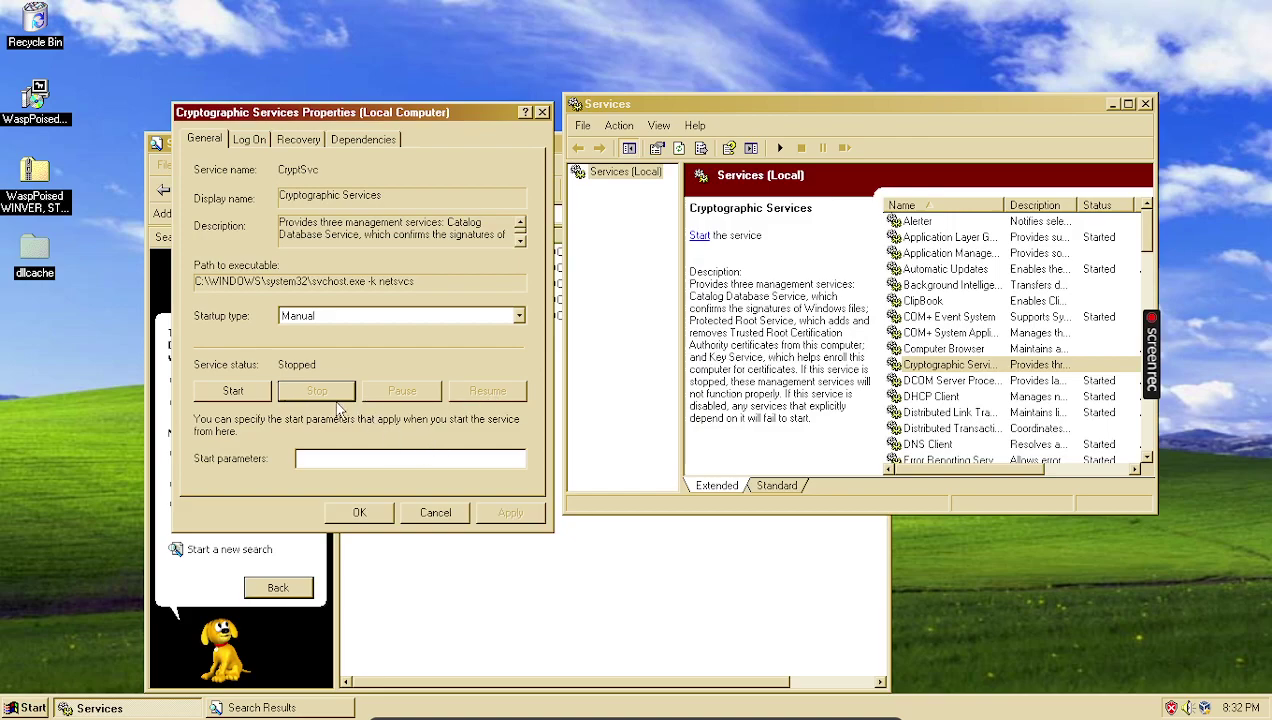
left_click(433, 513)
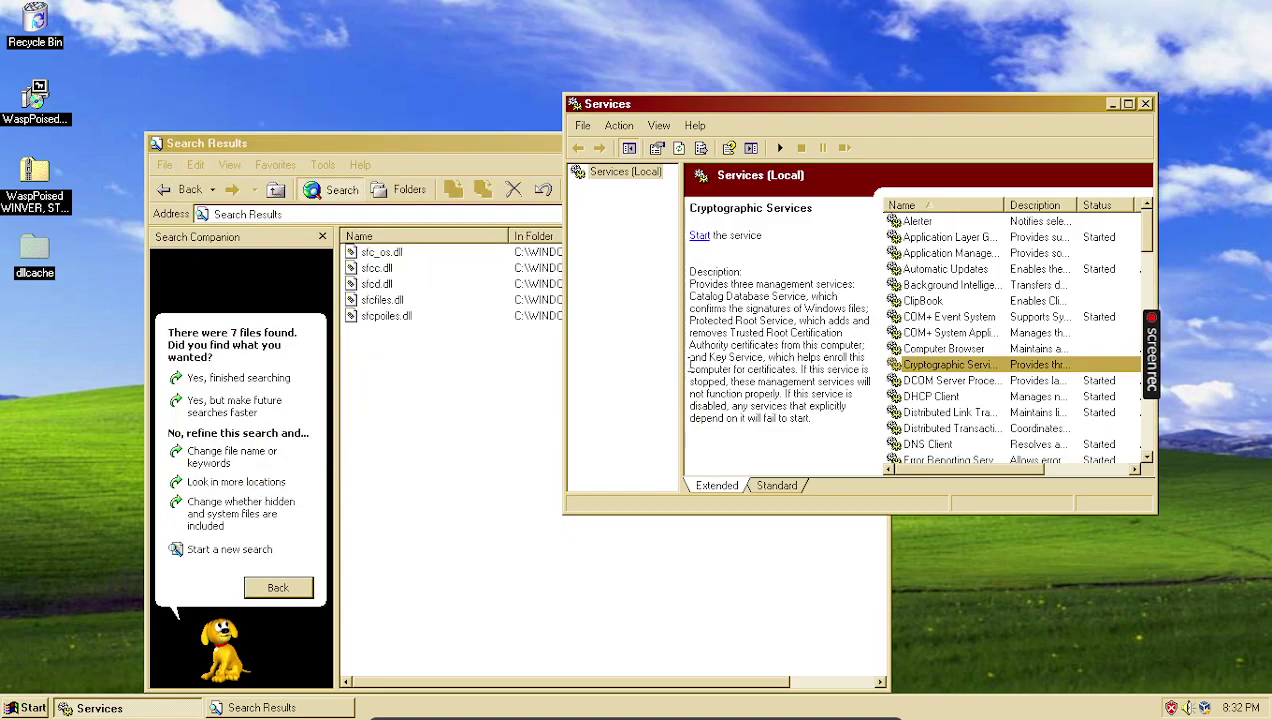
left_click(407, 143)
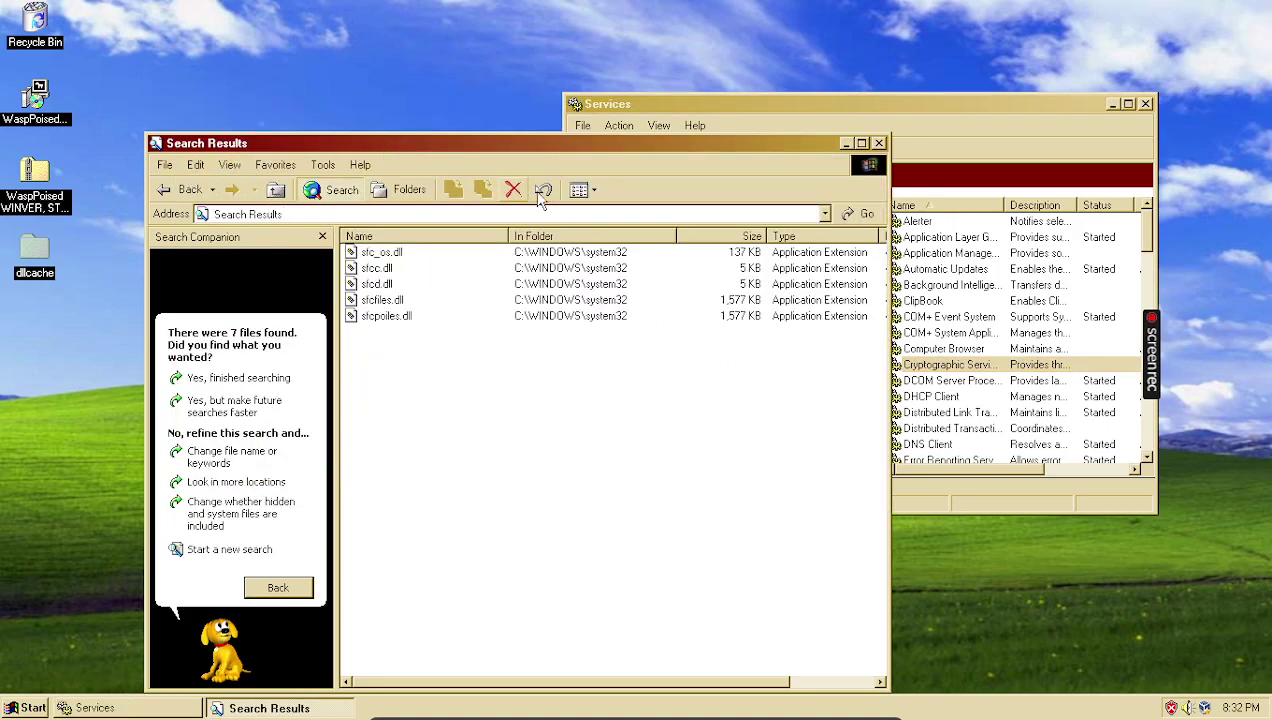
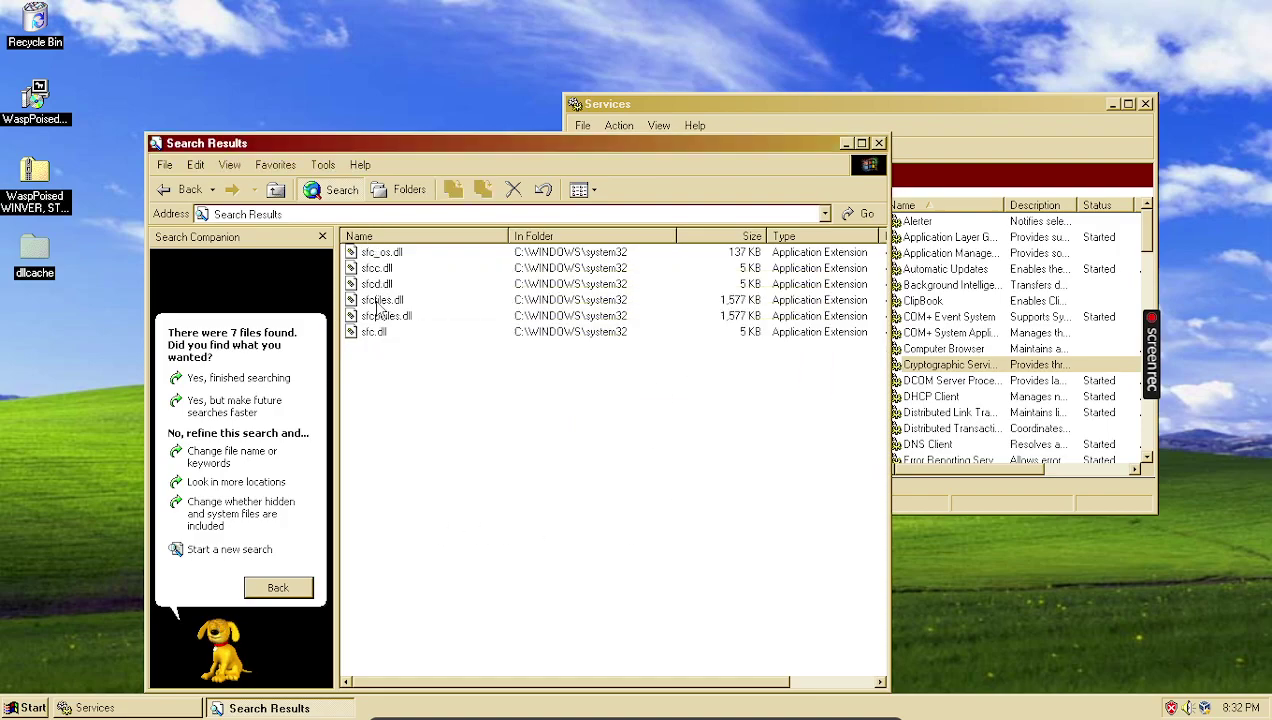
Rename sfcfiles.dll in the system32 search results to sfcfiloes.dll by inserting an 'o'.
right_click(378, 302)
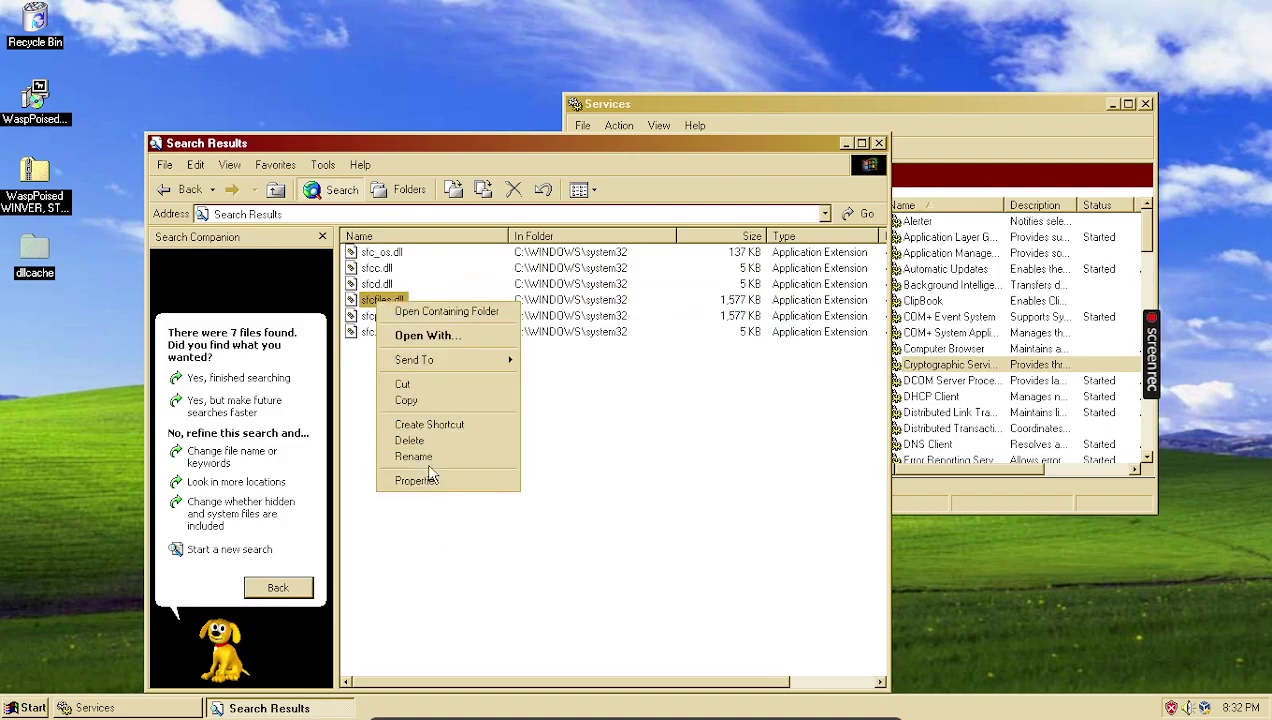
left_click(420, 456)
left_click(383, 300)
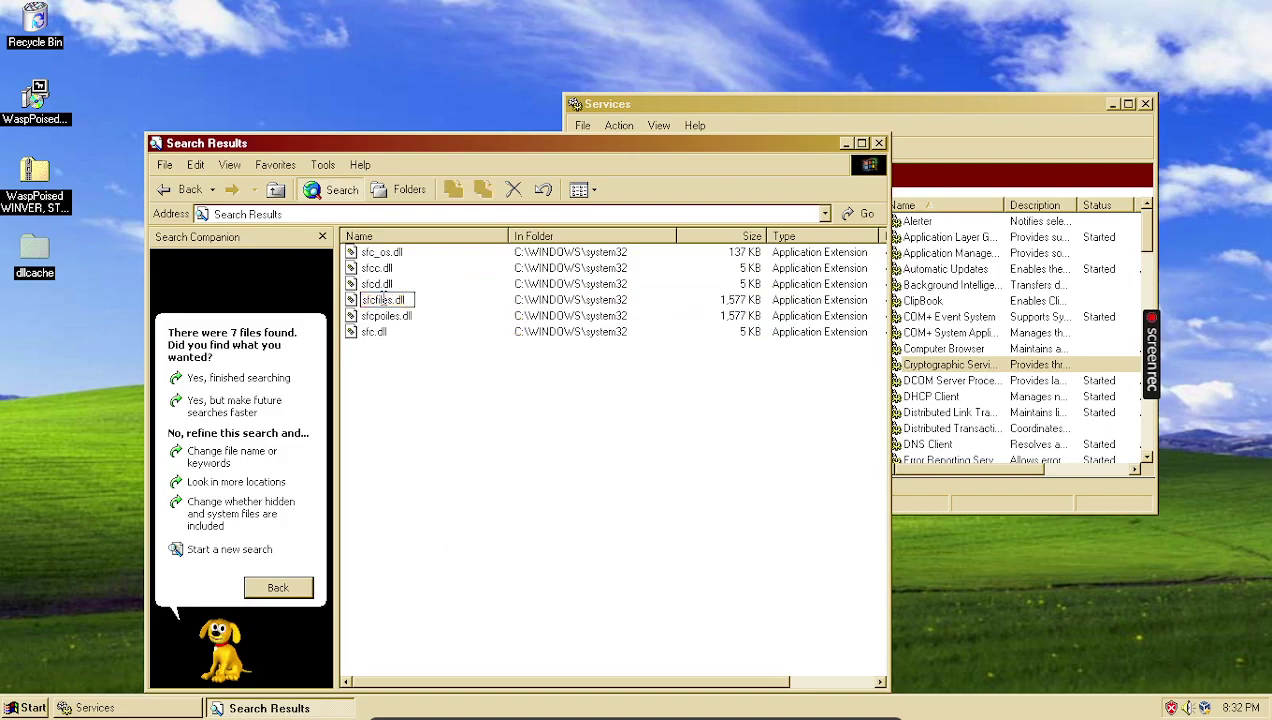
type("o")
key("Return")
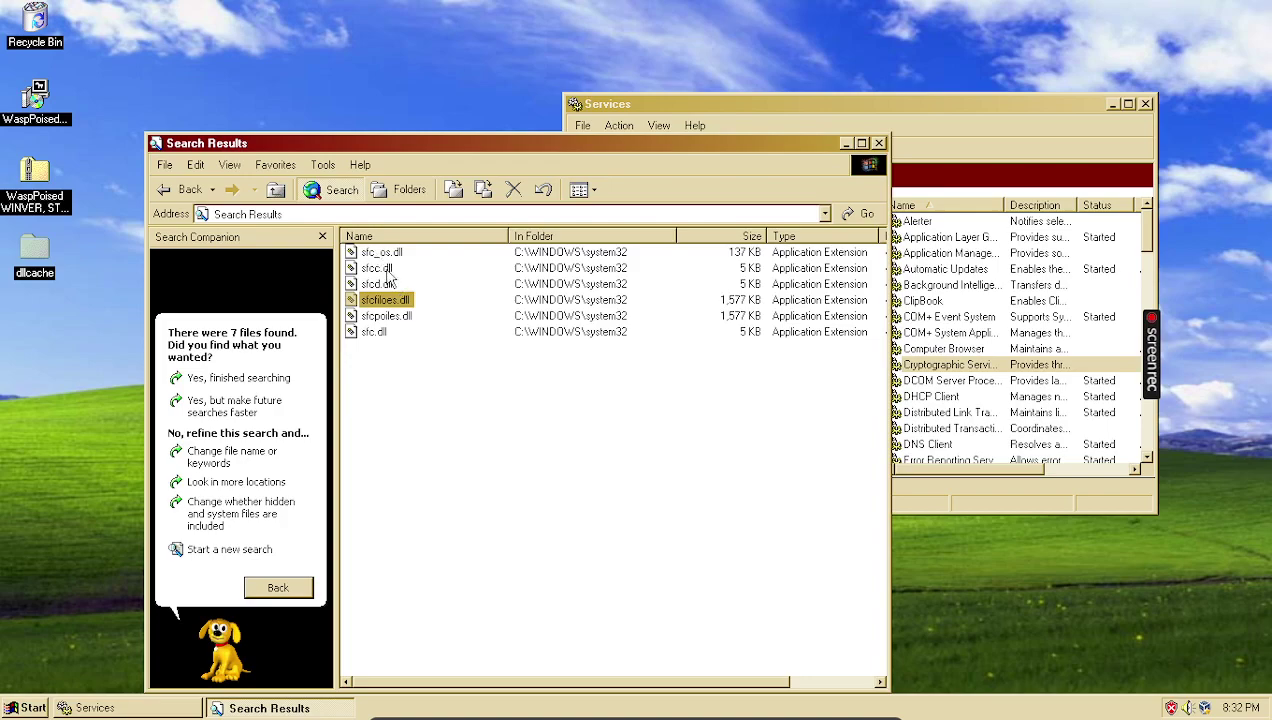
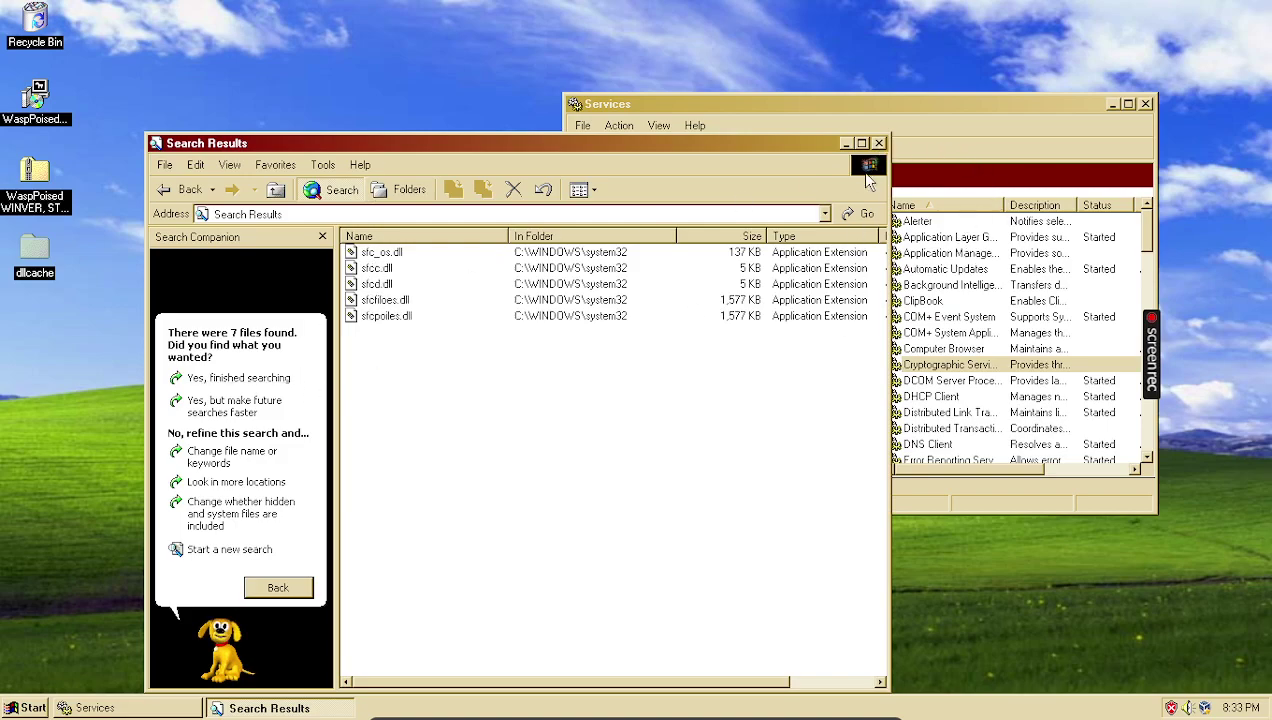
Close the Search Results and Services windows and launch the WaspPoisedNT5CPL_v2 installer.
left_click(879, 144)
left_click(1145, 104)
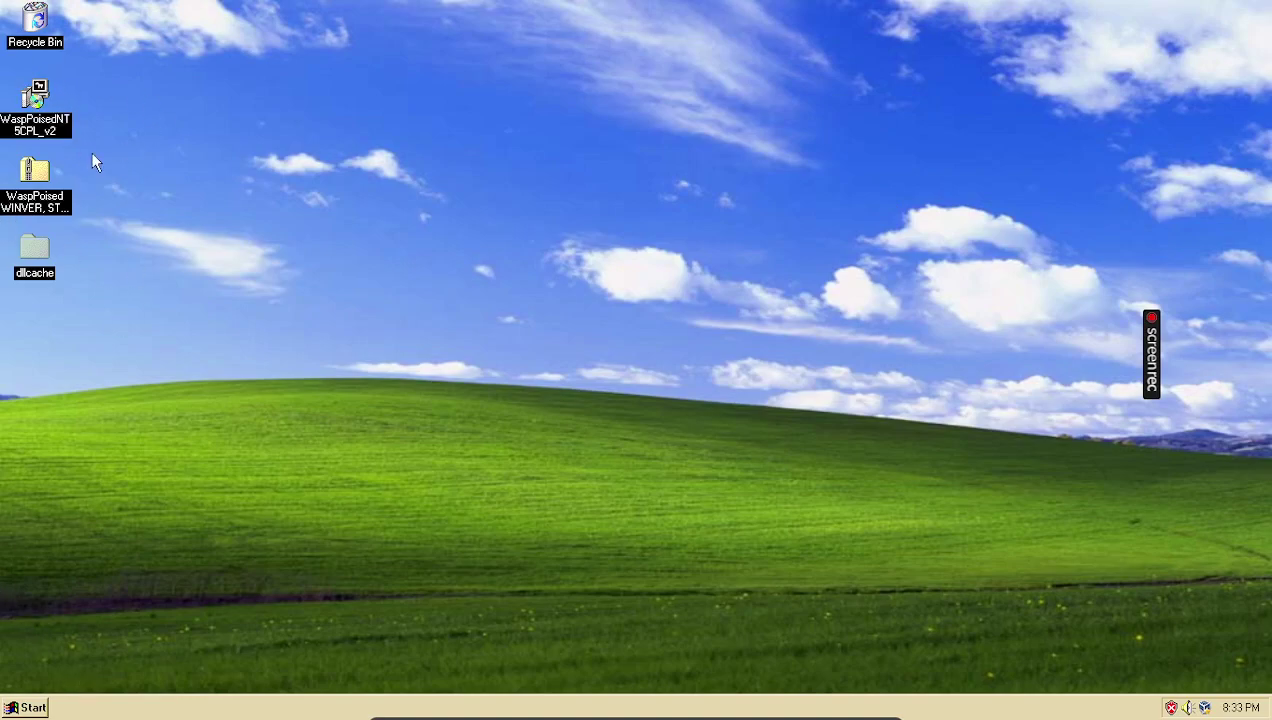
double_click(40, 117)
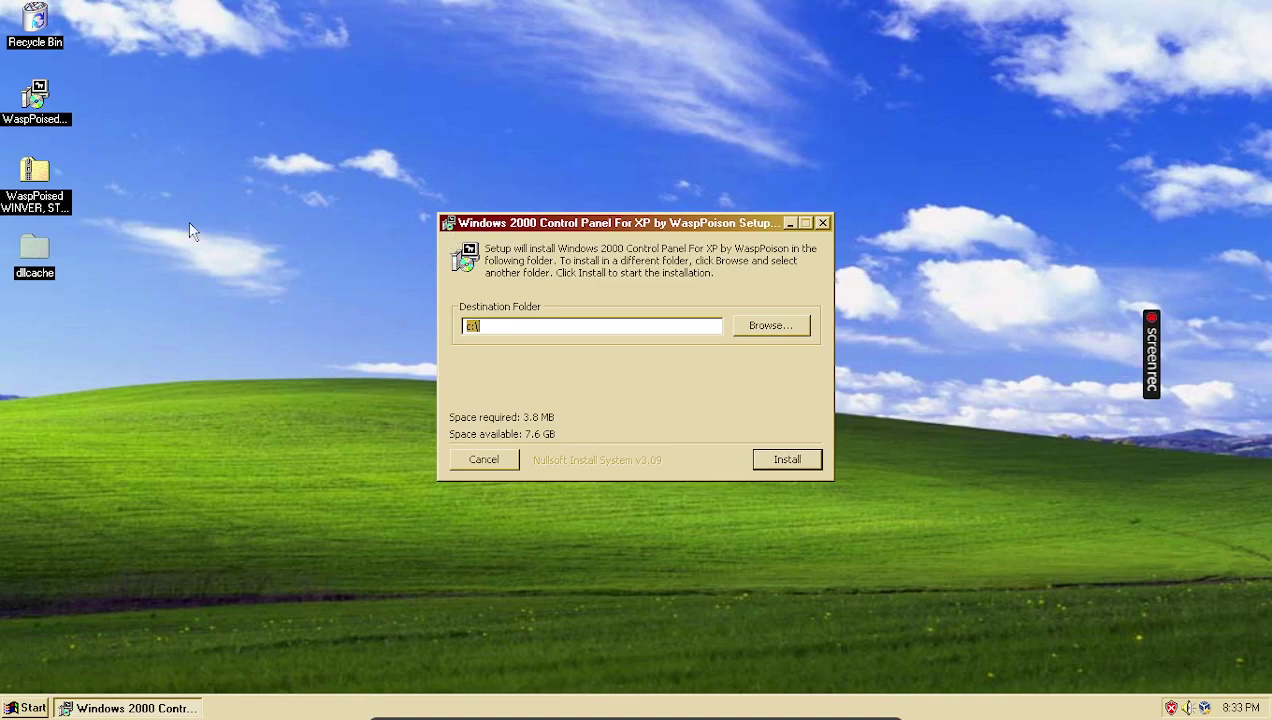
left_click_drag(33, 105, 243, 260)
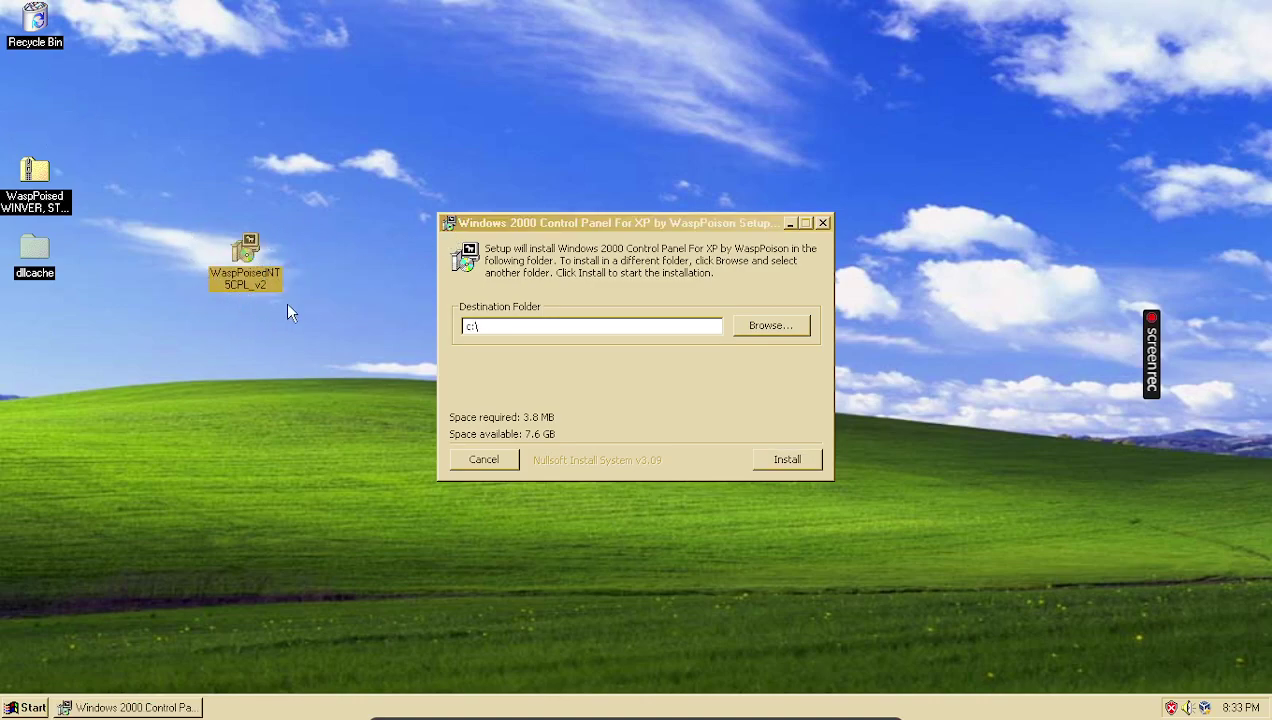
left_click_drag(620, 230, 502, 227)
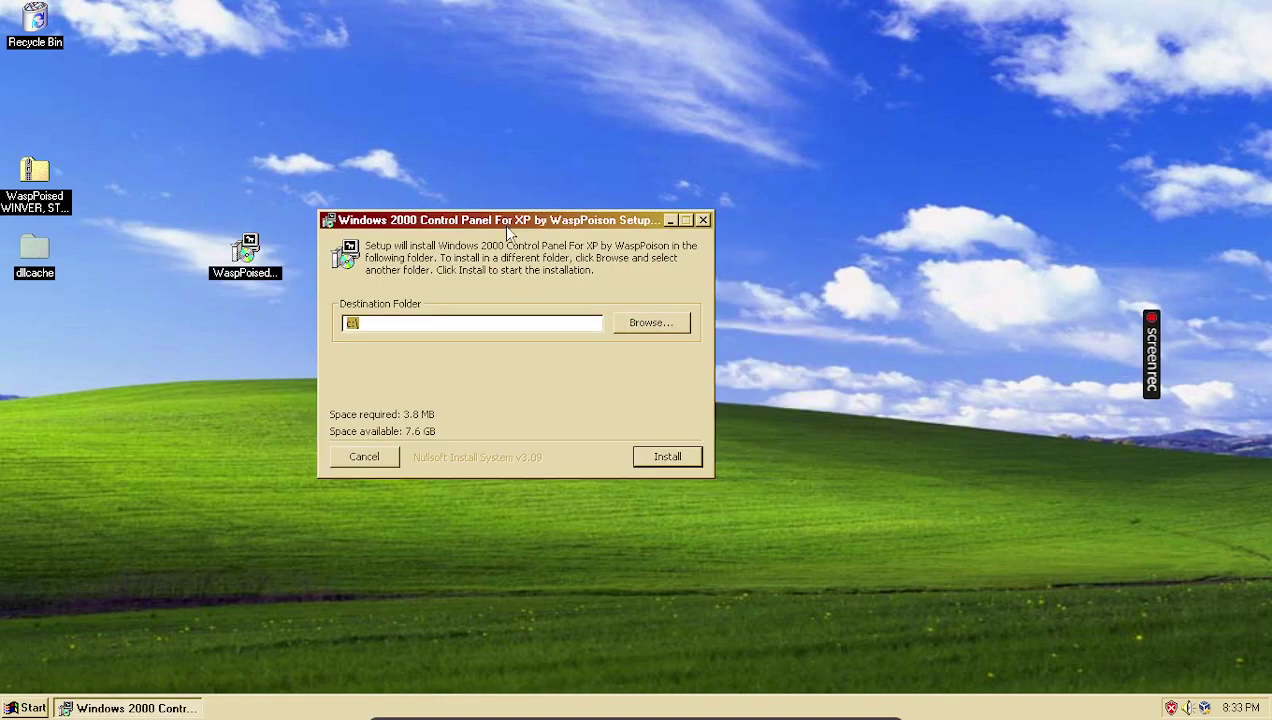
Install the Windows 2000 Control Panel into c:\, close setup, and open Control Panel.
left_click(376, 325)
left_click(668, 456)
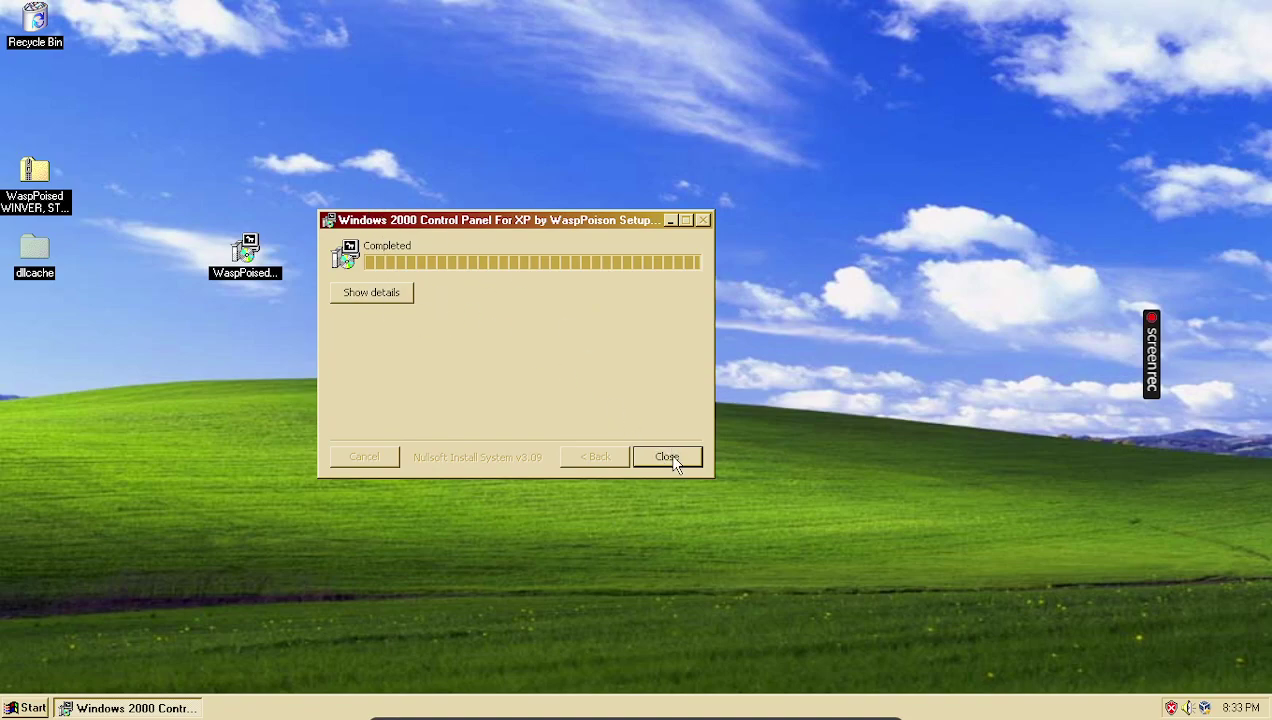
left_click(668, 457)
left_click(472, 321)
left_click(20, 707)
left_click(271, 482)
Check the mouse hardware details in Mouse Properties and close it.
double_click(334, 307)
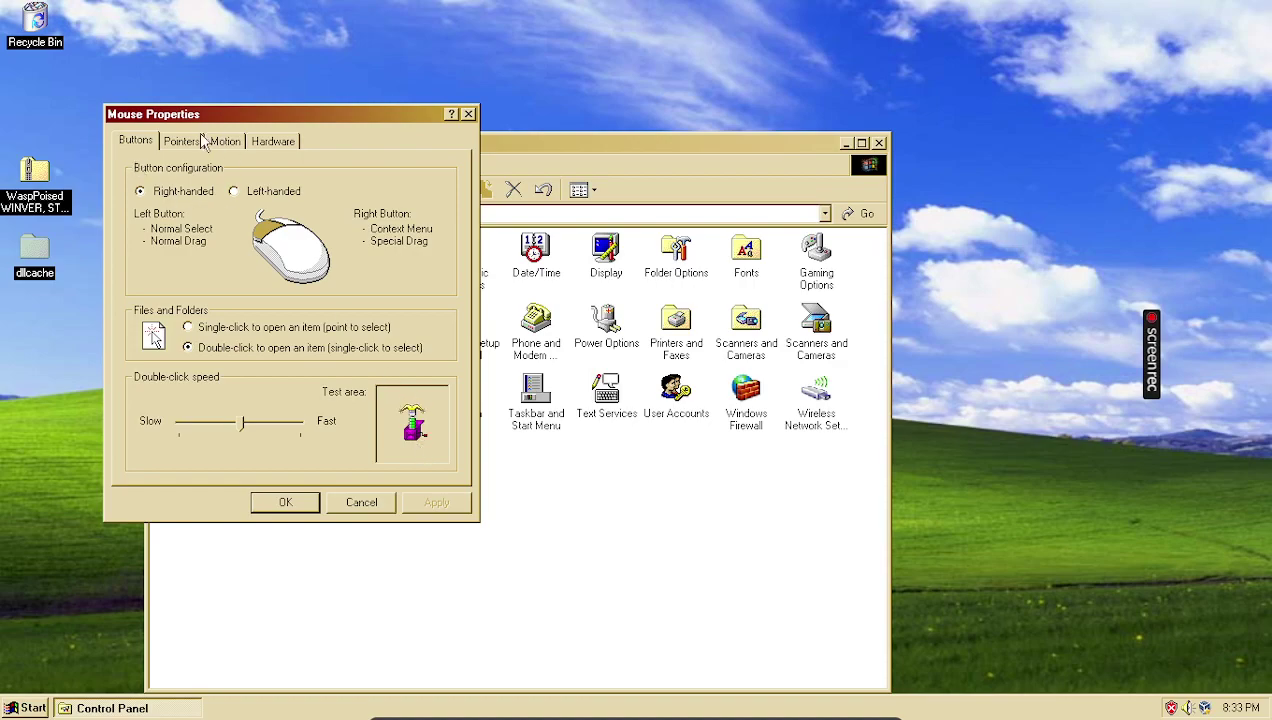
left_click(274, 140)
left_click(467, 114)
Open Display Properties and look through the Screen Saver, Appearance and Settings tabs.
double_click(606, 255)
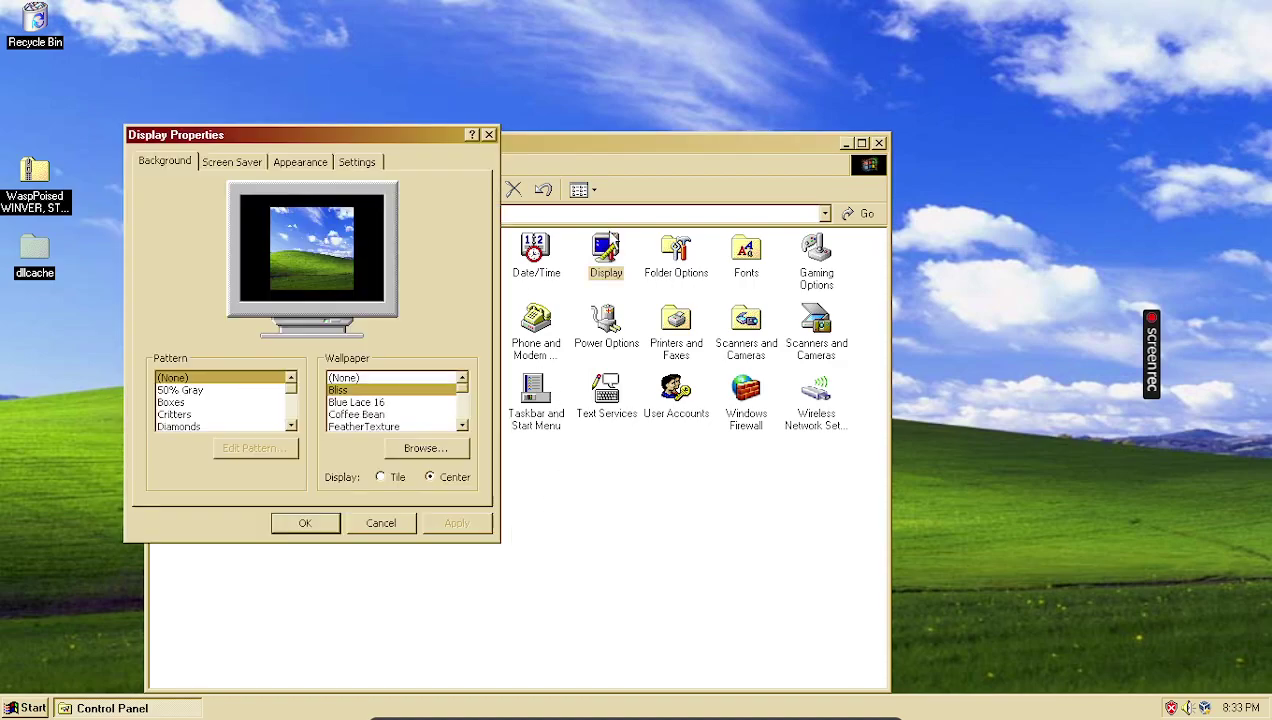
left_click(230, 163)
left_click(292, 163)
left_click(360, 163)
left_click(303, 163)
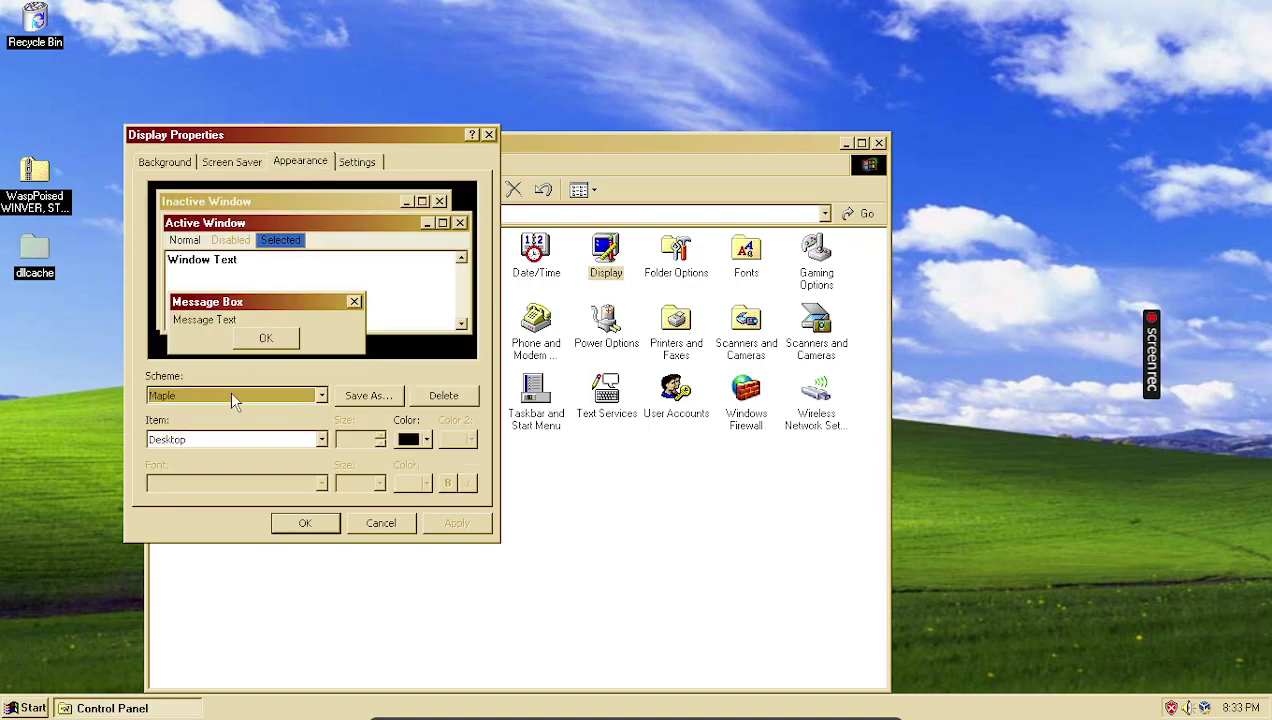
Apply the Slate colour scheme in place of Maple.
left_click(230, 396)
left_click(230, 396)
left_click(234, 395)
left_click(201, 558)
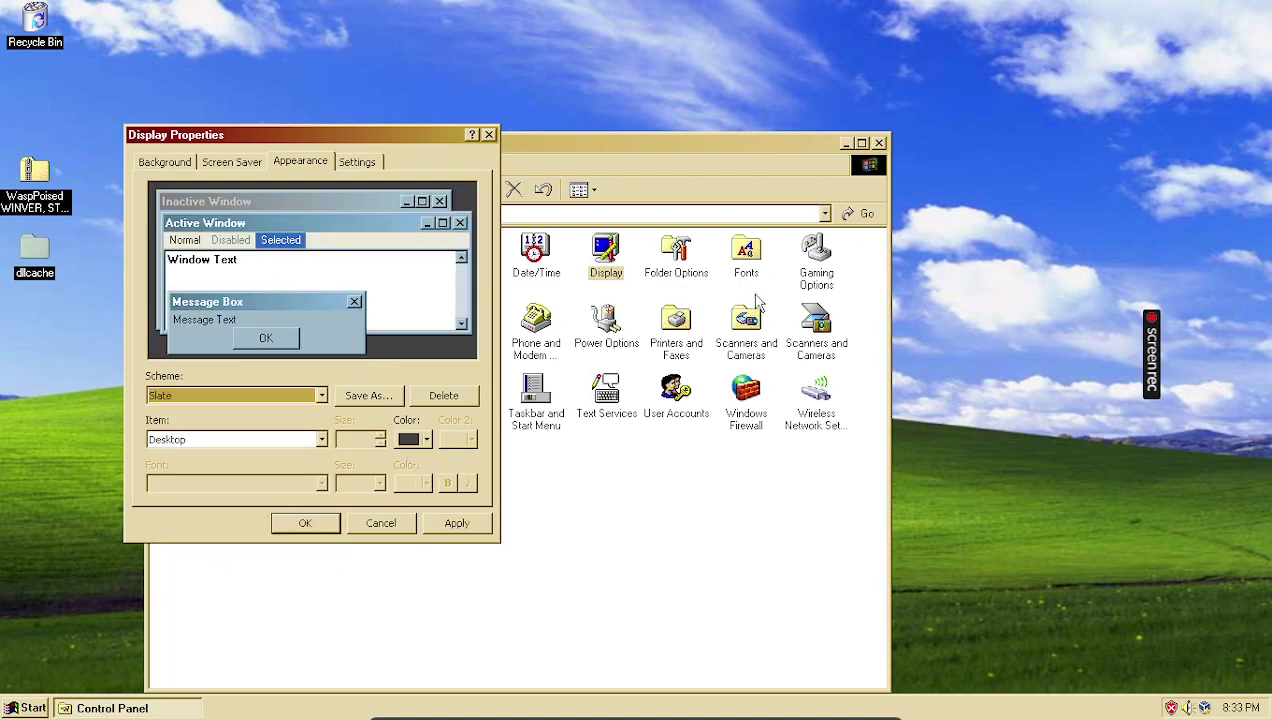
left_click(446, 528)
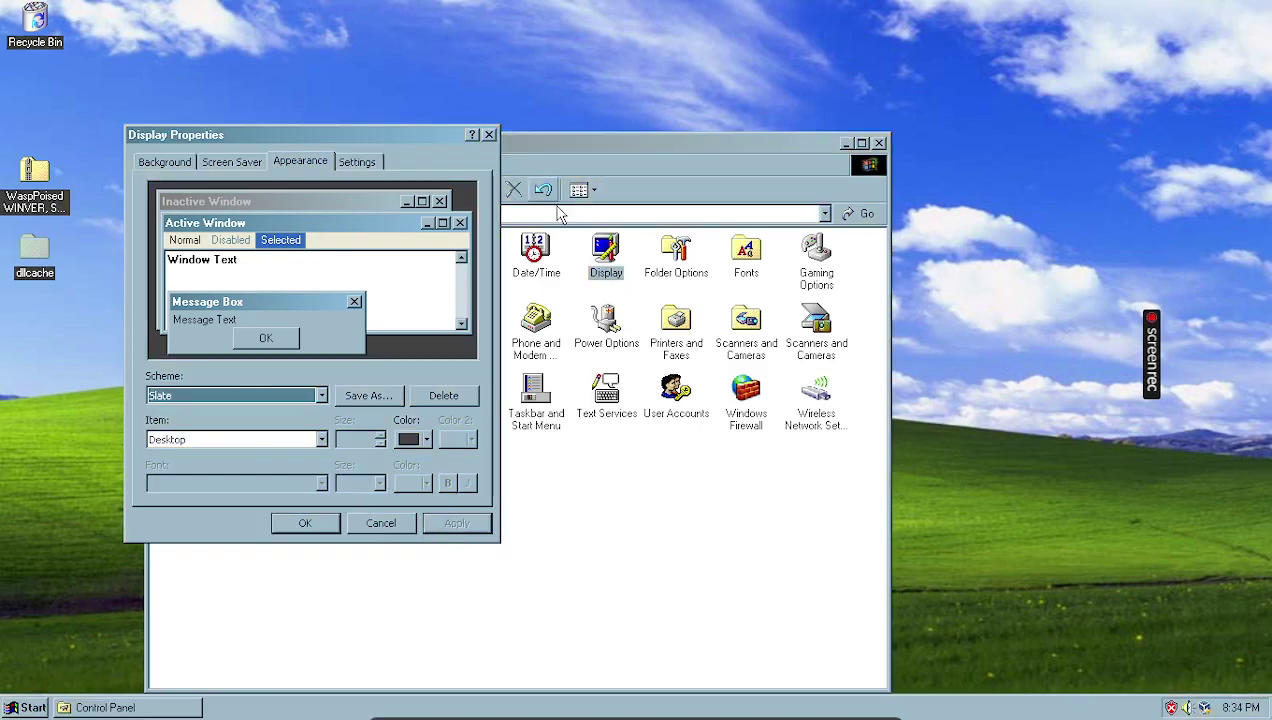
Apply the Windows Classic scheme and close Display Properties with OK.
left_click(208, 396)
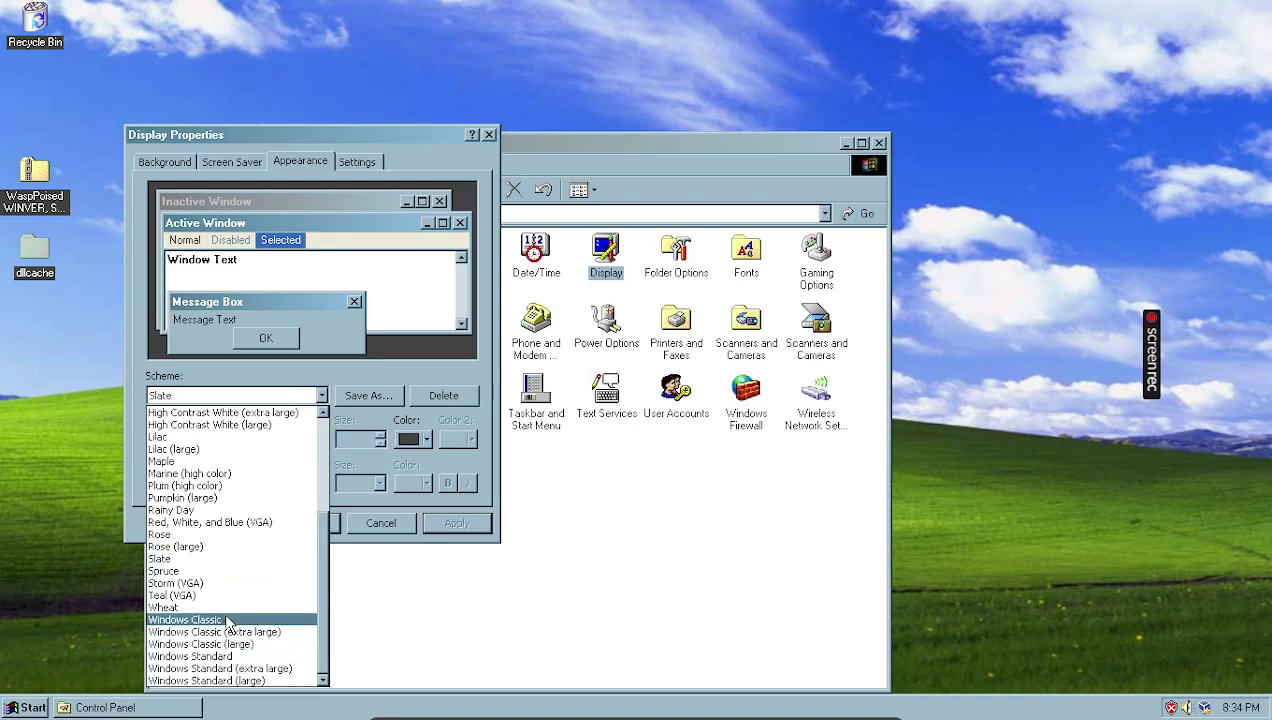
left_click(224, 616)
left_click(458, 524)
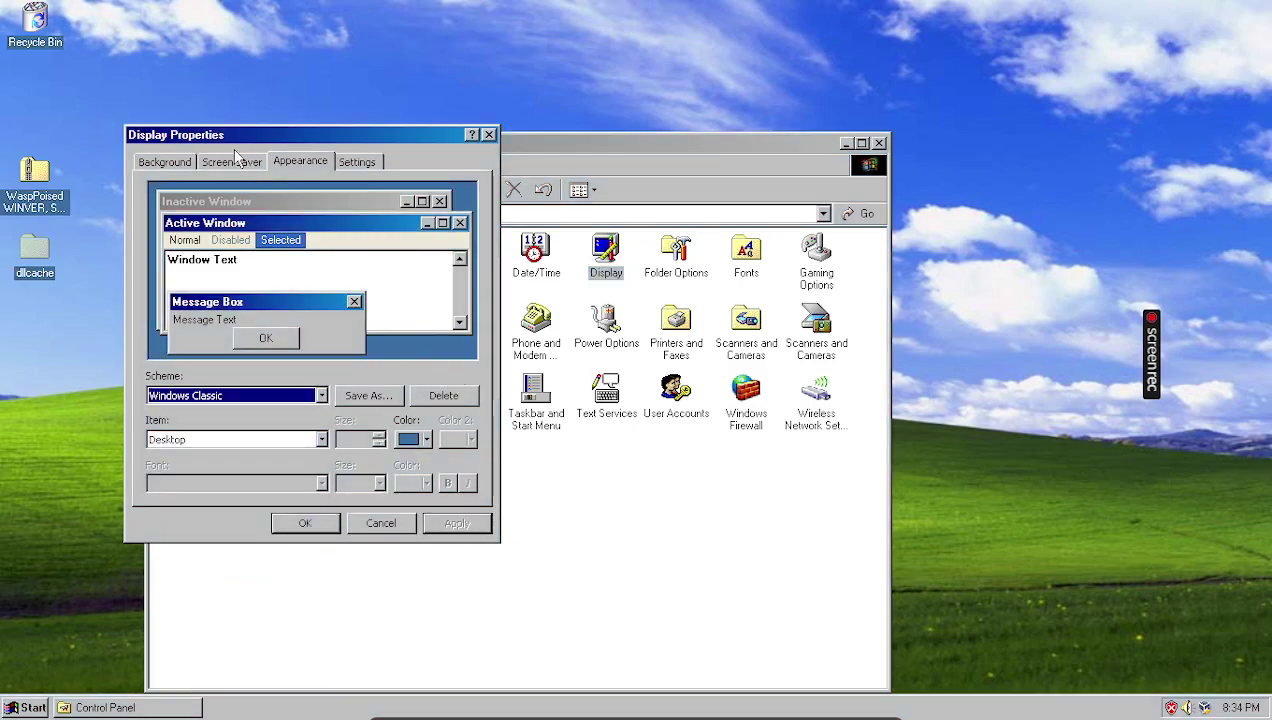
left_click(359, 162)
left_click(306, 523)
double_click(608, 398)
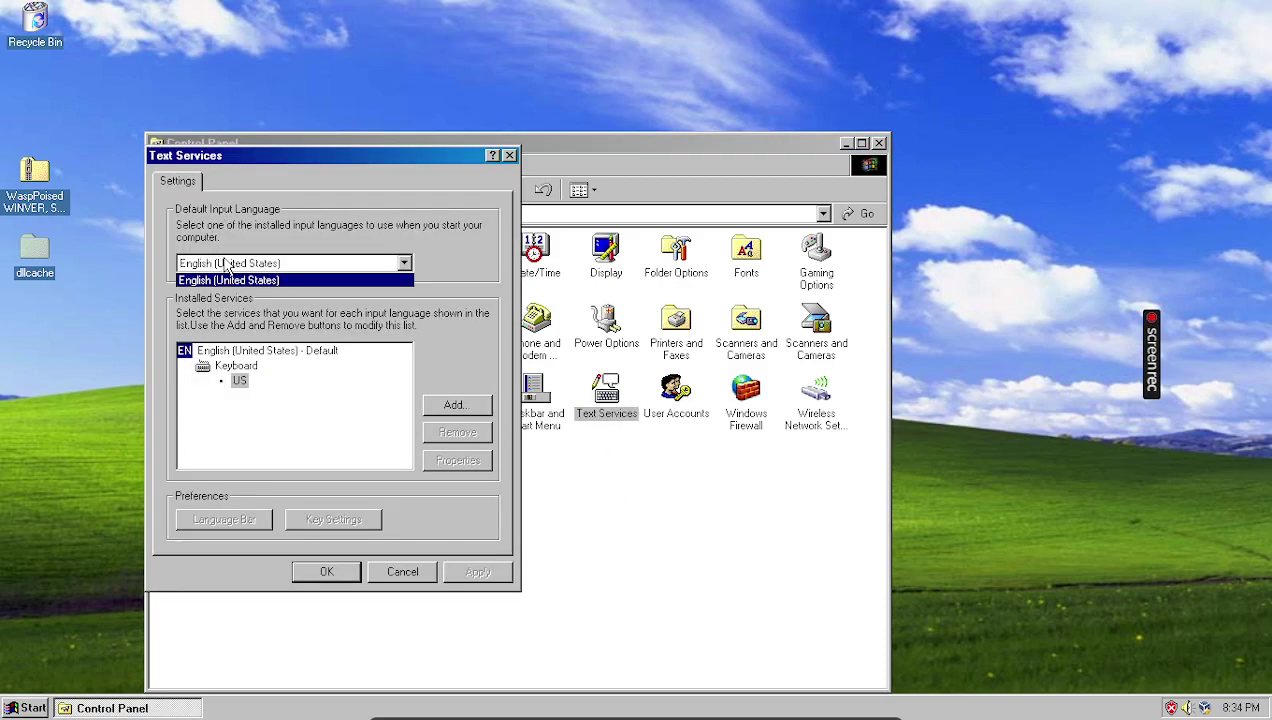
left_click(250, 352)
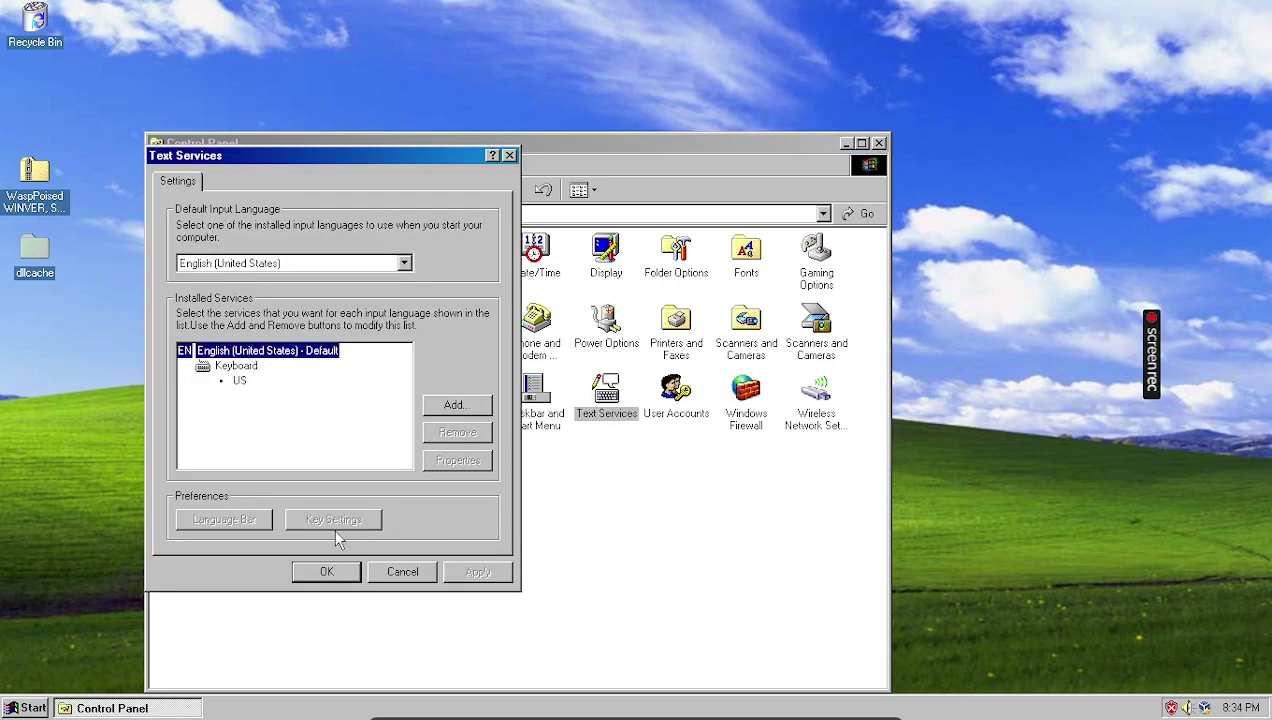
left_click(403, 572)
left_click(398, 430)
left_click(466, 398)
right_click(477, 402)
left_click(462, 446)
right_click(452, 372)
left_click(436, 462)
double_click(468, 388)
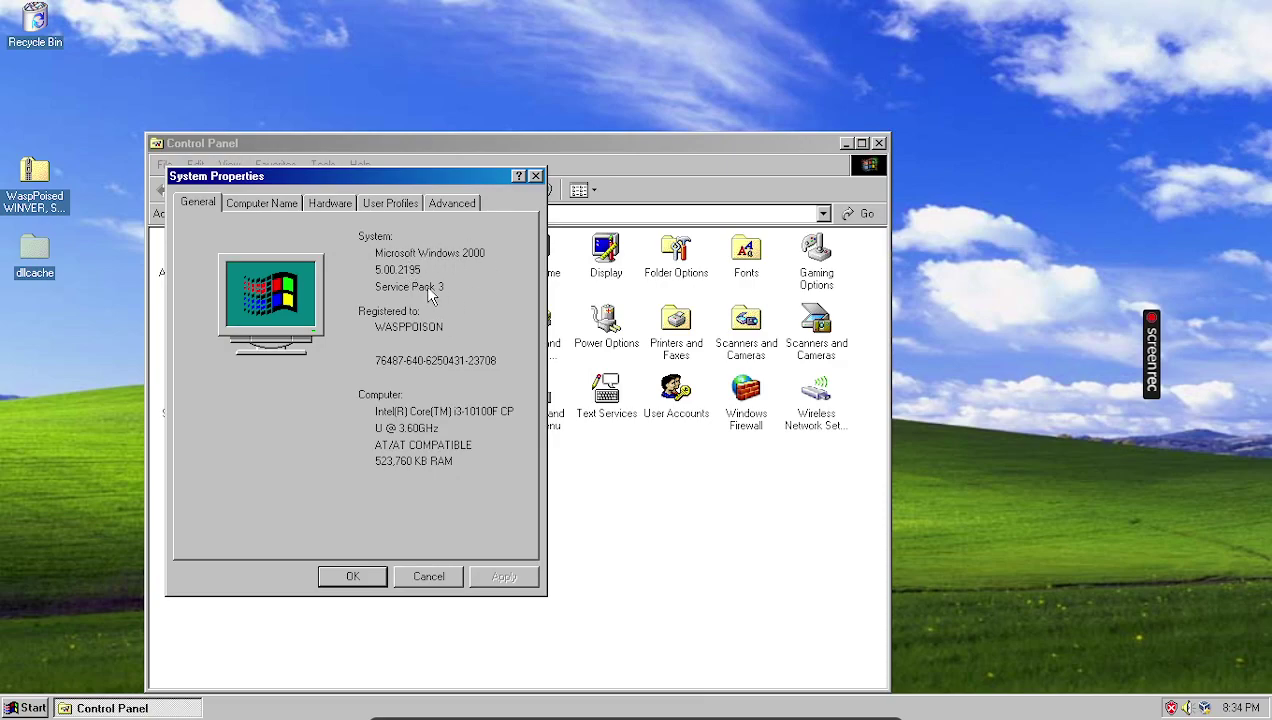
left_click_drag(347, 186, 485, 158)
left_click(335, 181)
left_click(454, 181)
left_click(516, 181)
left_click(396, 180)
left_click(454, 181)
left_click(295, 338)
left_click(381, 350)
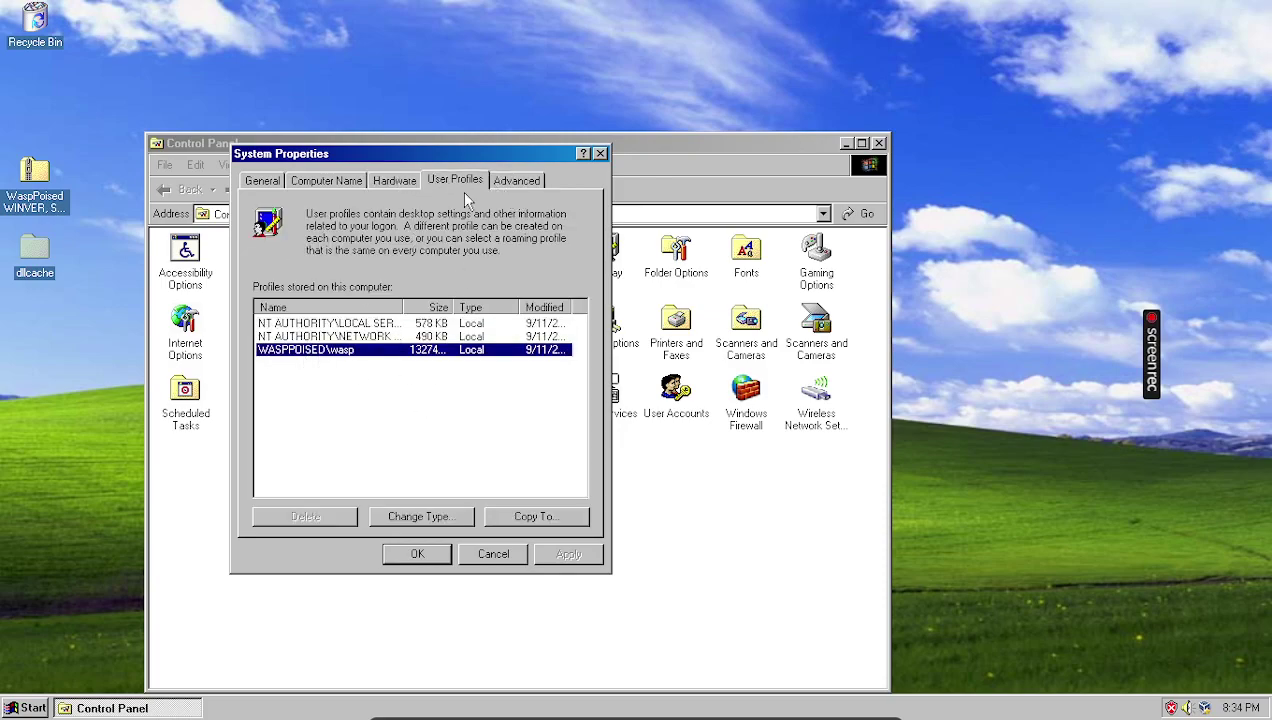
left_click(514, 181)
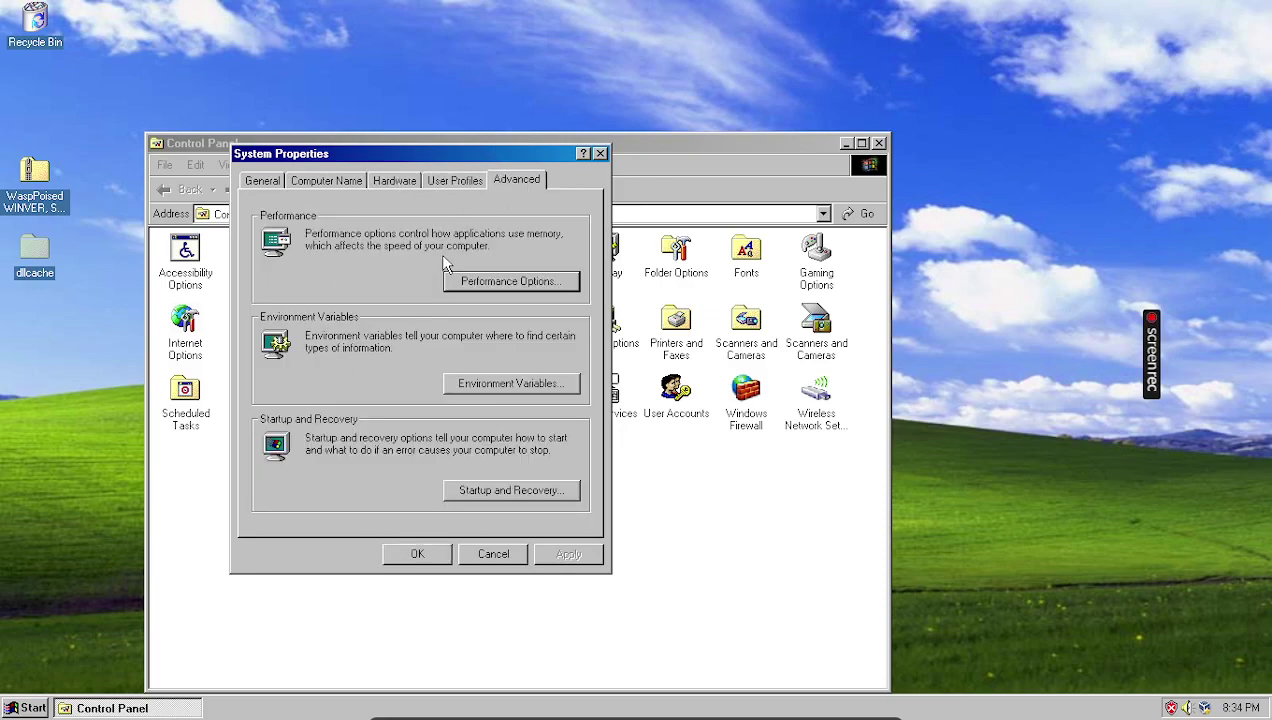
left_click(520, 281)
left_click_drag(368, 205, 540, 233)
left_click(630, 432)
left_click(490, 554)
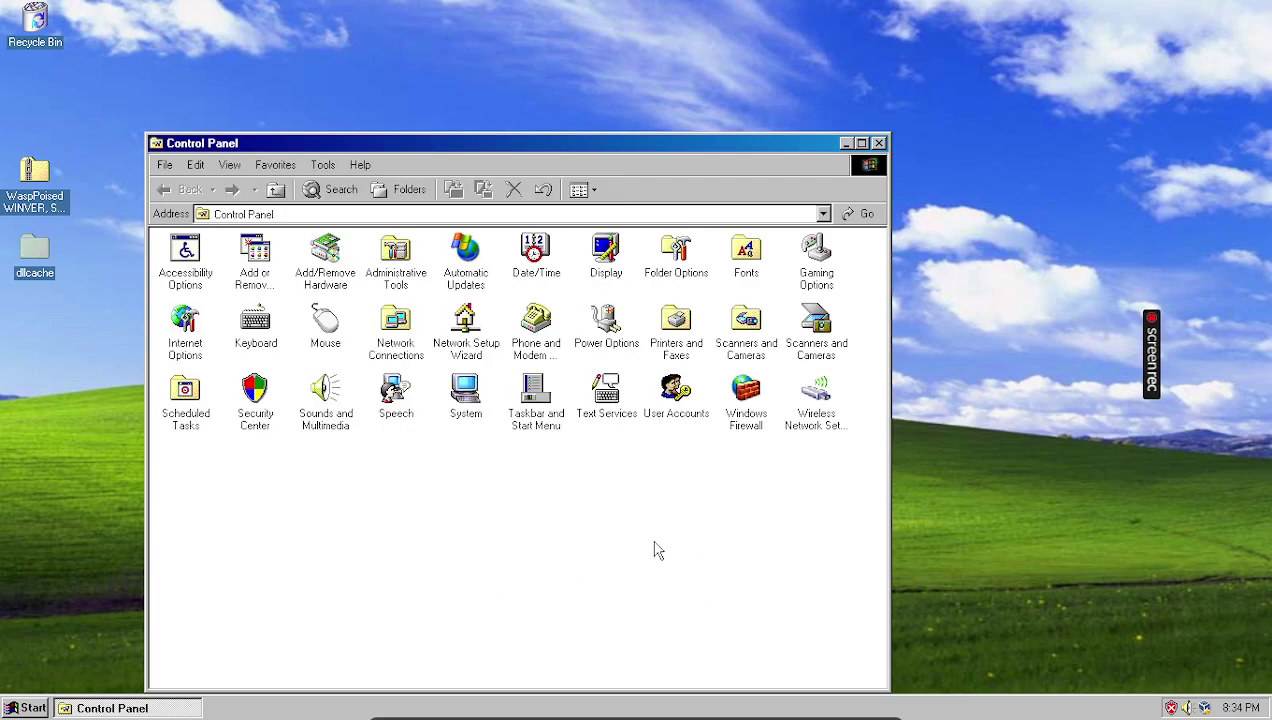
Open the Keyboard and Sounds and Multimedia settings and close both unchanged.
double_click(257, 345)
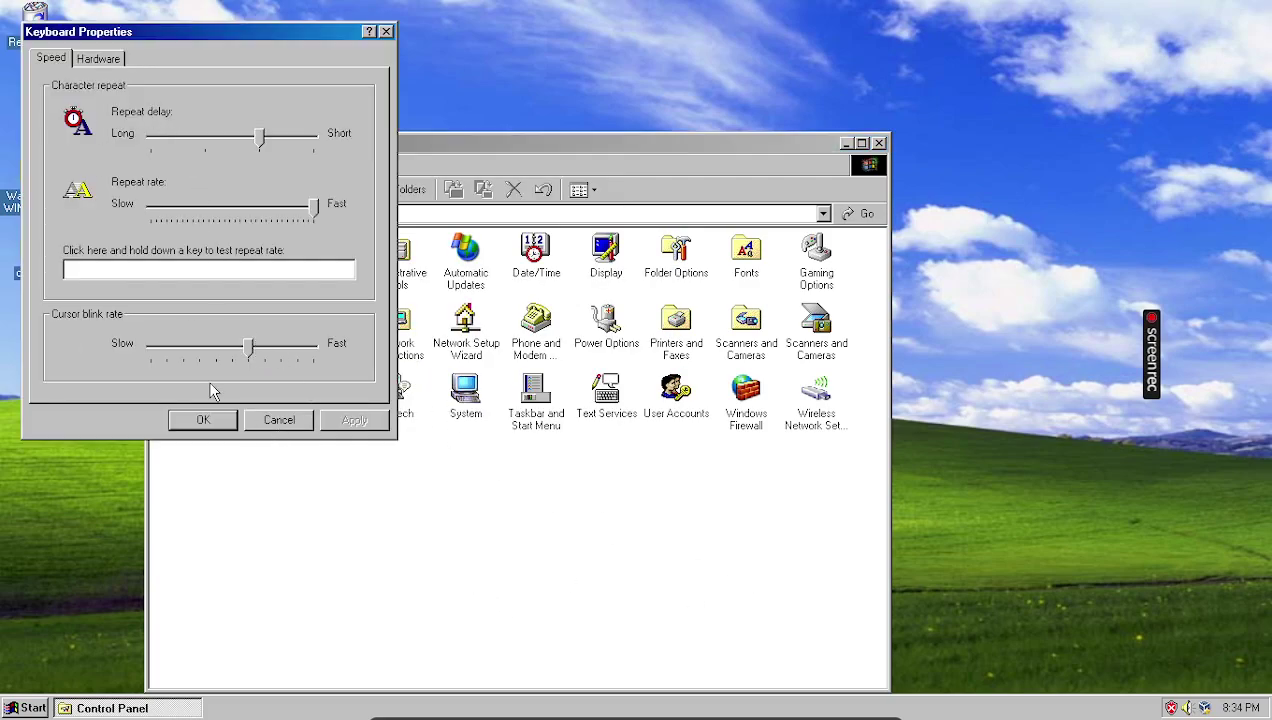
left_click(279, 425)
double_click(310, 398)
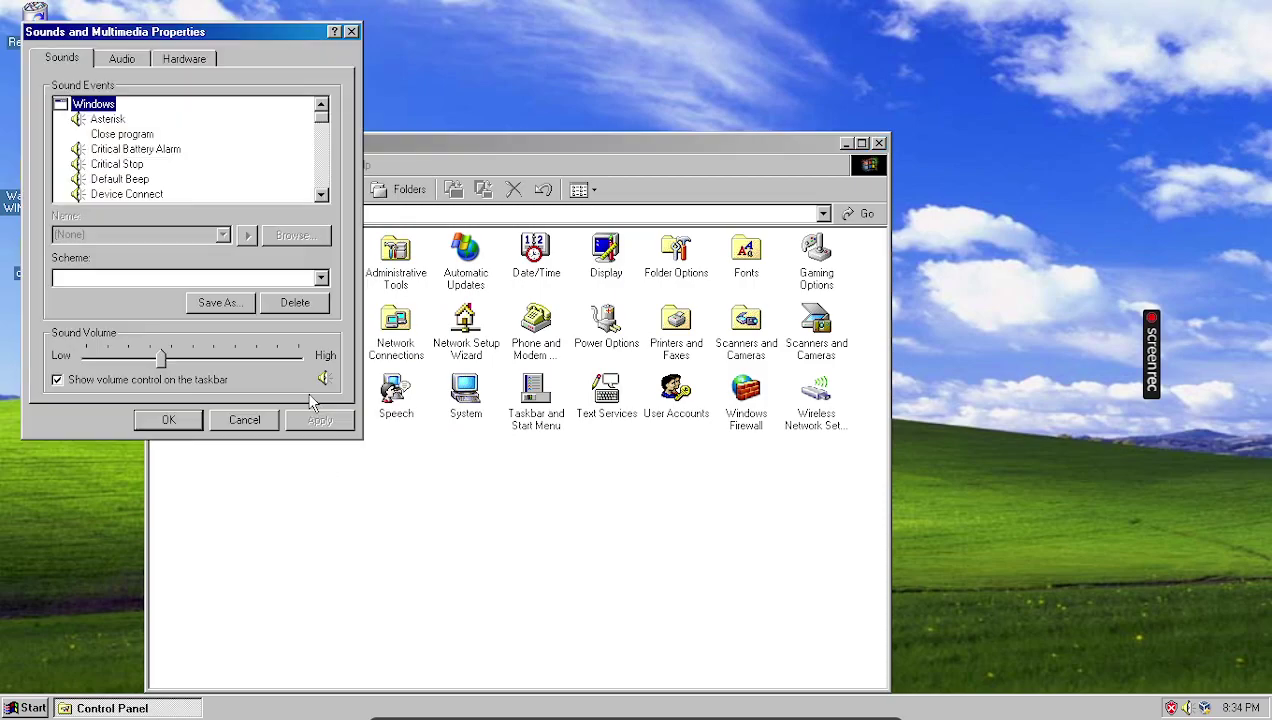
left_click(122, 58)
left_click(184, 58)
left_click(246, 418)
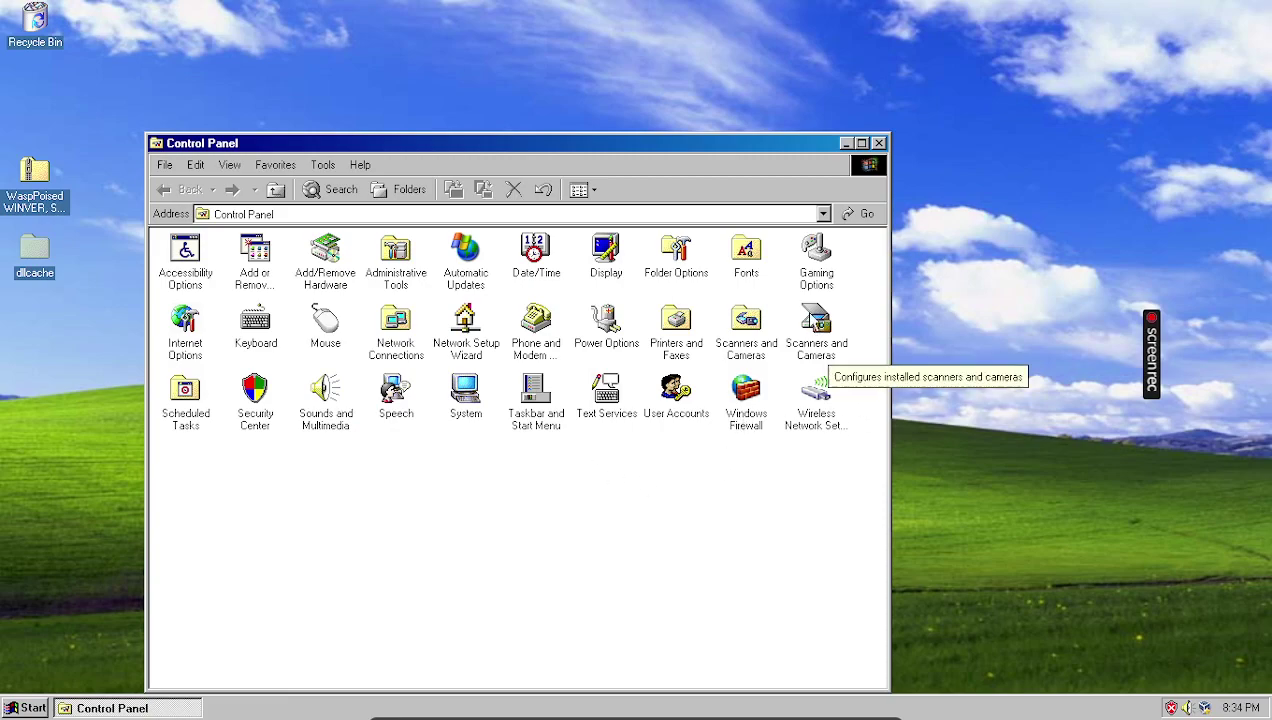
Open User Accounts, stop its failing script, and close it.
double_click(684, 392)
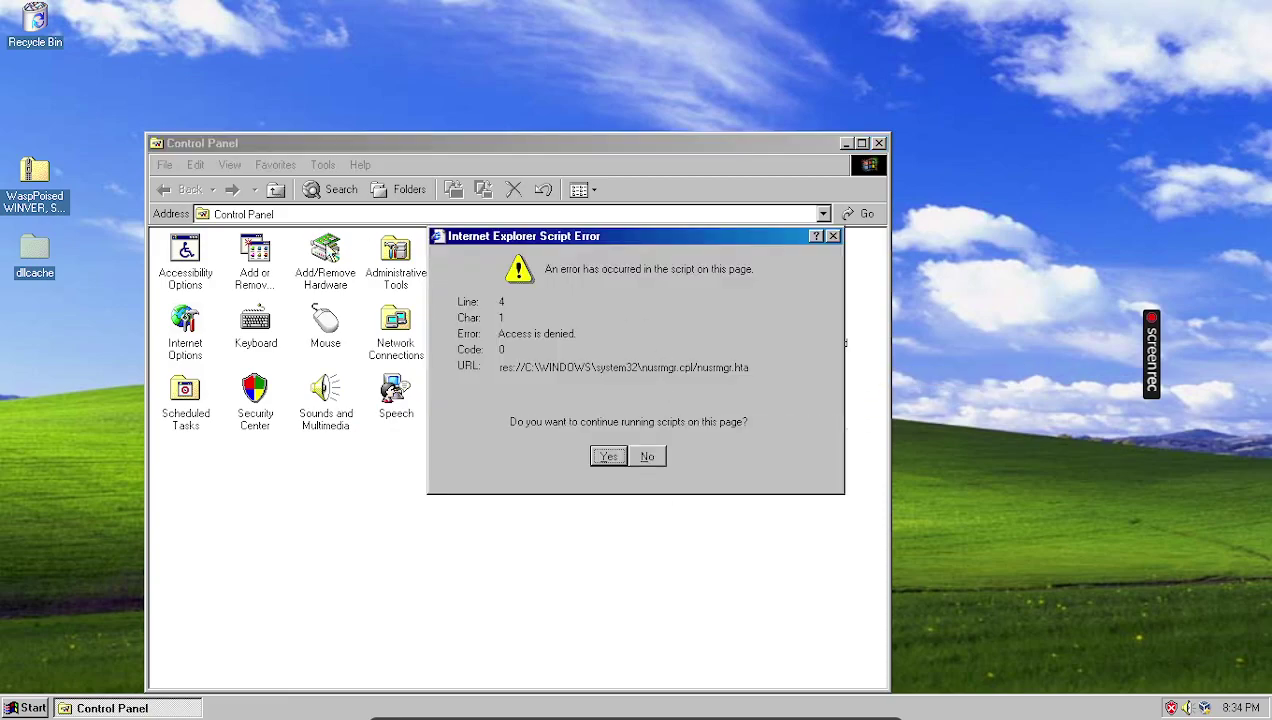
left_click(648, 458)
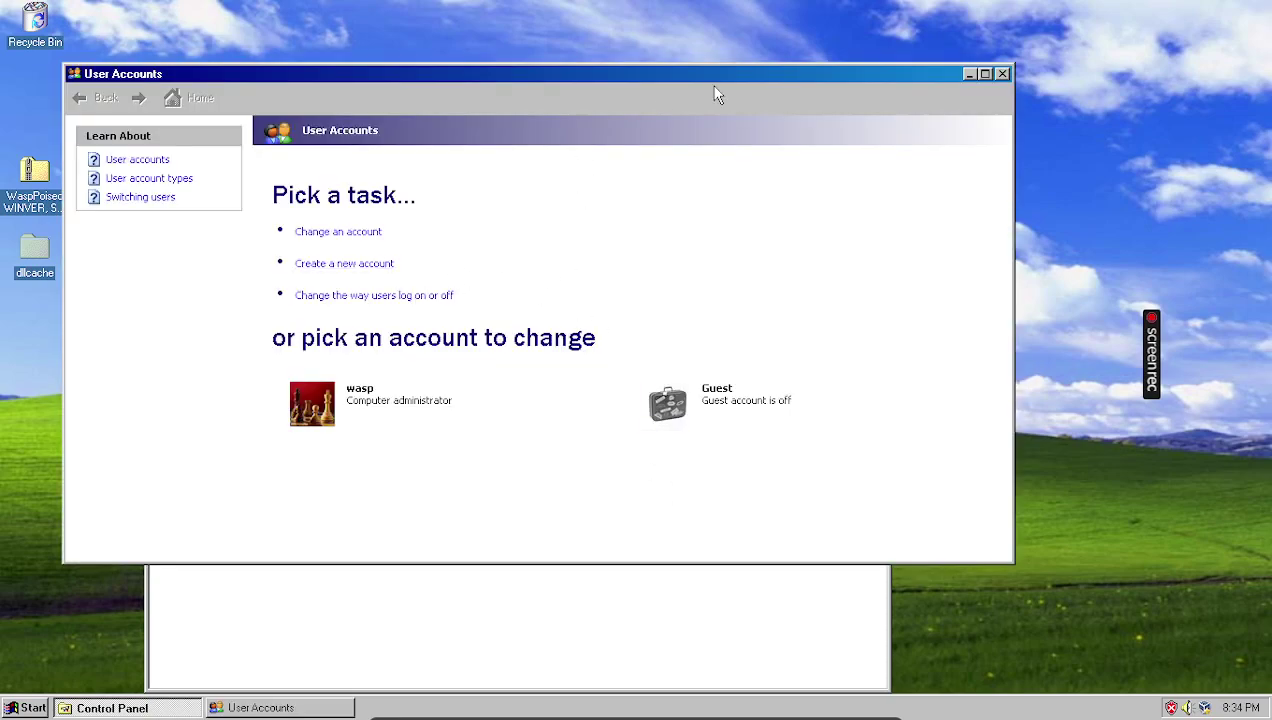
left_click(1003, 74)
left_click(502, 562)
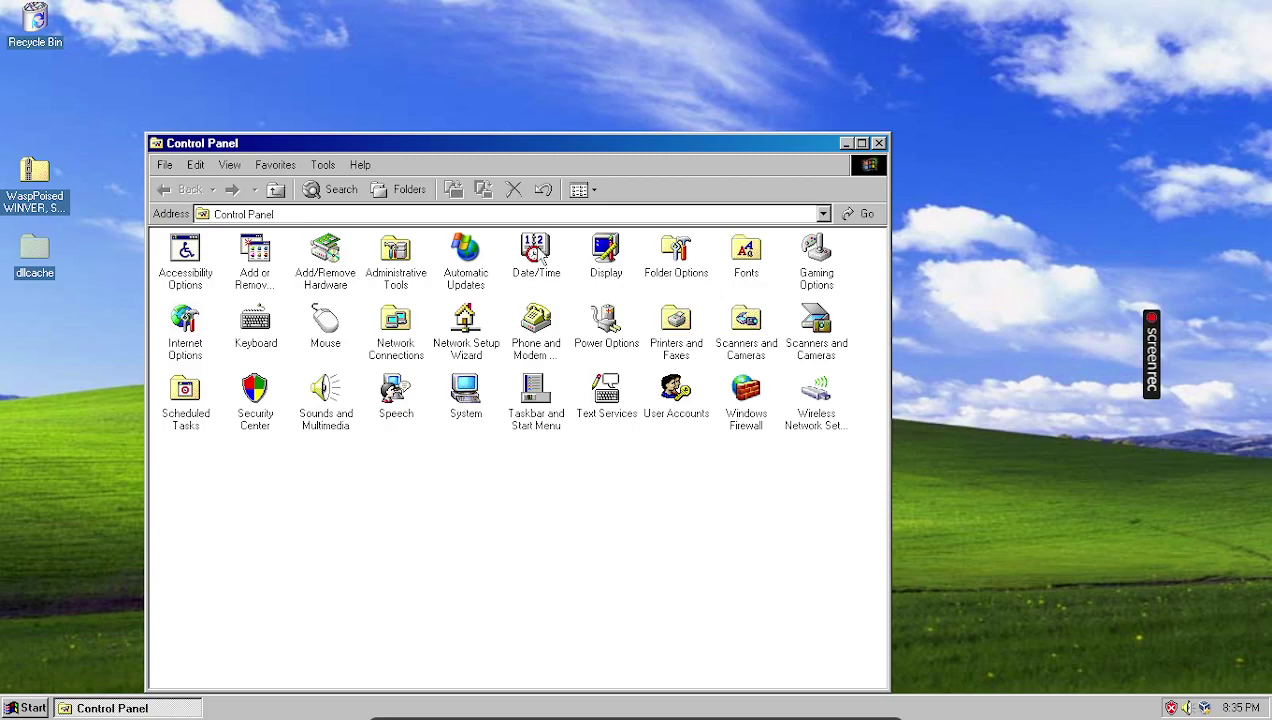
Check the Date/Time time zone, keeping Central Time (US & Canada).
double_click(536, 255)
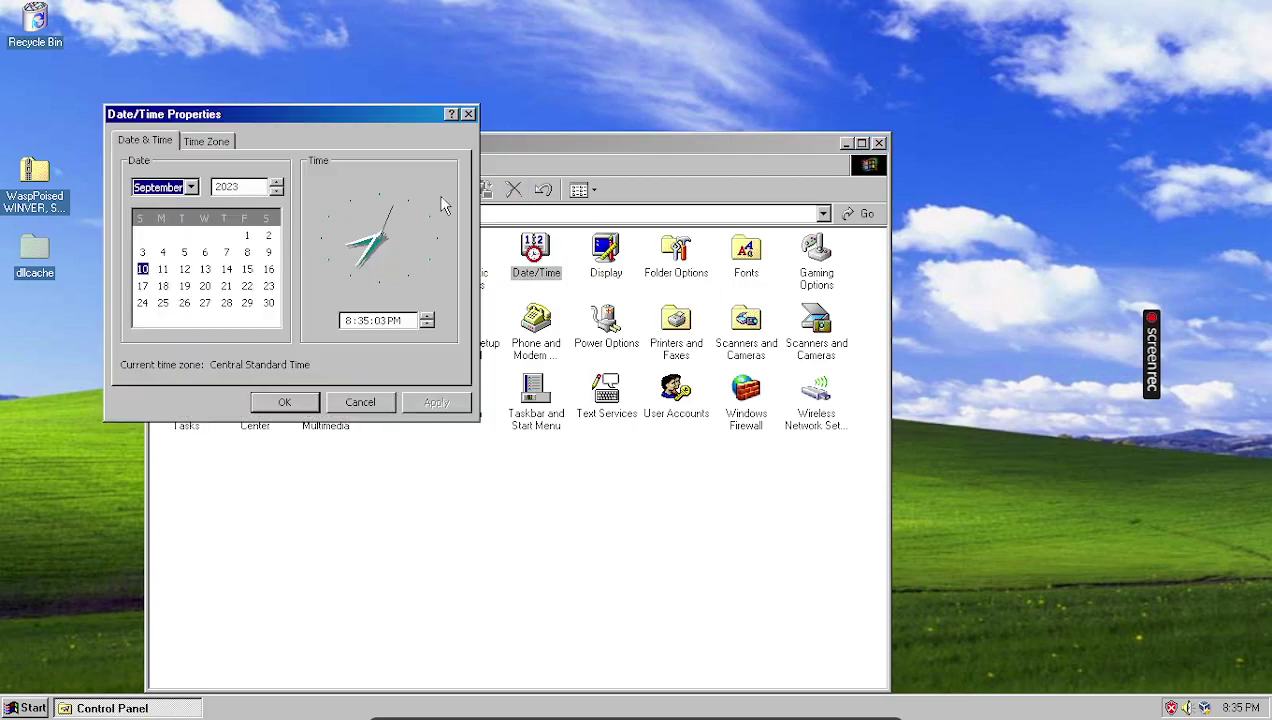
left_click(196, 143)
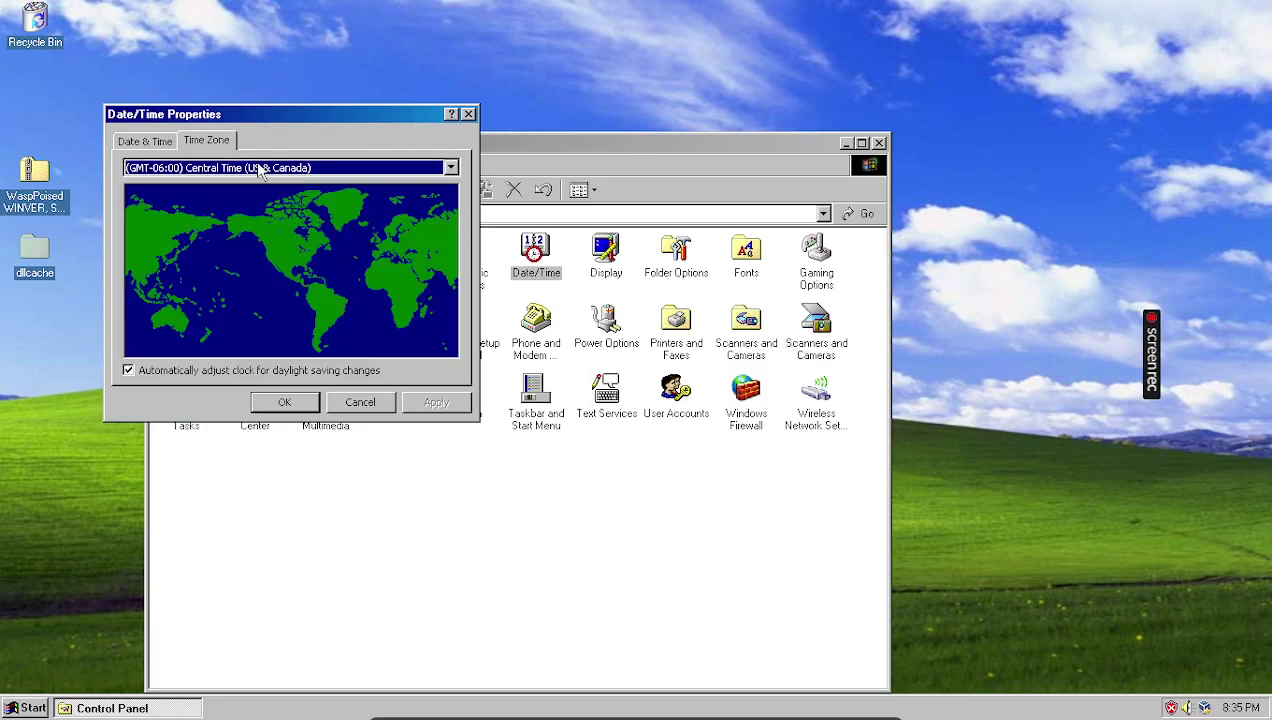
left_click(258, 168)
left_click(299, 168)
left_click(360, 402)
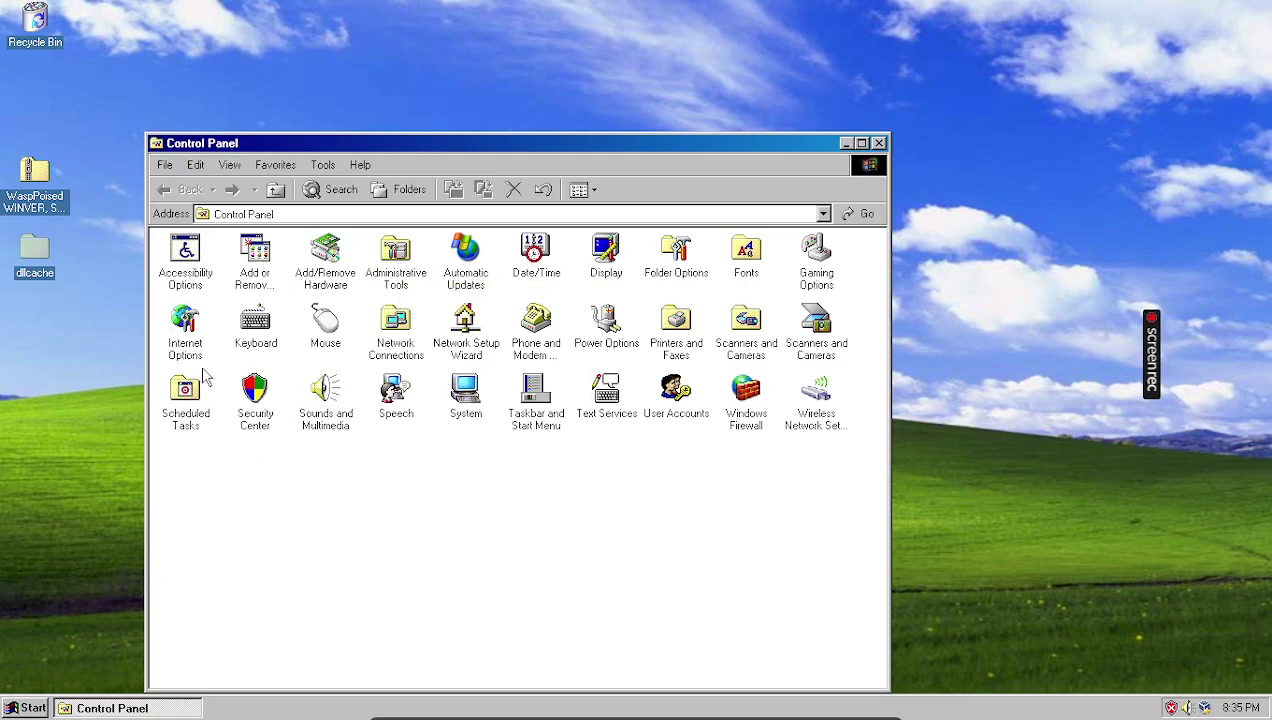
Look through every Internet Options tab and close it unchanged.
double_click(175, 335)
left_click(204, 162)
left_click(250, 161)
left_click(318, 163)
left_click(421, 161)
left_click(367, 161)
left_click(491, 135)
Reopen Sounds and Multimedia, cancel it, and bring up the Start menu.
left_click(325, 394)
double_click(325, 394)
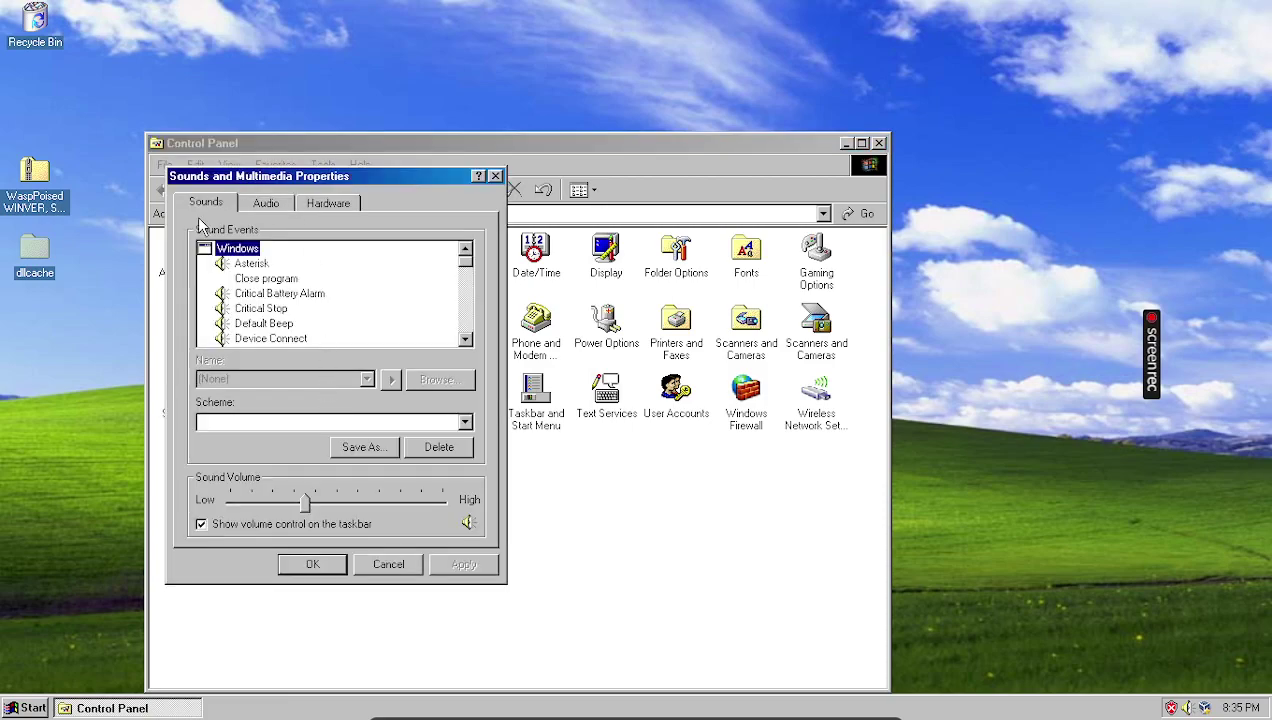
left_click(389, 564)
left_click(33, 707)
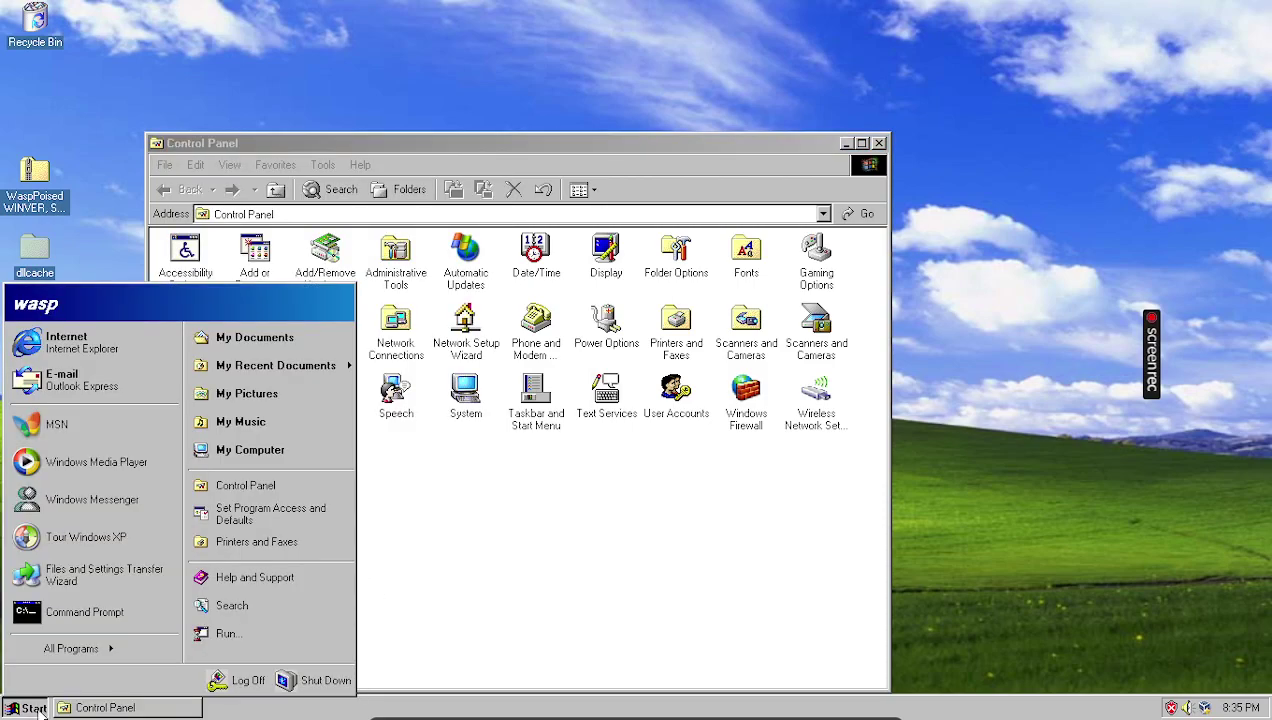
Switch the taskbar to the classic Start menu style.
right_click(36, 707)
left_click(72, 654)
left_click(64, 605)
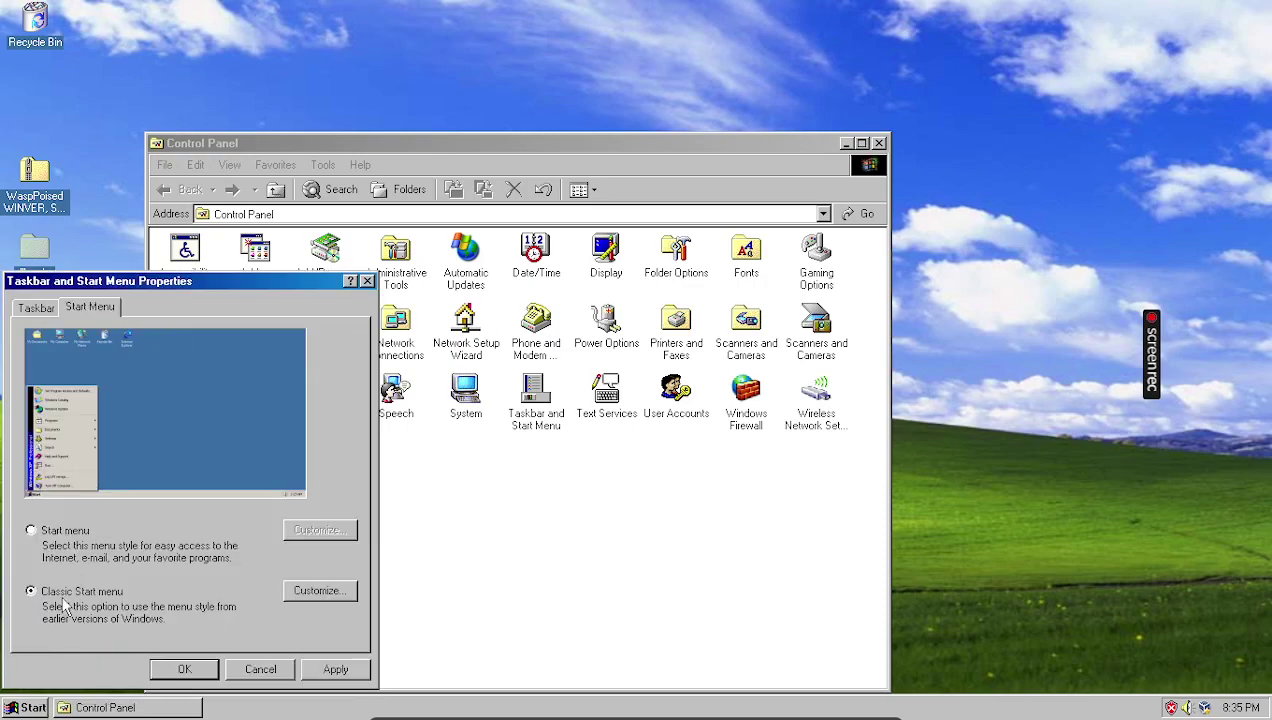
left_click(336, 669)
left_click(184, 669)
left_click(30, 707)
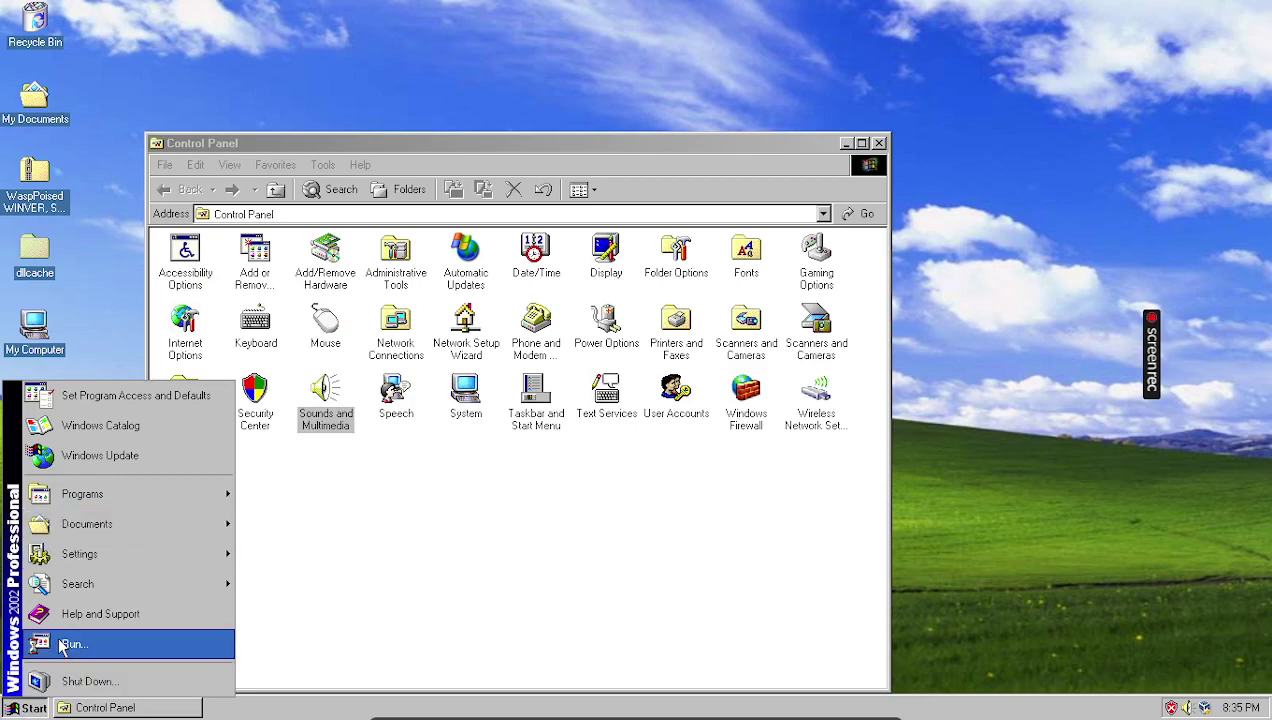
Close Control Panel and open the WaspPoised WINVER zip file.
left_click(718, 565)
left_click(879, 143)
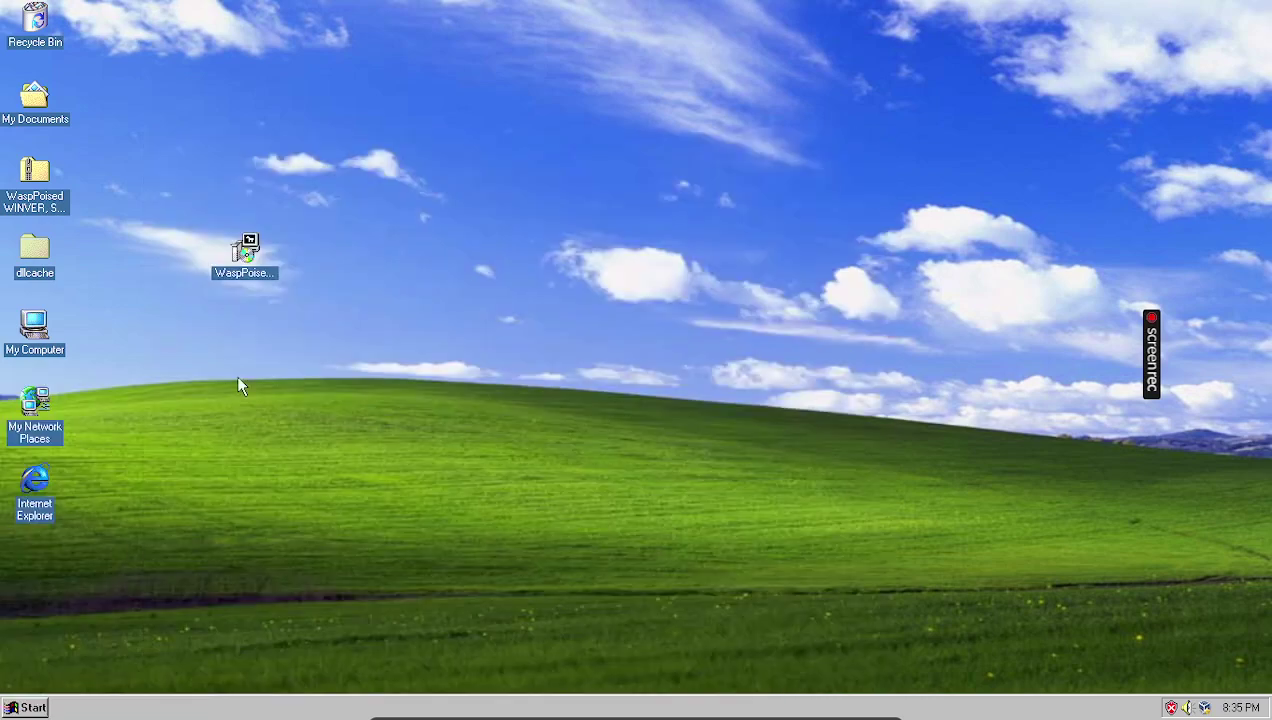
left_click_drag(274, 262, 416, 186)
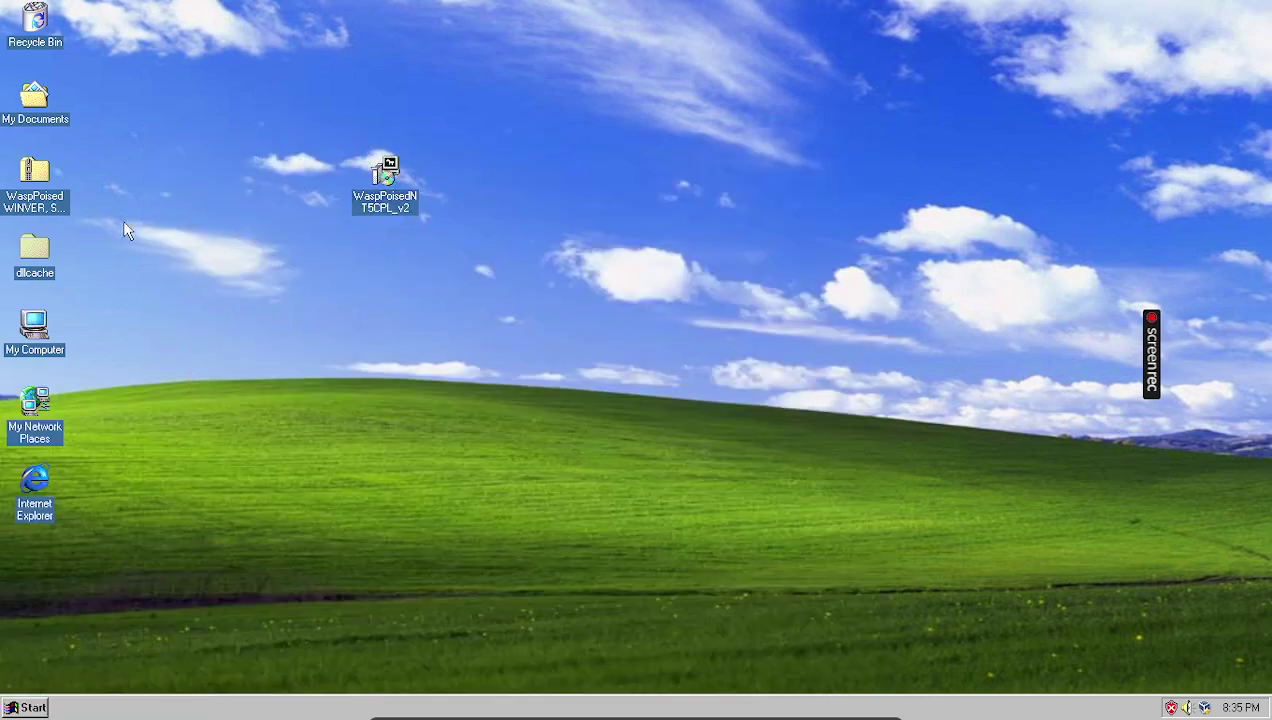
left_click(12, 195)
left_click_drag(28, 210, 183, 235)
double_click(278, 352)
Drag the folder inside the zip onto the desktop and dismiss the copy error.
left_click_drag(63, 195, 167, 220)
left_click_drag(478, 285, 1040, 295)
left_click(621, 397)
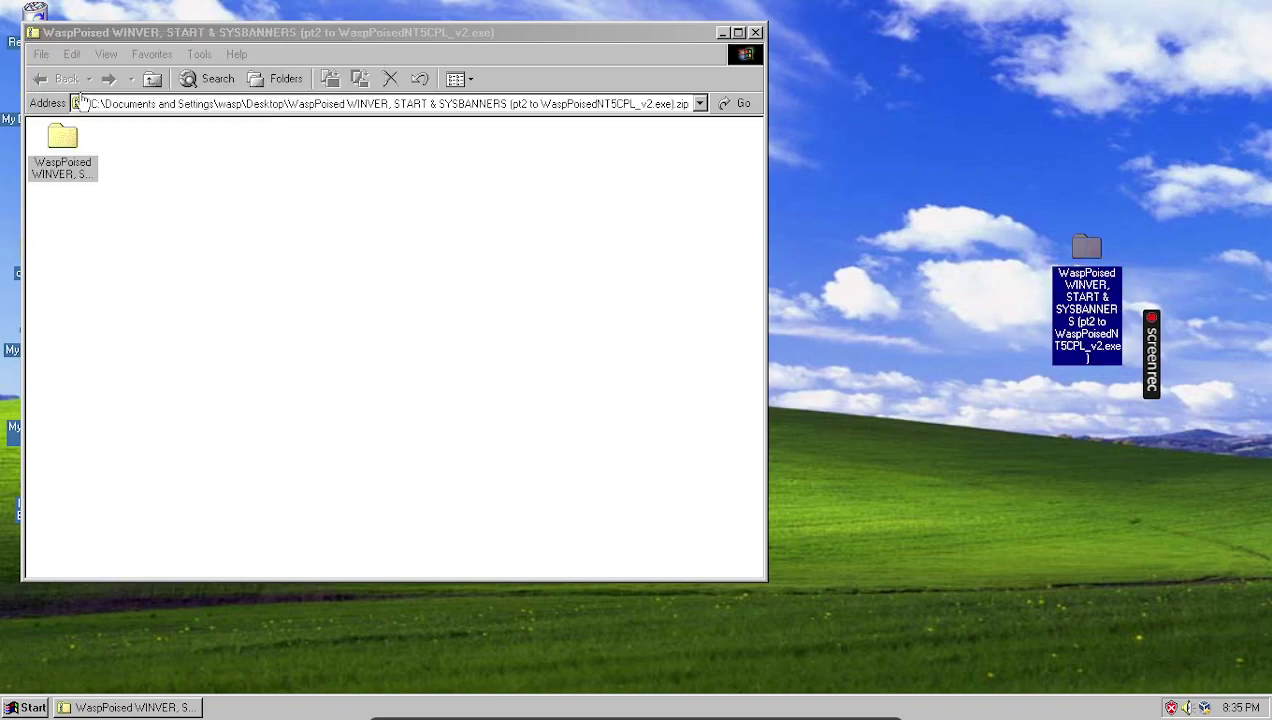
Extract all files from the WaspPoised zip with the wizard, dismissing the path error.
left_click(110, 32)
left_click(68, 56)
mouse_move(28, 56)
left_click(68, 113)
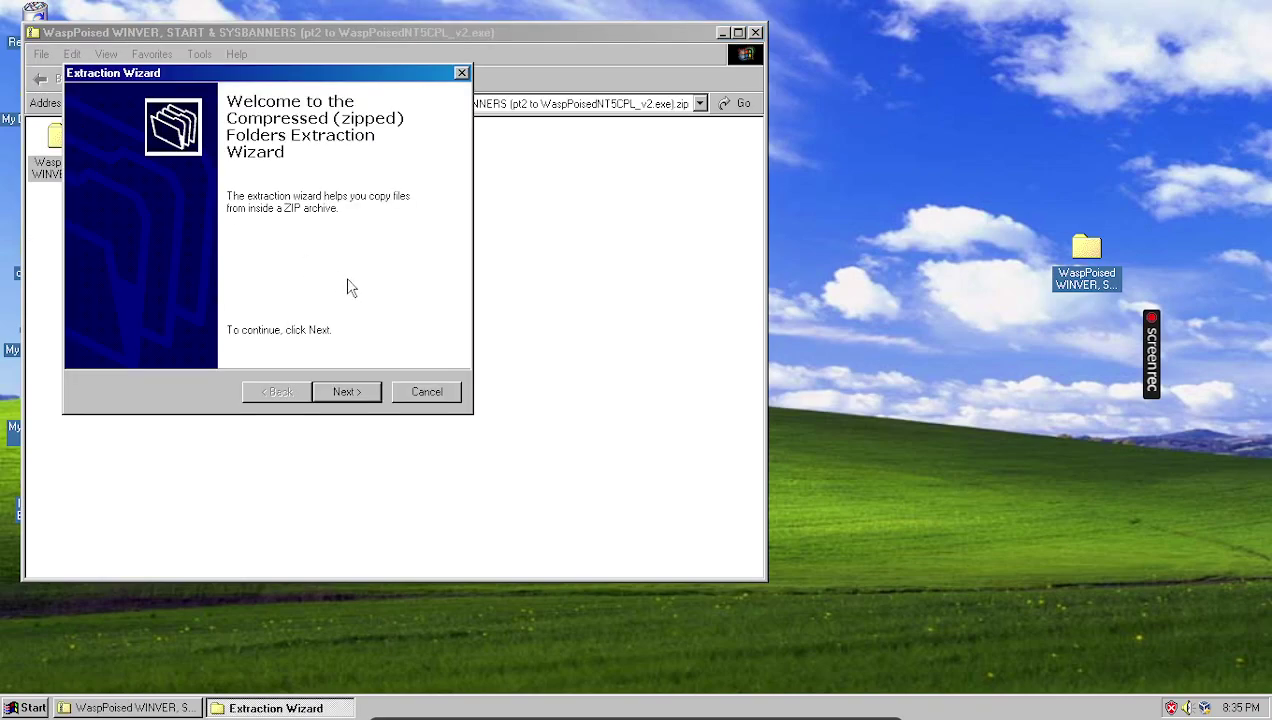
left_click(346, 391)
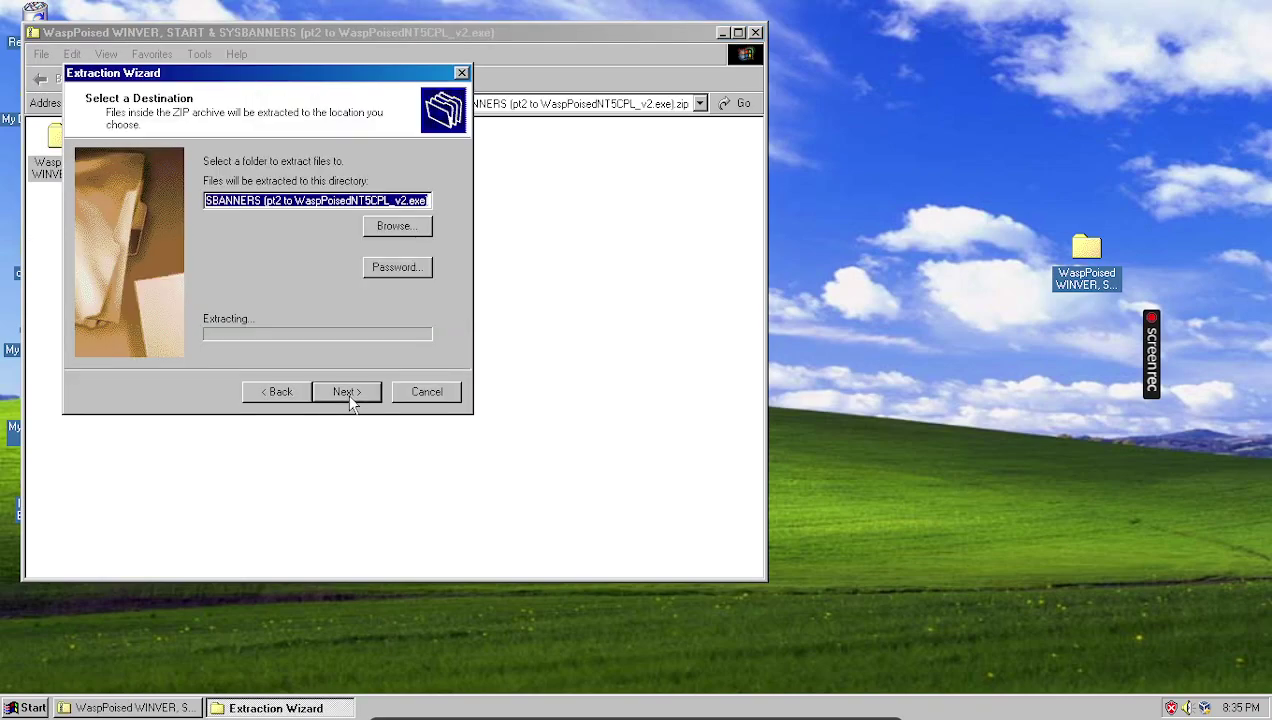
left_click(347, 393)
left_click(638, 399)
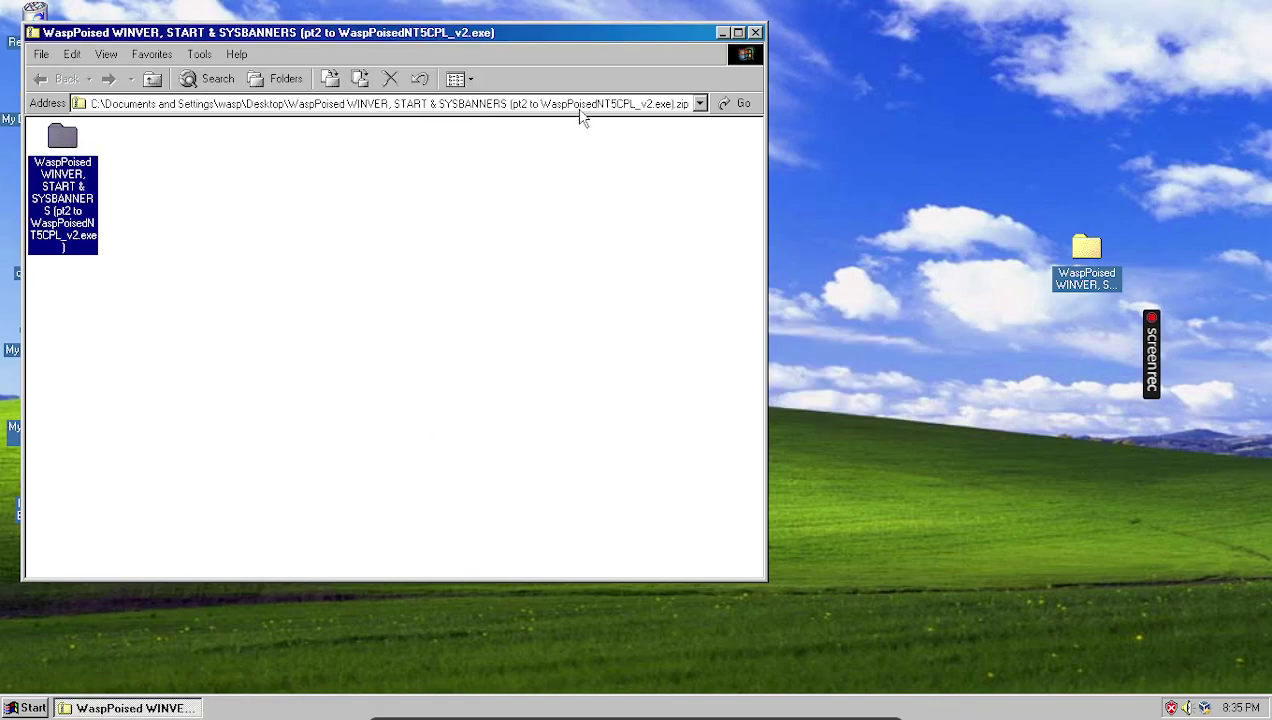
Close the zip window, open the extracted folder, and read the ReadMe notes.
left_click_drag(660, 35, 1040, 113)
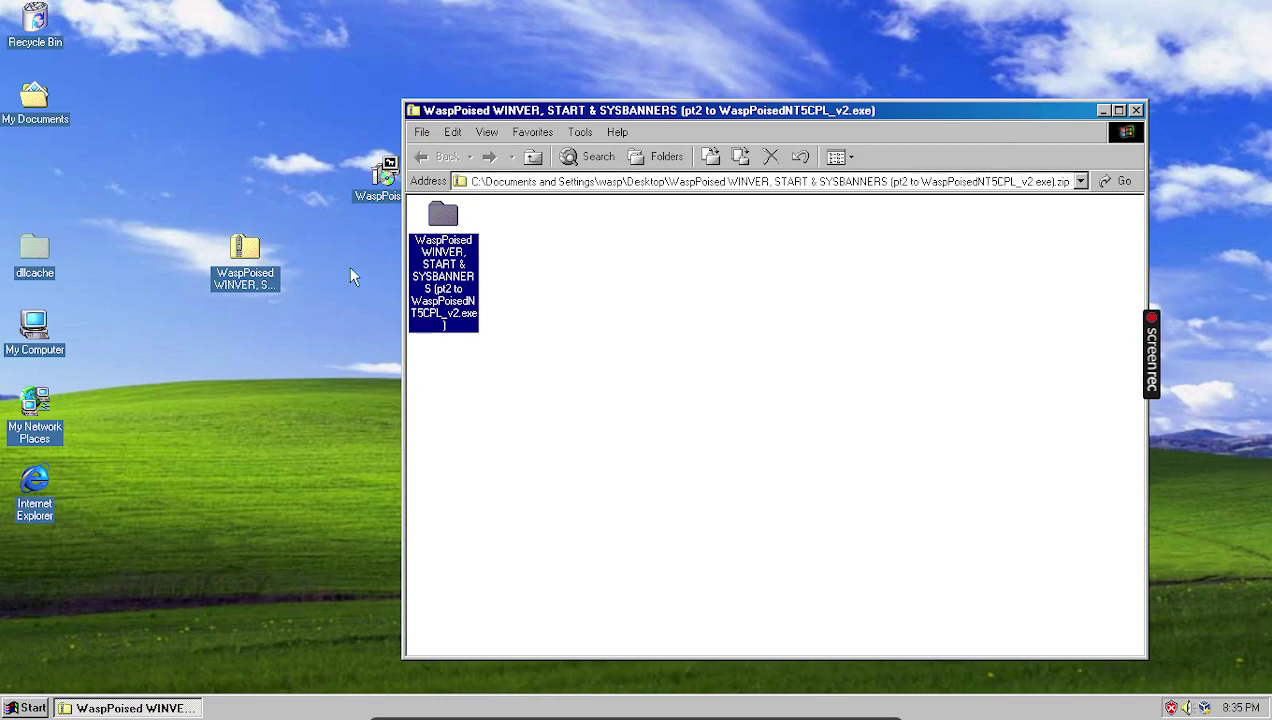
left_click(1136, 111)
double_click(1085, 280)
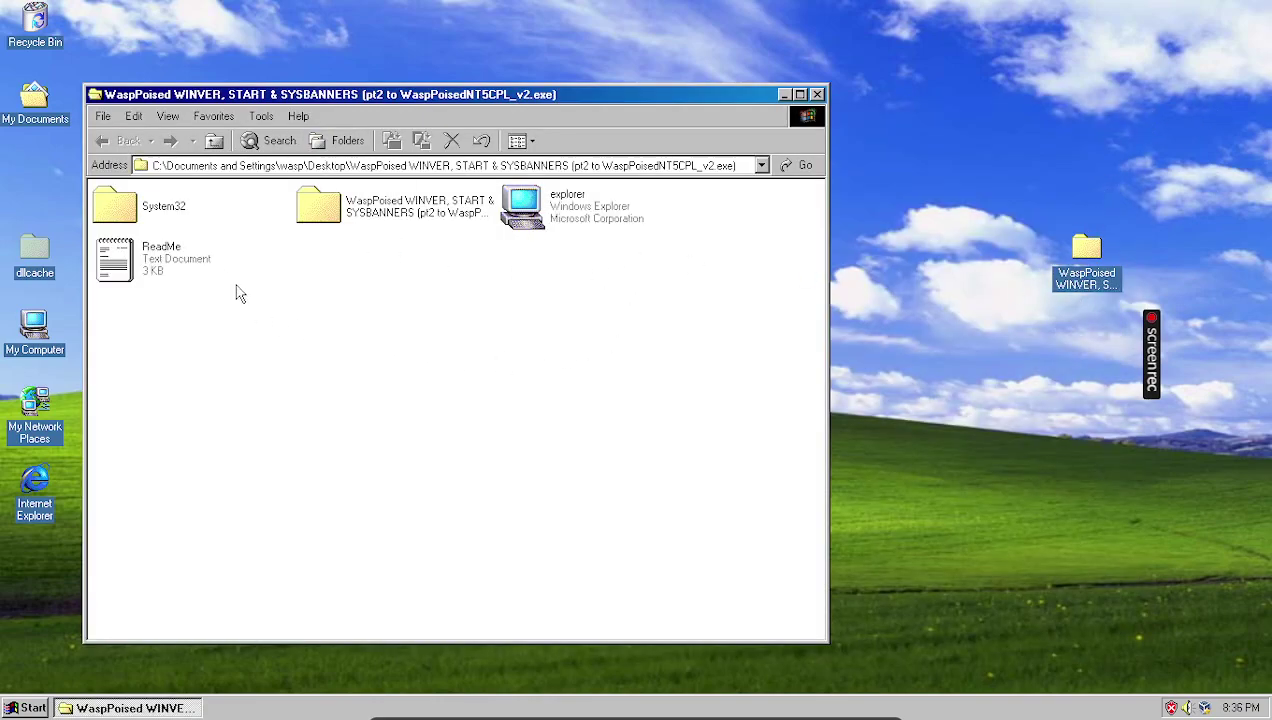
left_click(155, 248)
left_click(160, 258)
double_click(120, 261)
scroll(376, 445, "down", 2)
scroll(376, 445, "up", 2)
left_click(1065, 136)
Open the nested WaspPoised subfolder and shift its window right.
left_click_drag(343, 103, 517, 104)
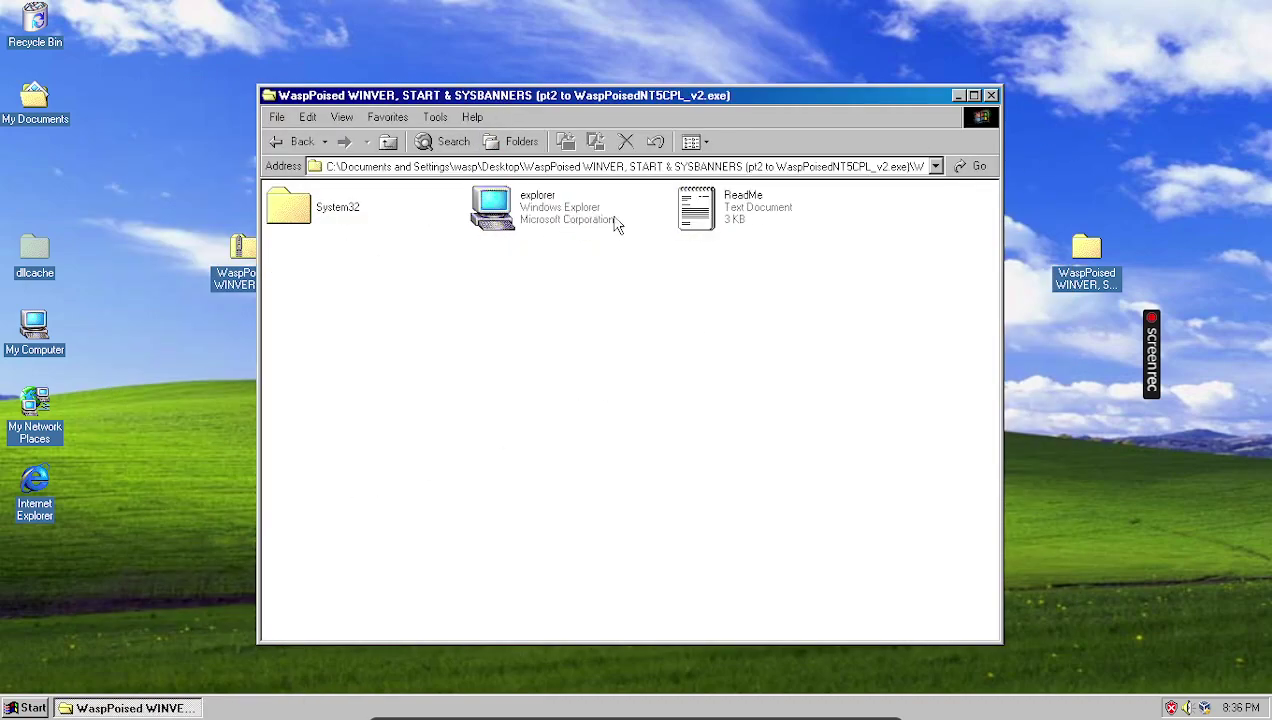
left_click(296, 142)
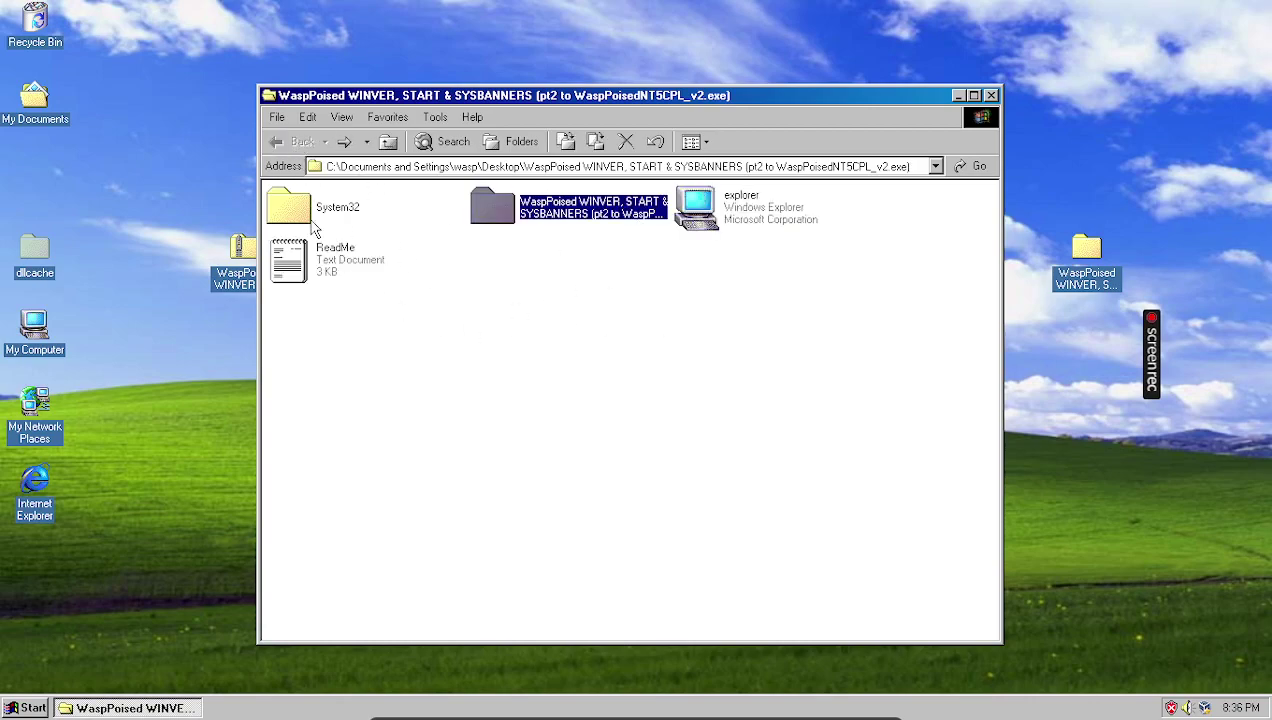
double_click(585, 213)
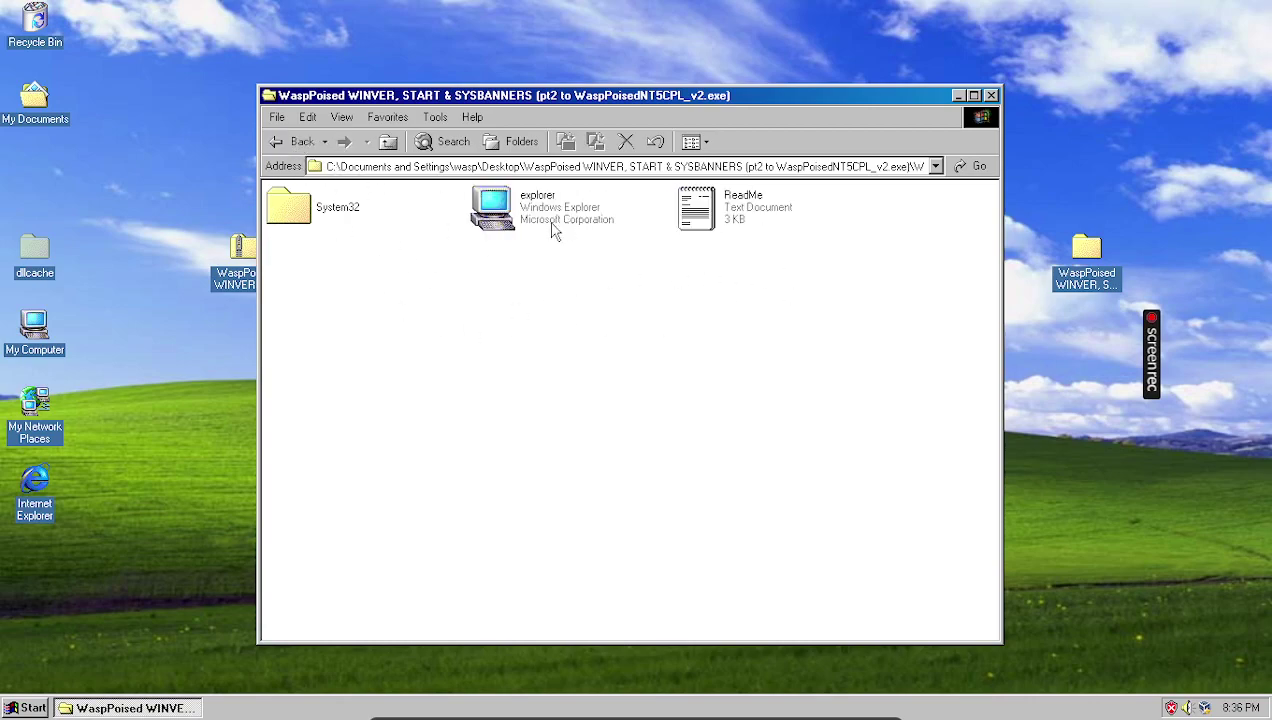
left_click_drag(552, 100, 791, 108)
Open Local Disk (C:) from My Computer and arrange it beside the WaspPoised window.
left_click(30, 707)
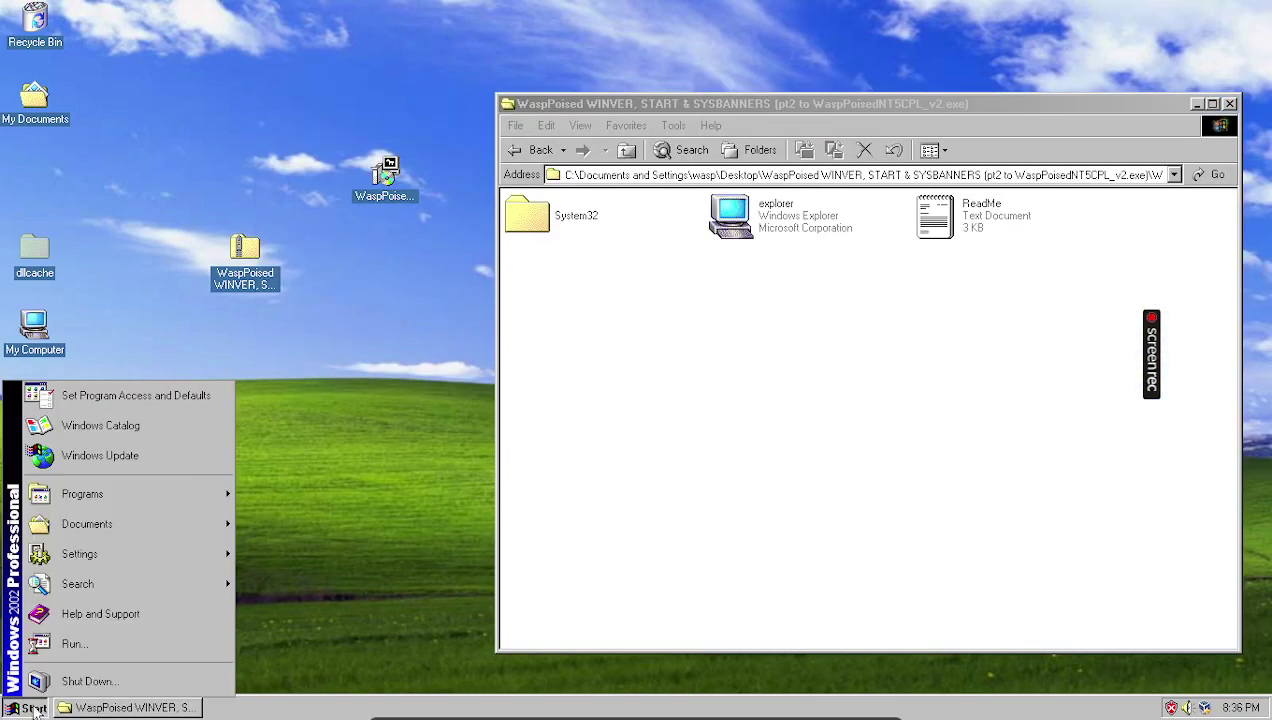
mouse_move(129, 497)
left_click(140, 222)
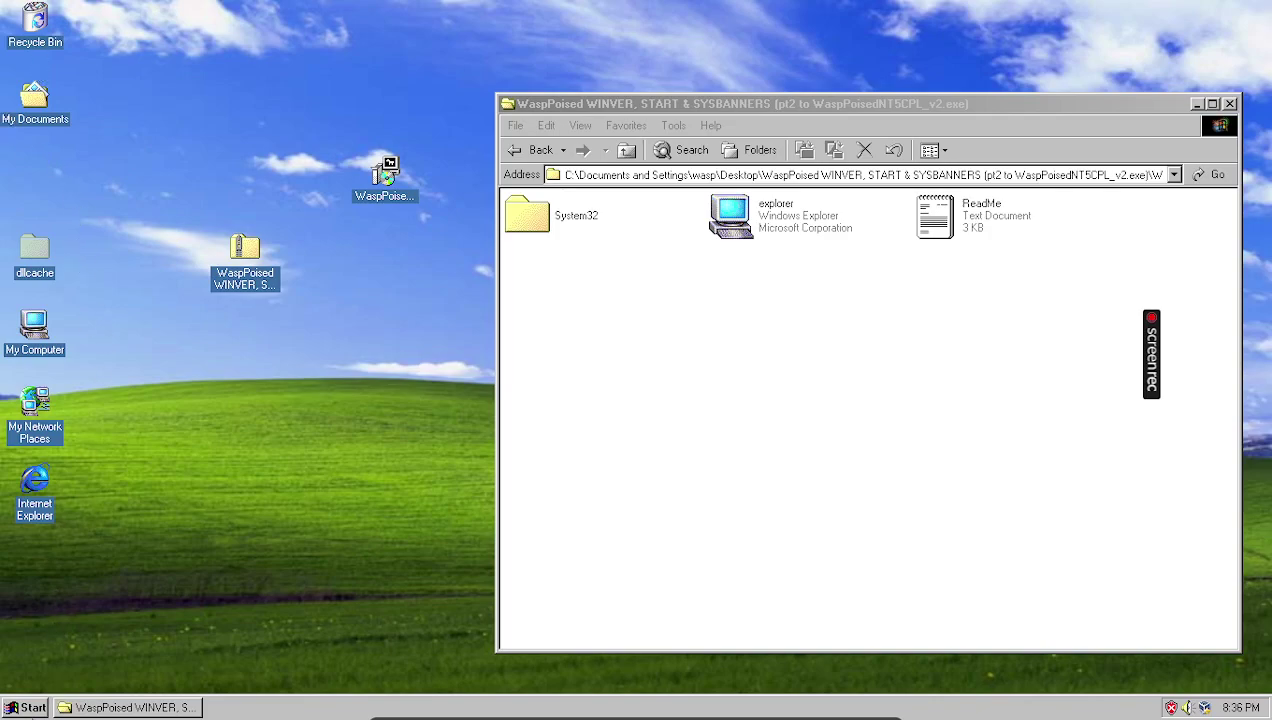
left_click(30, 707)
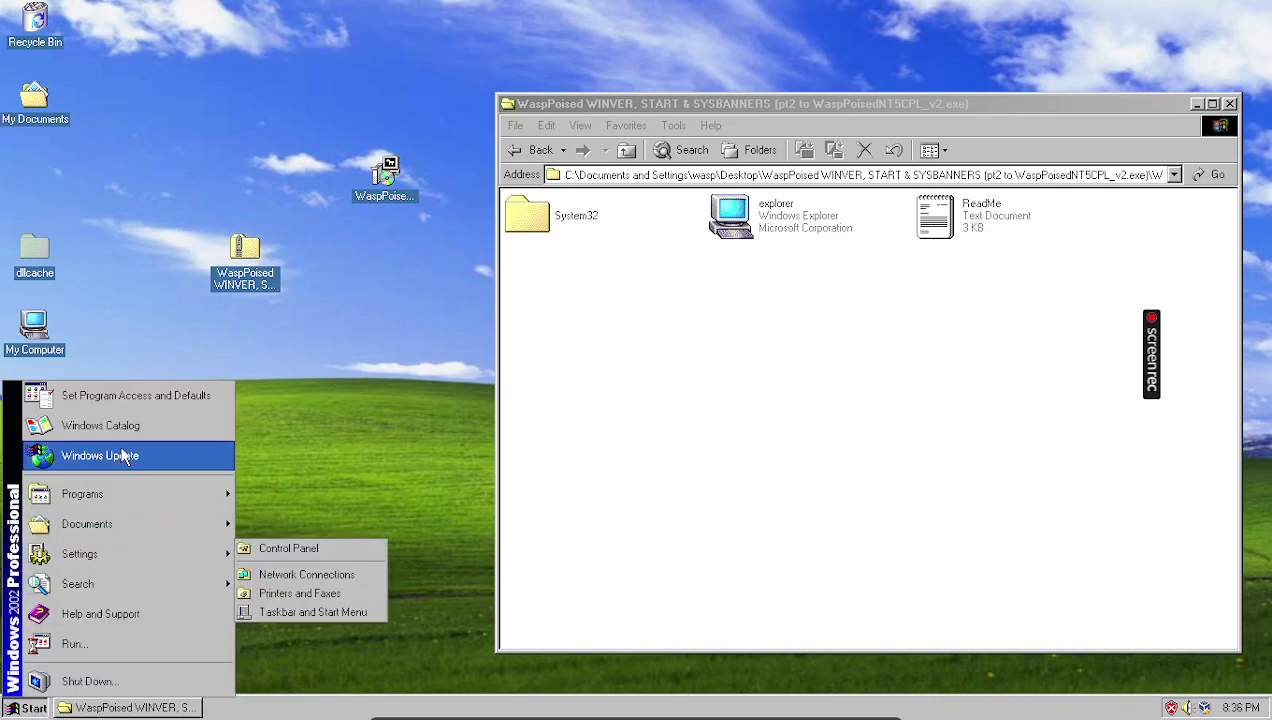
left_click(28, 325)
double_click(30, 325)
double_click(250, 365)
left_click_drag(400, 138, 294, 62)
left_click_drag(928, 110, 1091, 134)
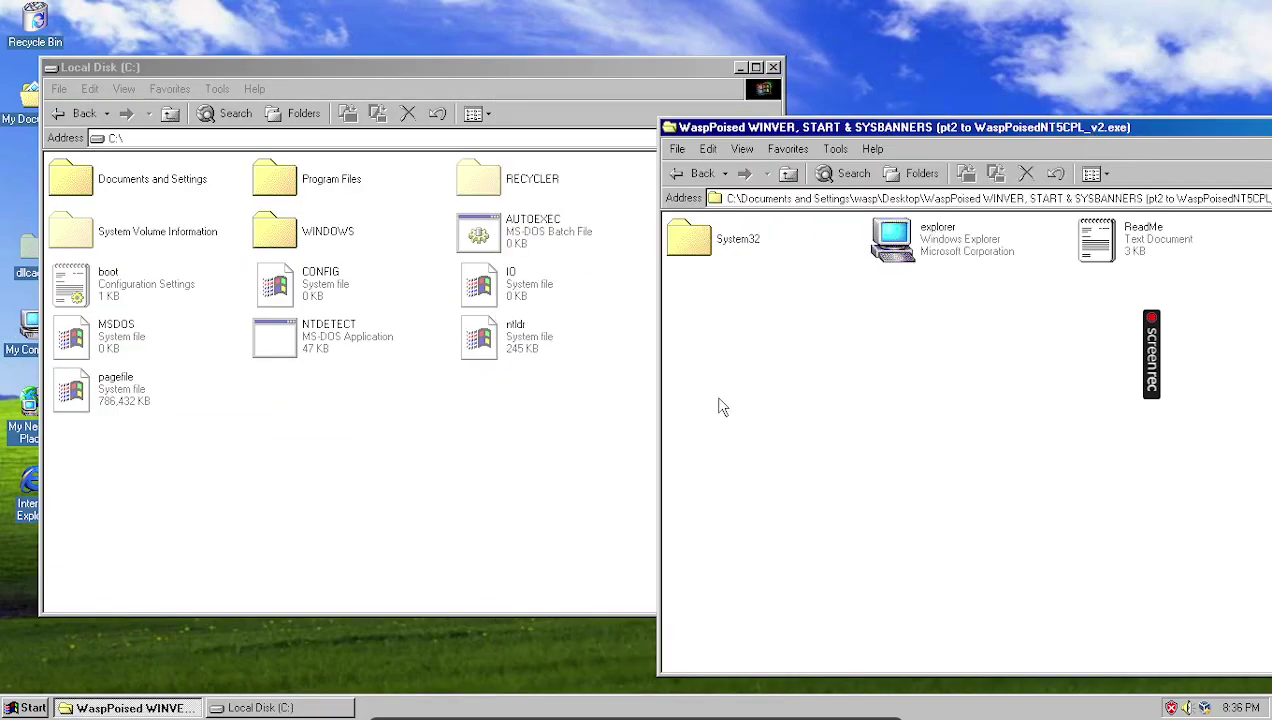
left_click(563, 366)
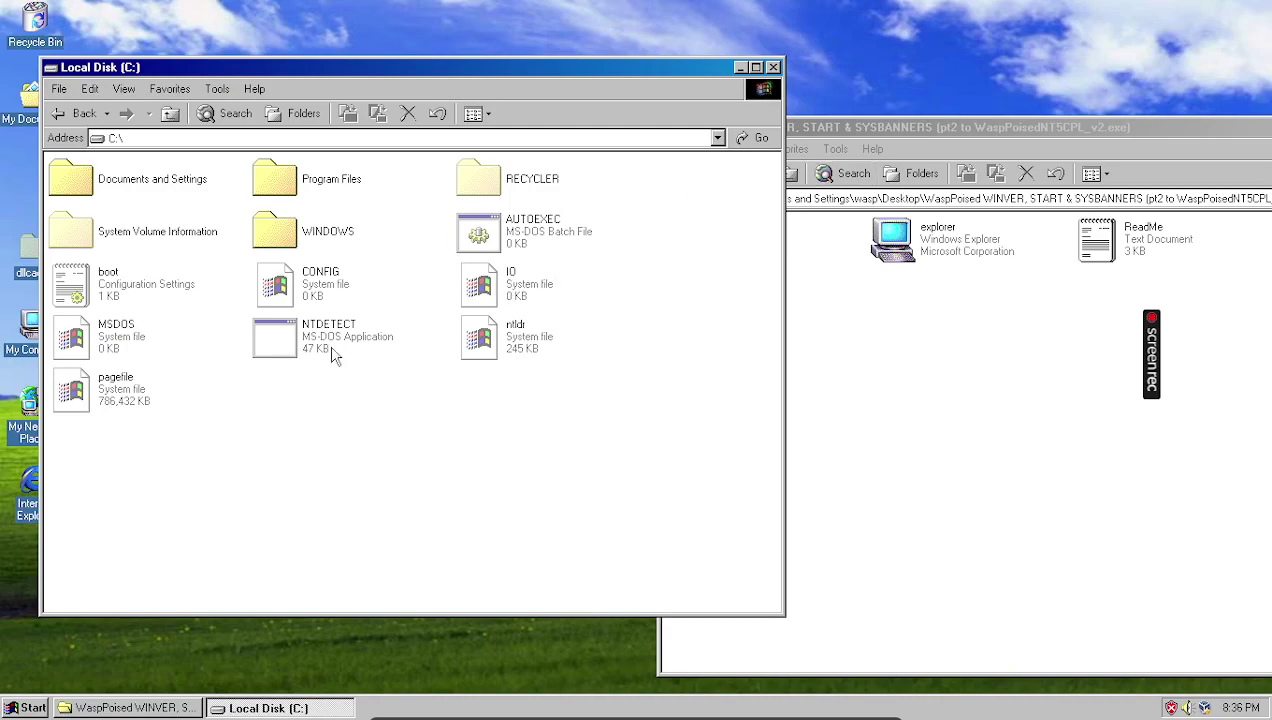
In C:\WINDOWS, move the original explorer to the desktop and drop in the patched explorer.
left_click(325, 240)
double_click(325, 240)
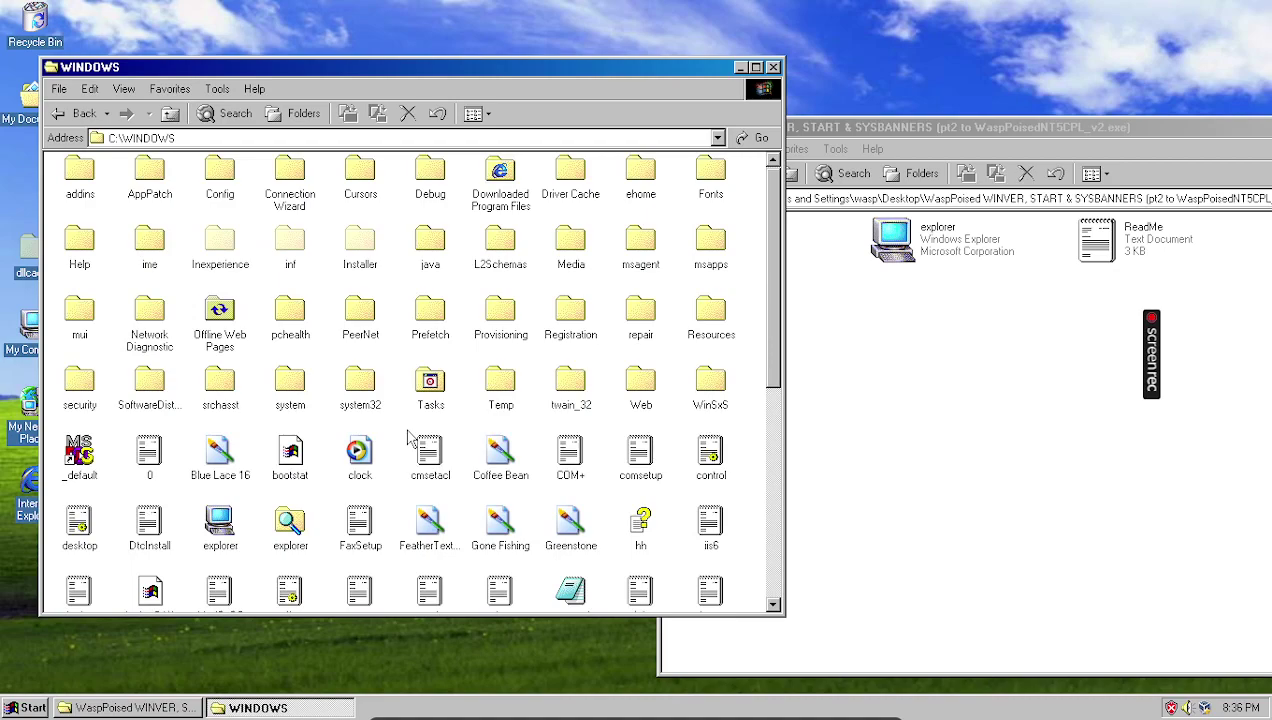
scroll(408, 437, "down", 2)
scroll(408, 437, "up", 1)
left_click(216, 422)
left_click_drag(213, 425, 315, 20)
left_click_drag(935, 255, 225, 465)
left_click(258, 440)
Open the patched System32 folder and C:\WINDOWS\system32 side by side.
scroll(480, 520, "up", 1)
left_click(1050, 269)
double_click(732, 241)
left_click(318, 433)
double_click(356, 392)
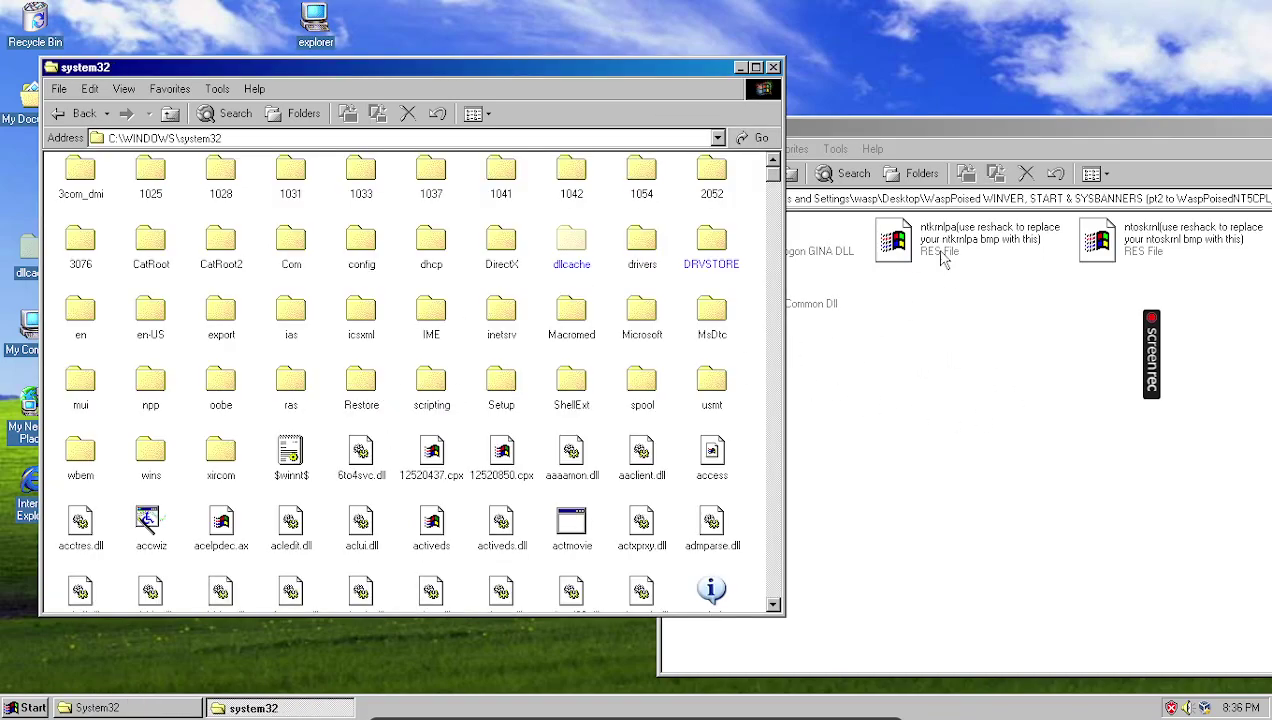
left_click_drag(775, 178, 768, 520)
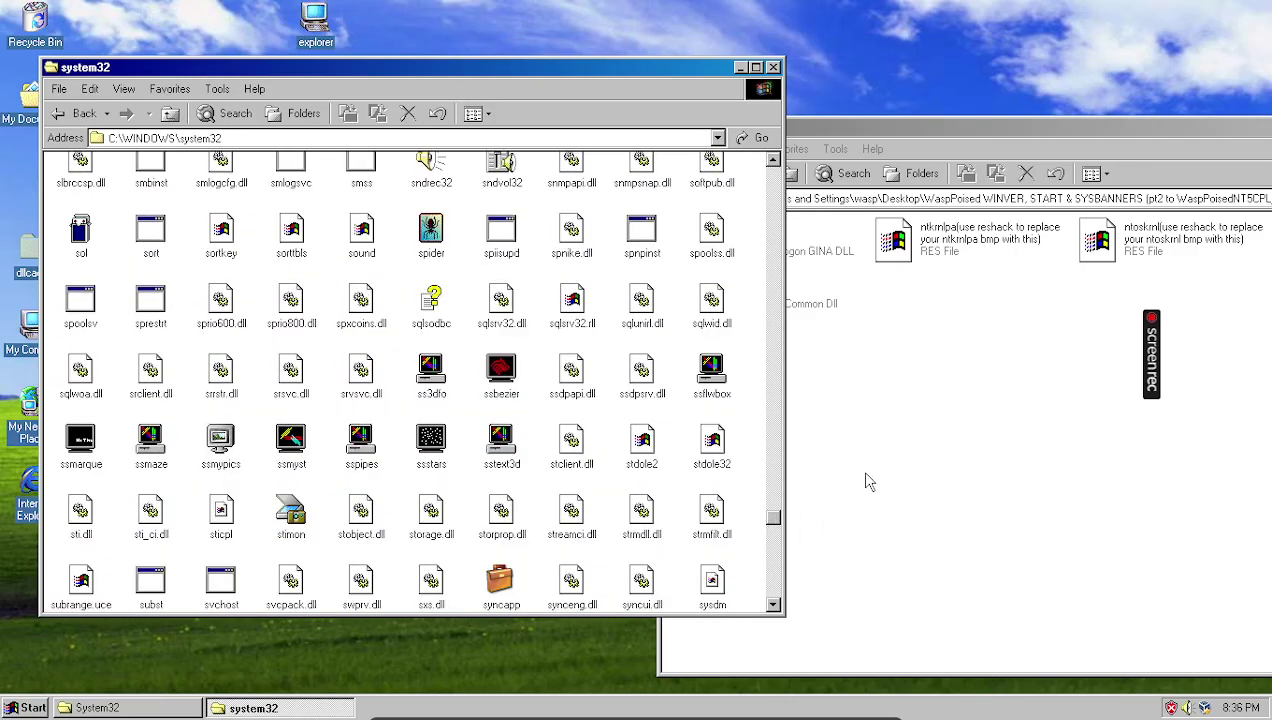
left_click(806, 290)
left_click(546, 490)
Move the original msgina.dll from system32 out to the desktop.
scroll(520, 505, "down", 10)
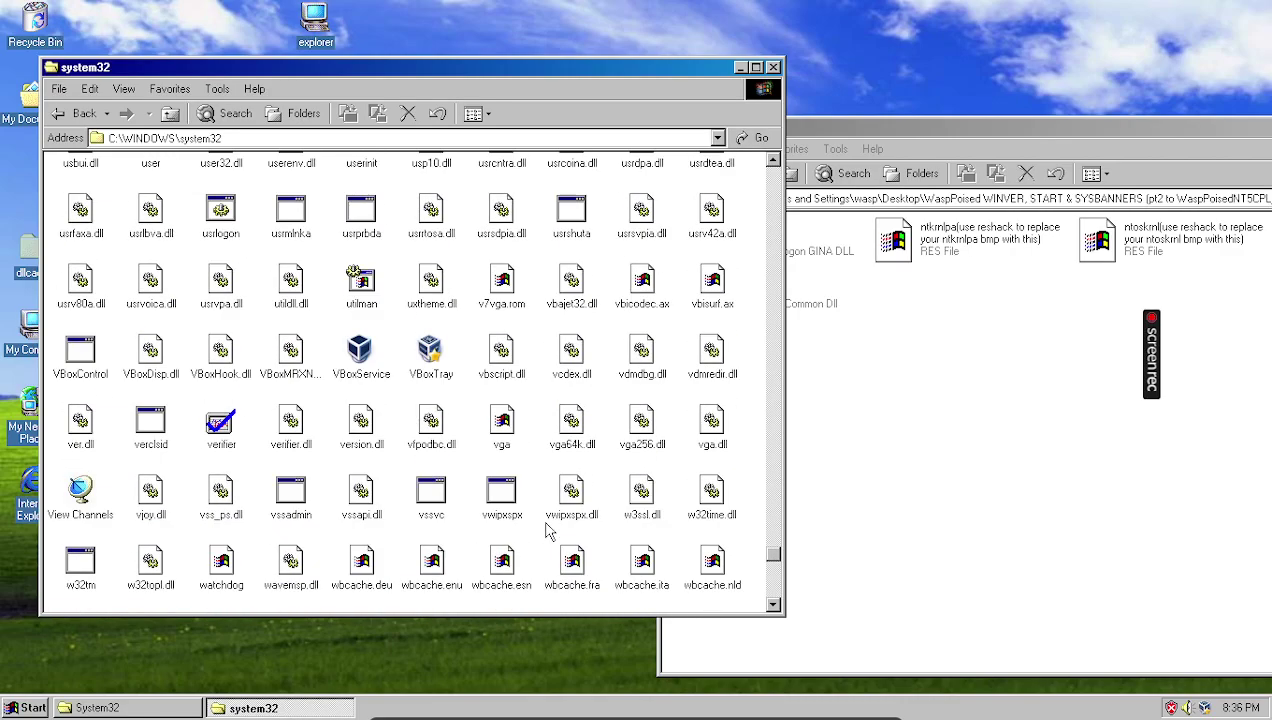
scroll(546, 531, "up", 10)
left_click(903, 367)
left_click(493, 530)
scroll(525, 525, "up", 10)
scroll(556, 540, "up", 3)
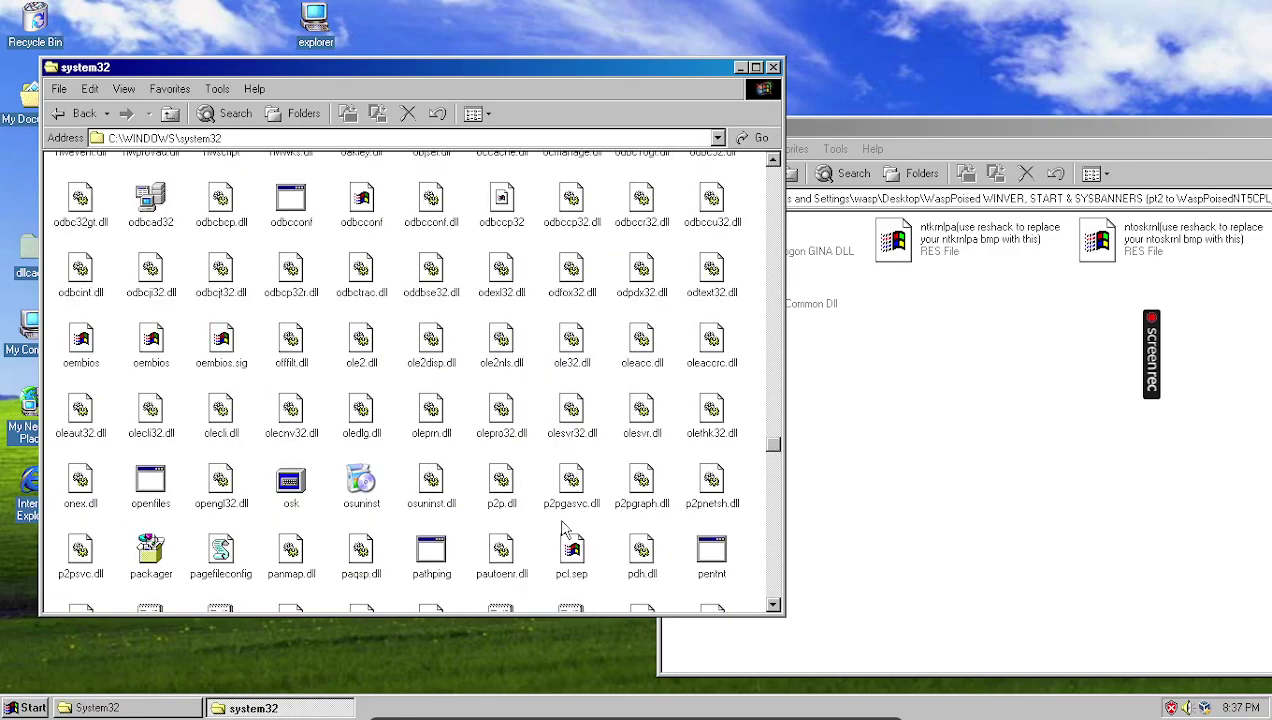
scroll(565, 525, "up", 15)
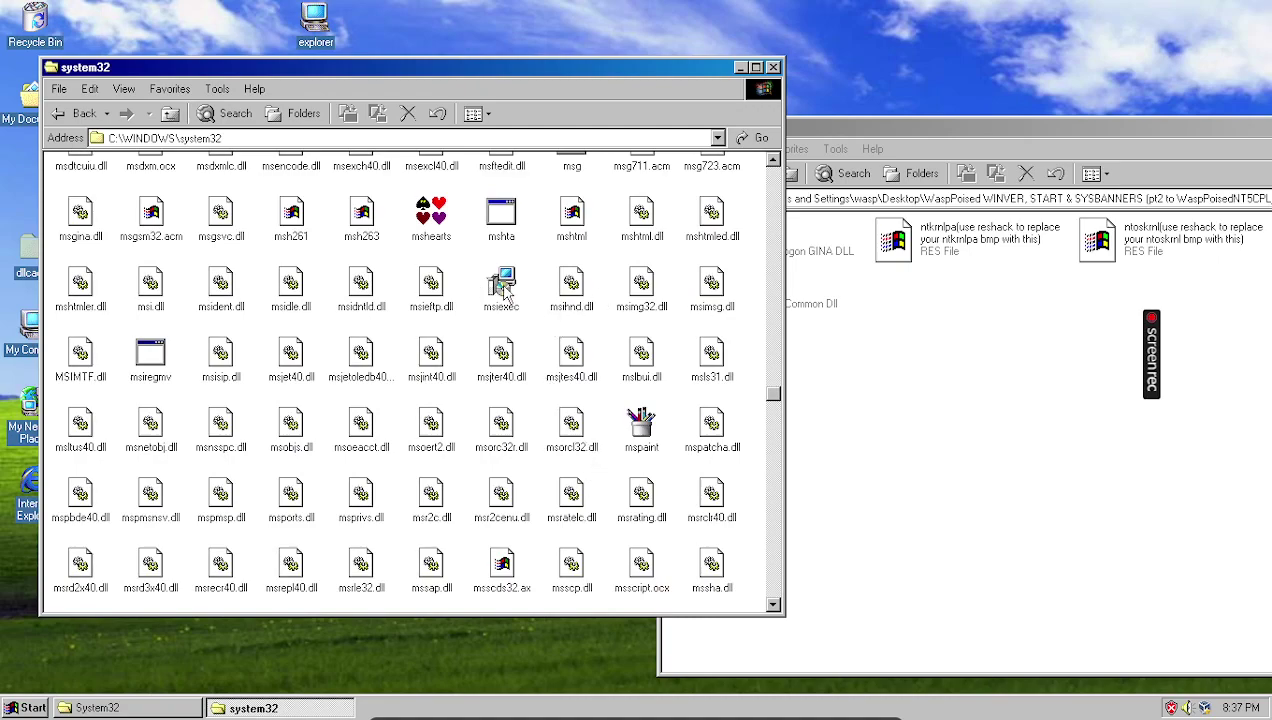
left_click_drag(80, 218, 385, 25)
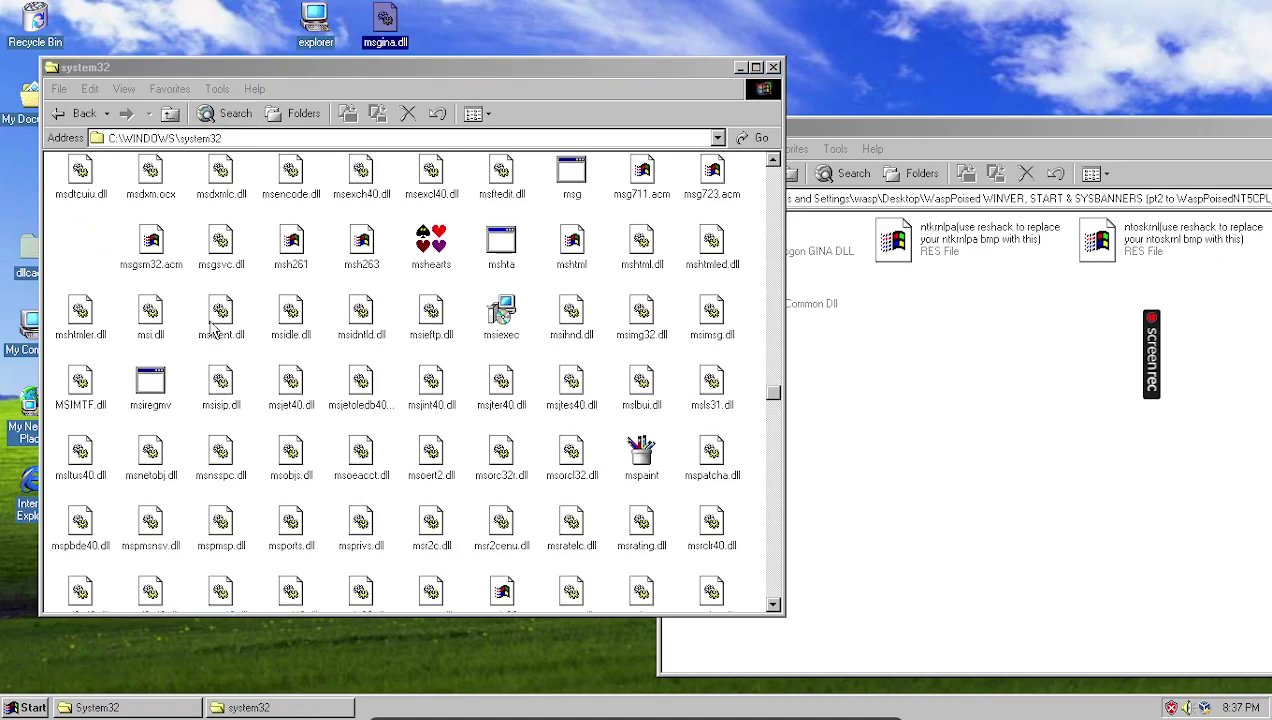
Drag the patched msgina.dll into C:\WINDOWS\system32.
left_click(840, 349)
left_click(752, 252)
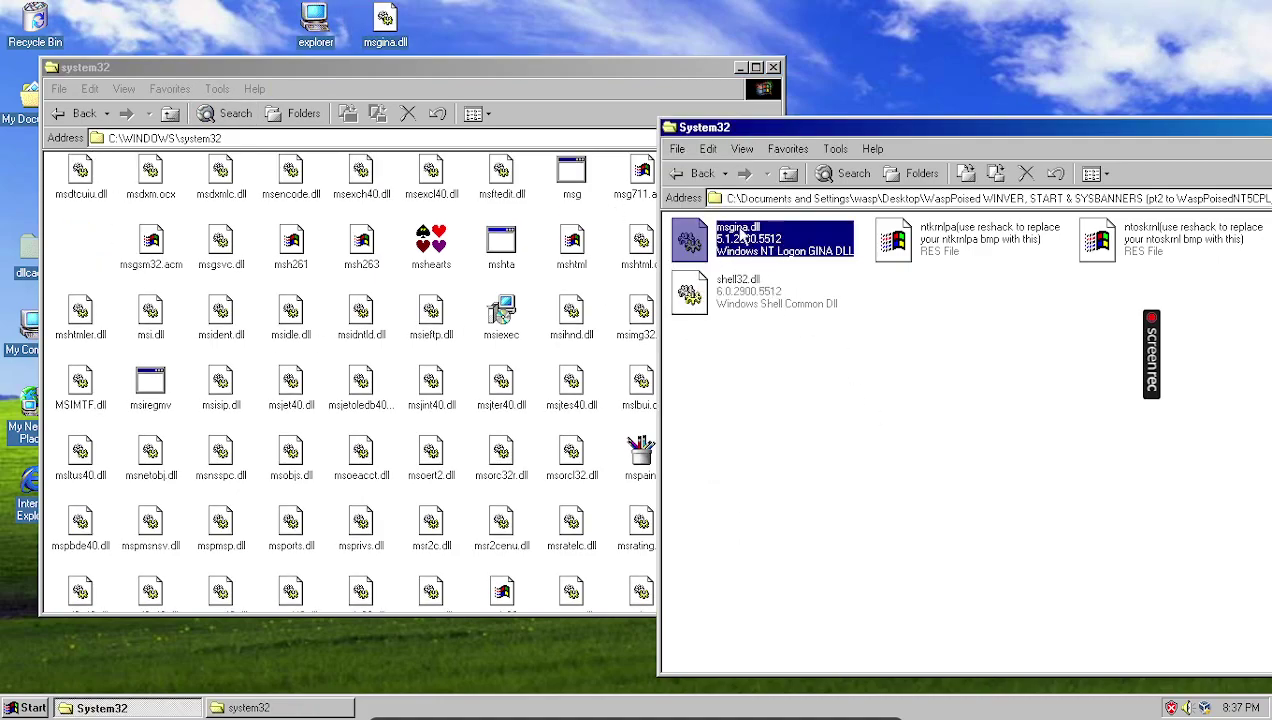
left_click_drag(742, 235, 100, 244)
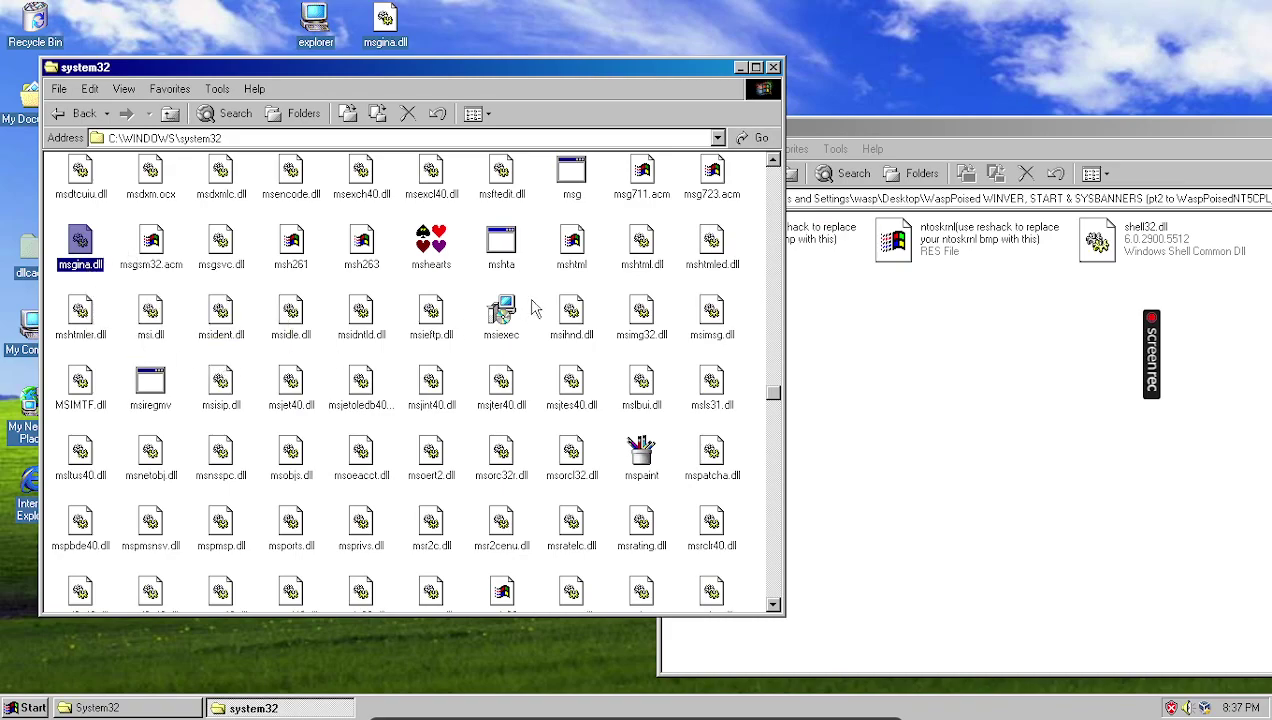
left_click(848, 326)
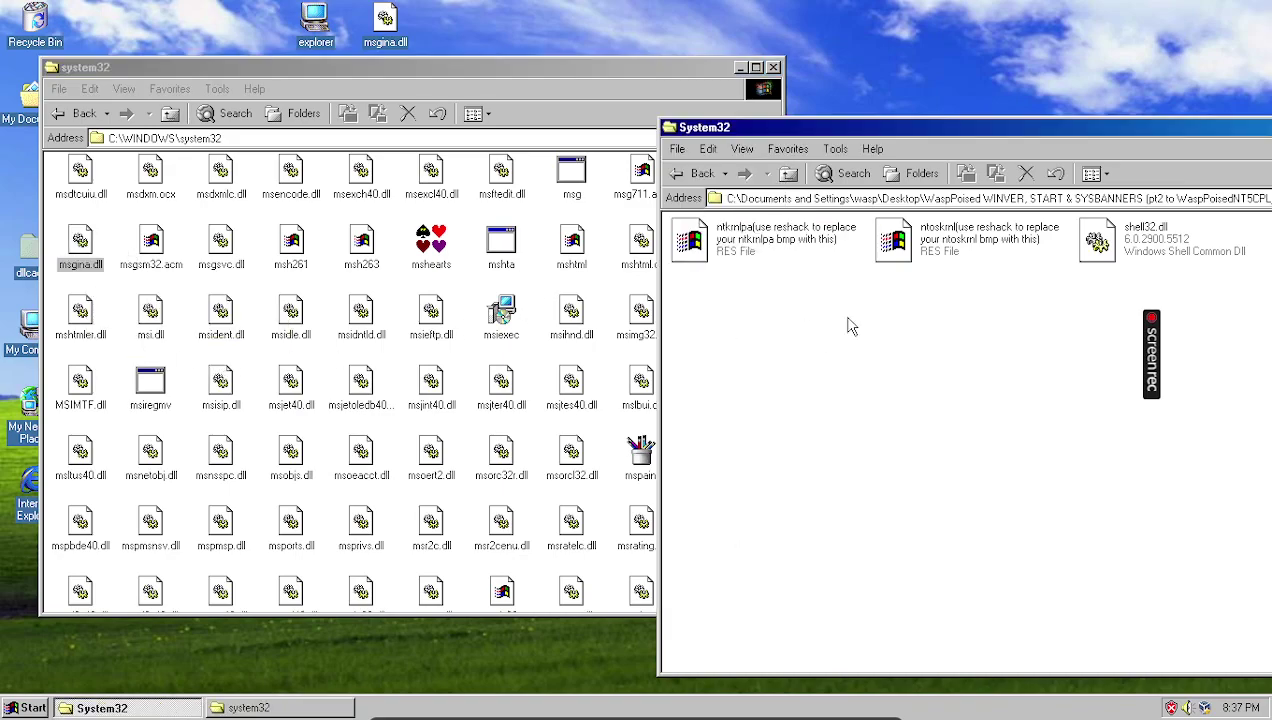
left_click(307, 422)
scroll(340, 435, "up", 10)
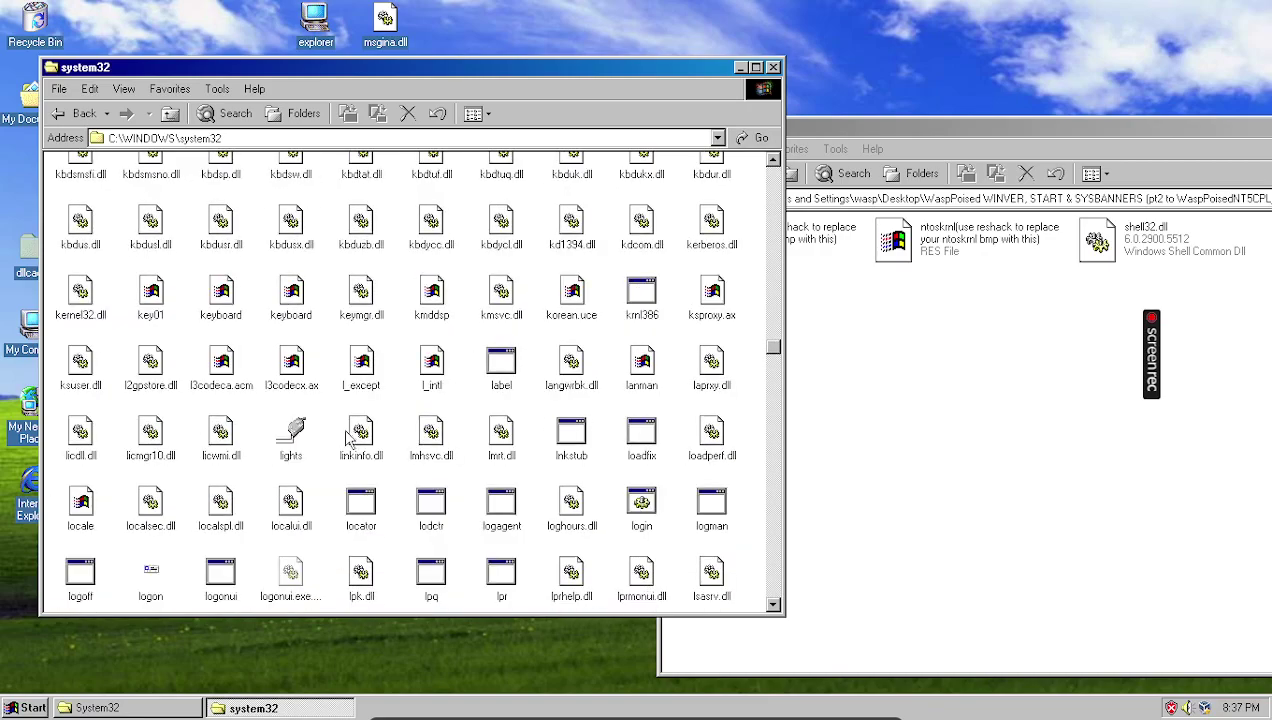
scroll(350, 450, "up", 15)
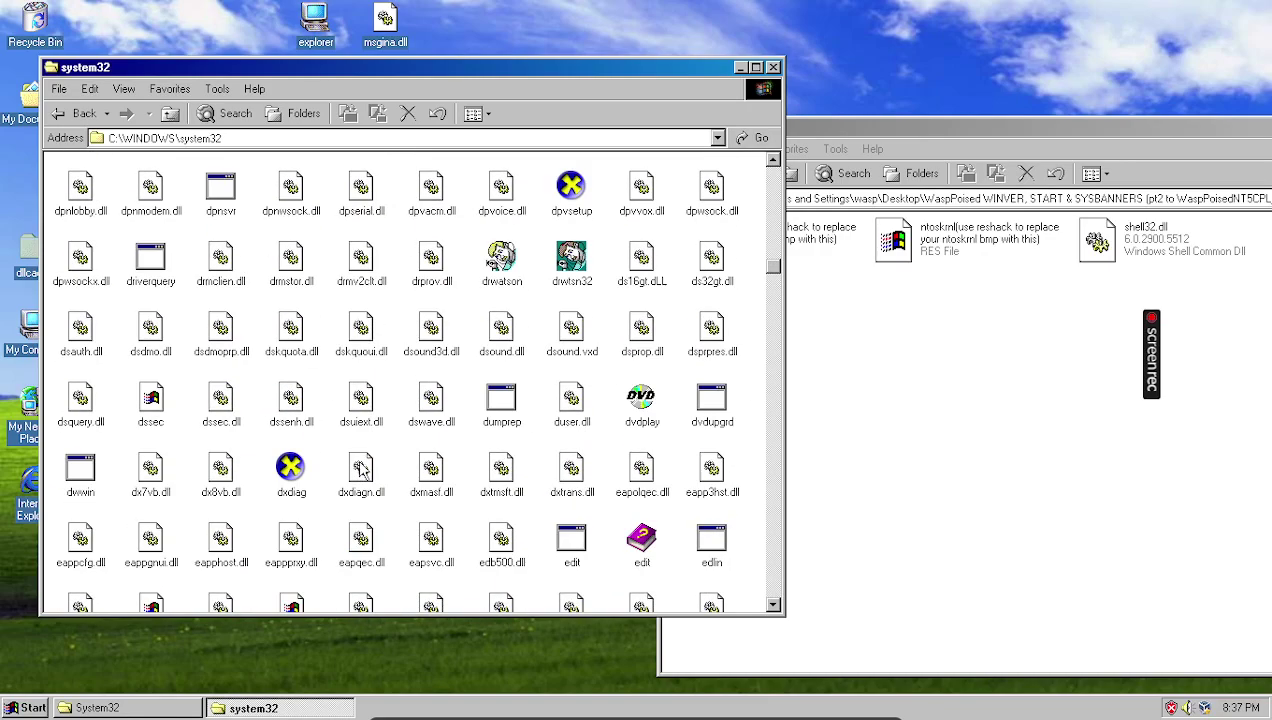
scroll(362, 470, "down", 5)
Move the original shell32.dll out of system32 onto the desktop.
left_click_drag(777, 298, 765, 506)
scroll(603, 460, "down", 5)
scroll(700, 475, "up", 5)
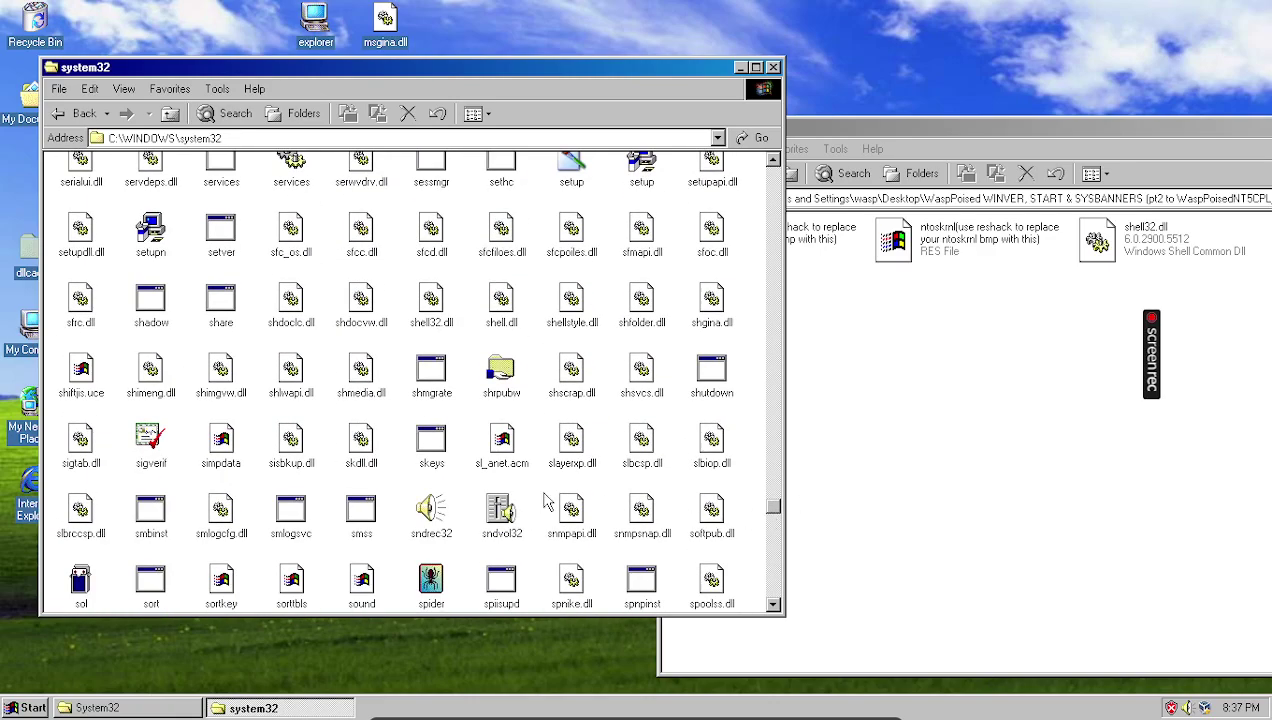
right_click(474, 470)
left_click(389, 477)
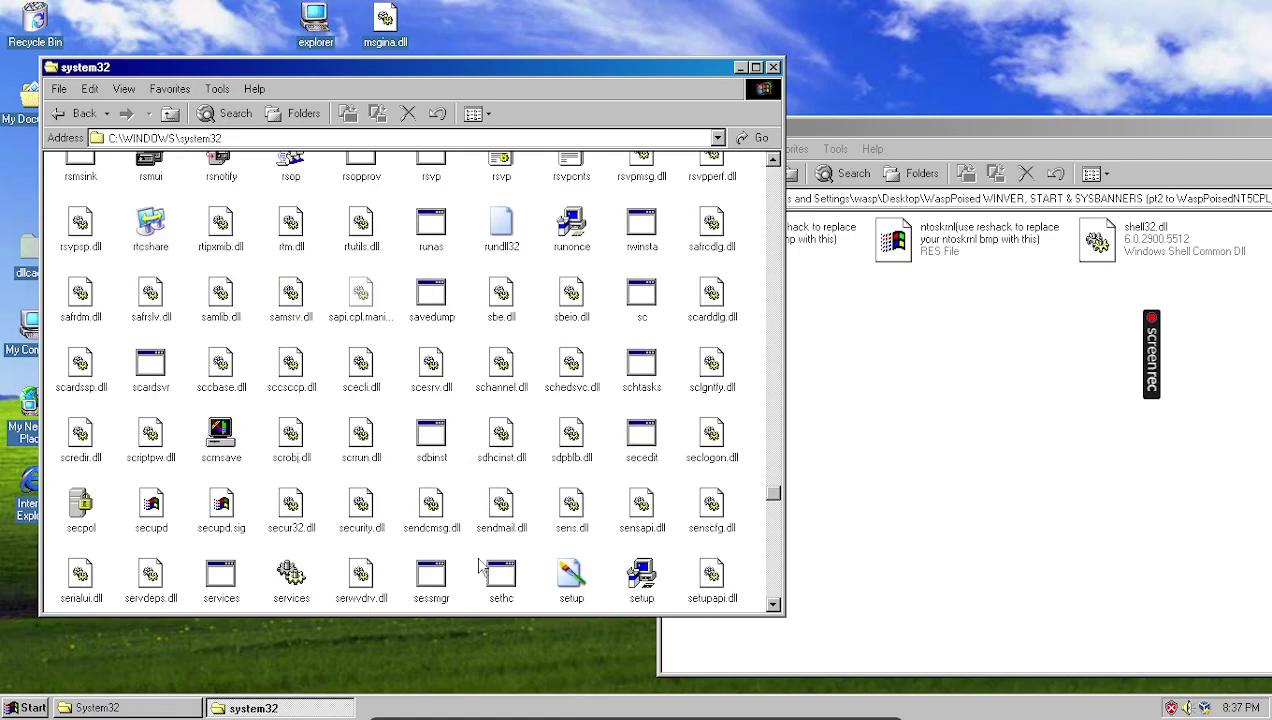
scroll(465, 565, "down", 1)
left_click(431, 510)
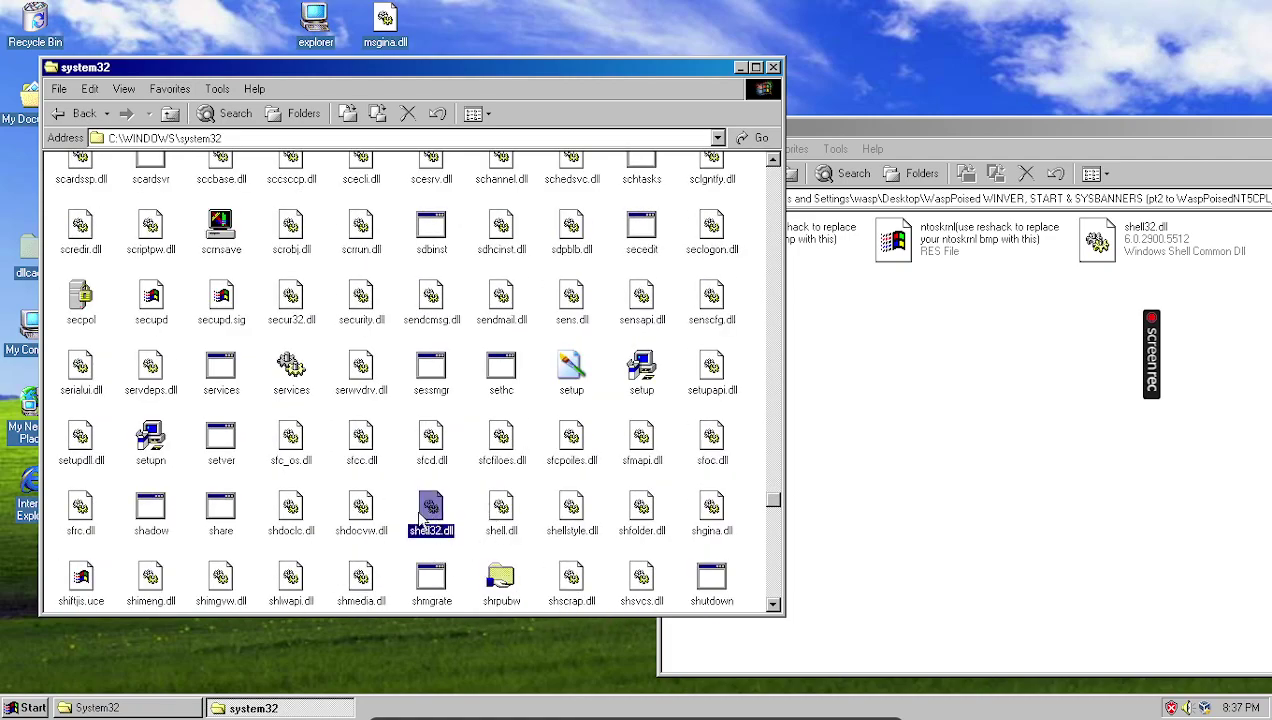
left_click_drag(426, 516, 465, 10)
Drop the patched shell32.dll into system32, close that folder, and centre the other window.
left_click_drag(1145, 252, 434, 513)
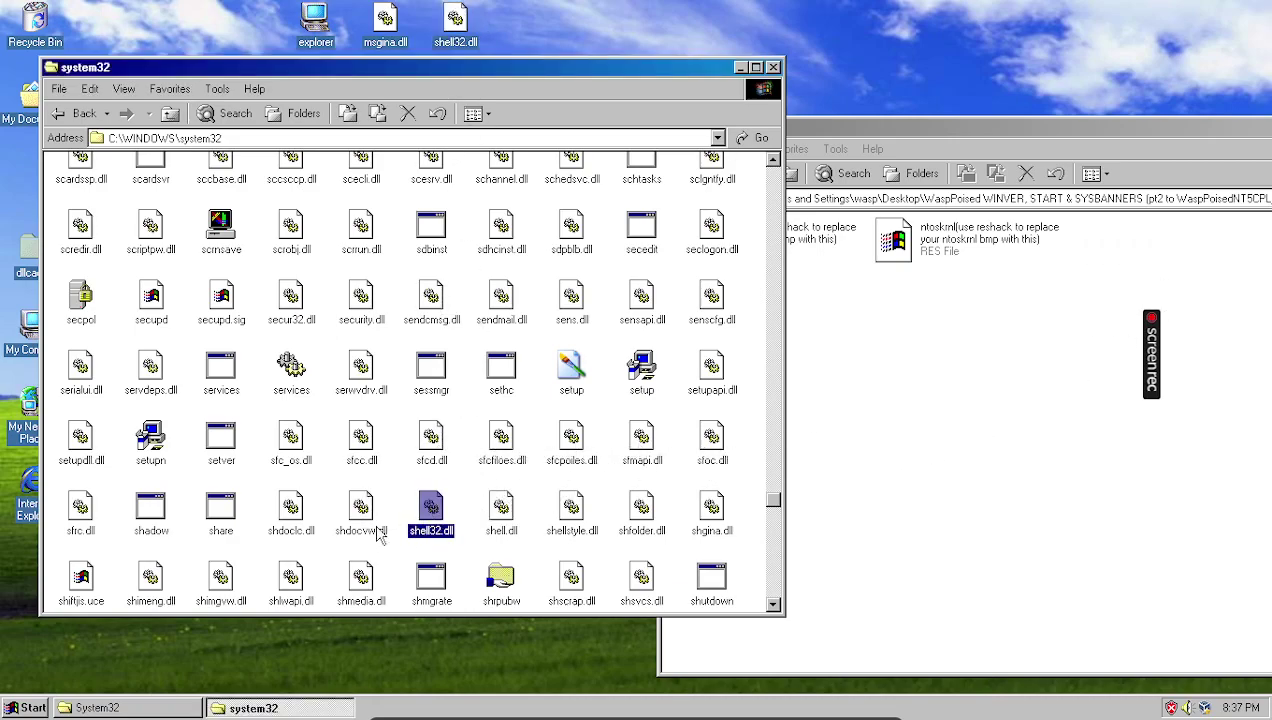
left_click(773, 67)
left_click_drag(838, 136, 475, 105)
Close the System32 window and run winver to show the version dialog.
left_click(1028, 97)
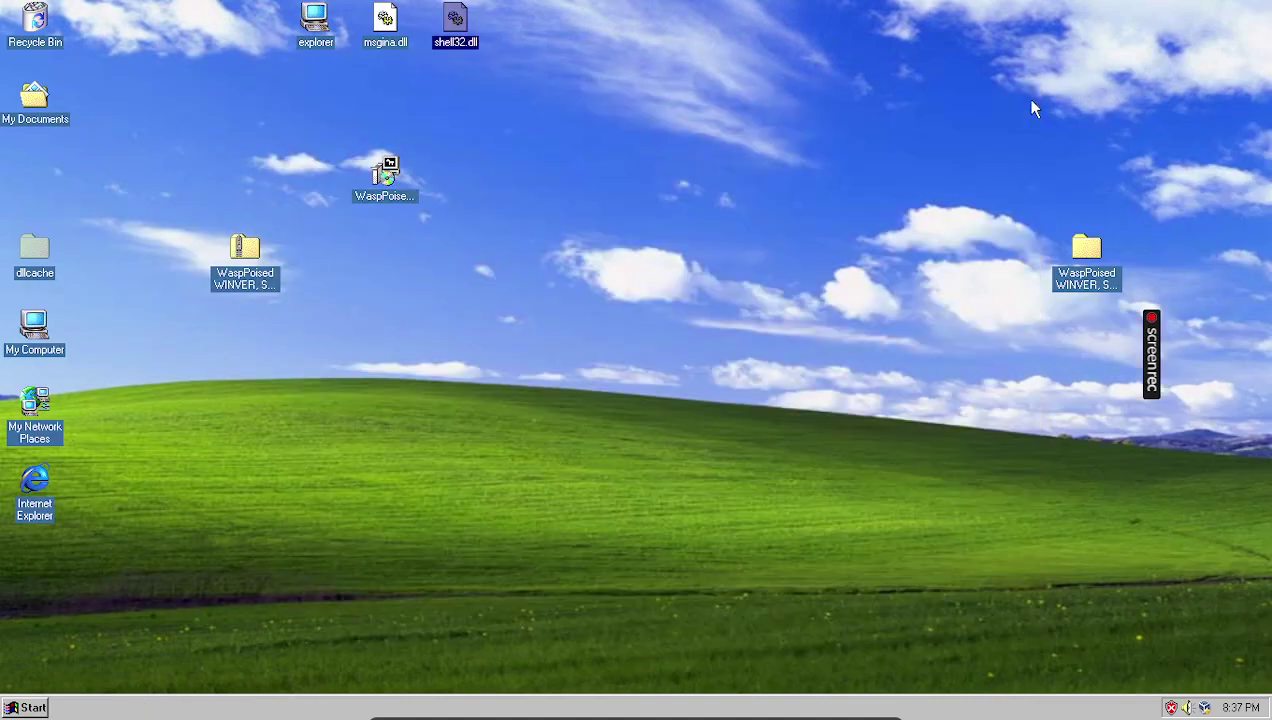
left_click(565, 530)
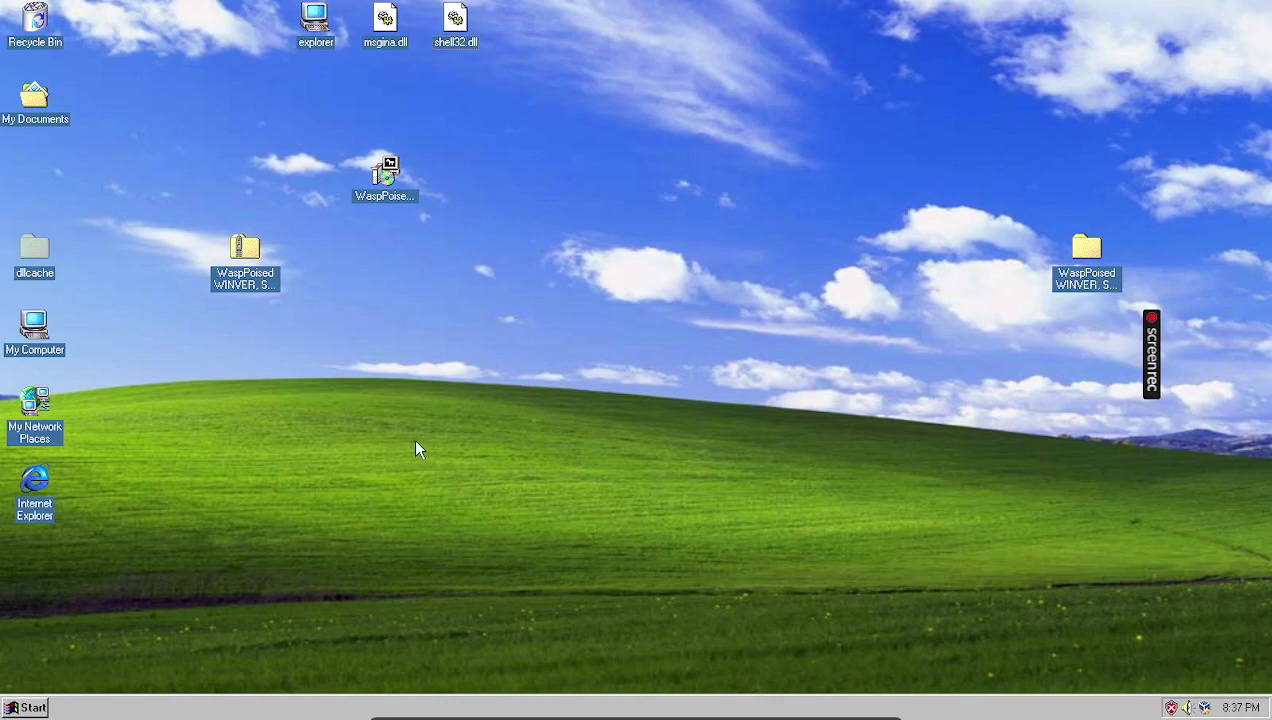
key("super+r")
type("w")
key("Down")
key("Return")
Dismiss the About Windows dialog and log off through Start > Shut Down.
left_click(374, 335)
key("super")
left_click(112, 682)
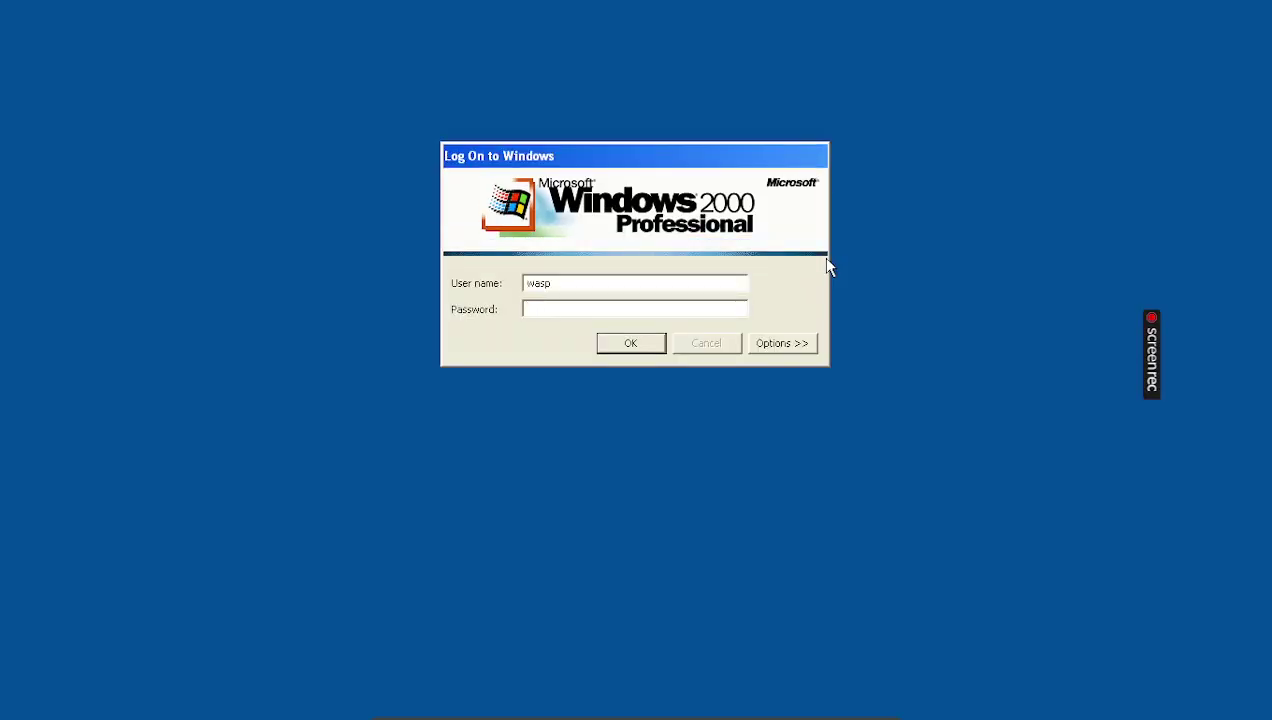
Log back on to Windows and open the Control Panel from the Start menu.
left_click(631, 343)
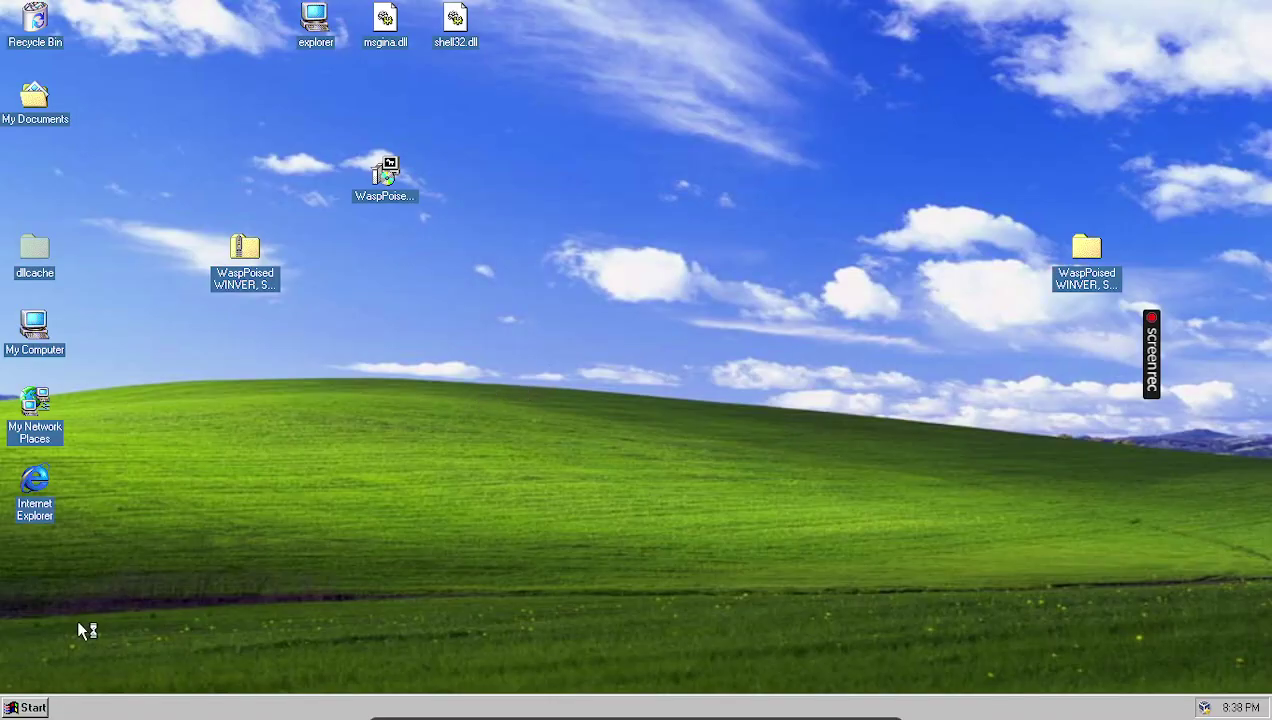
left_click(28, 707)
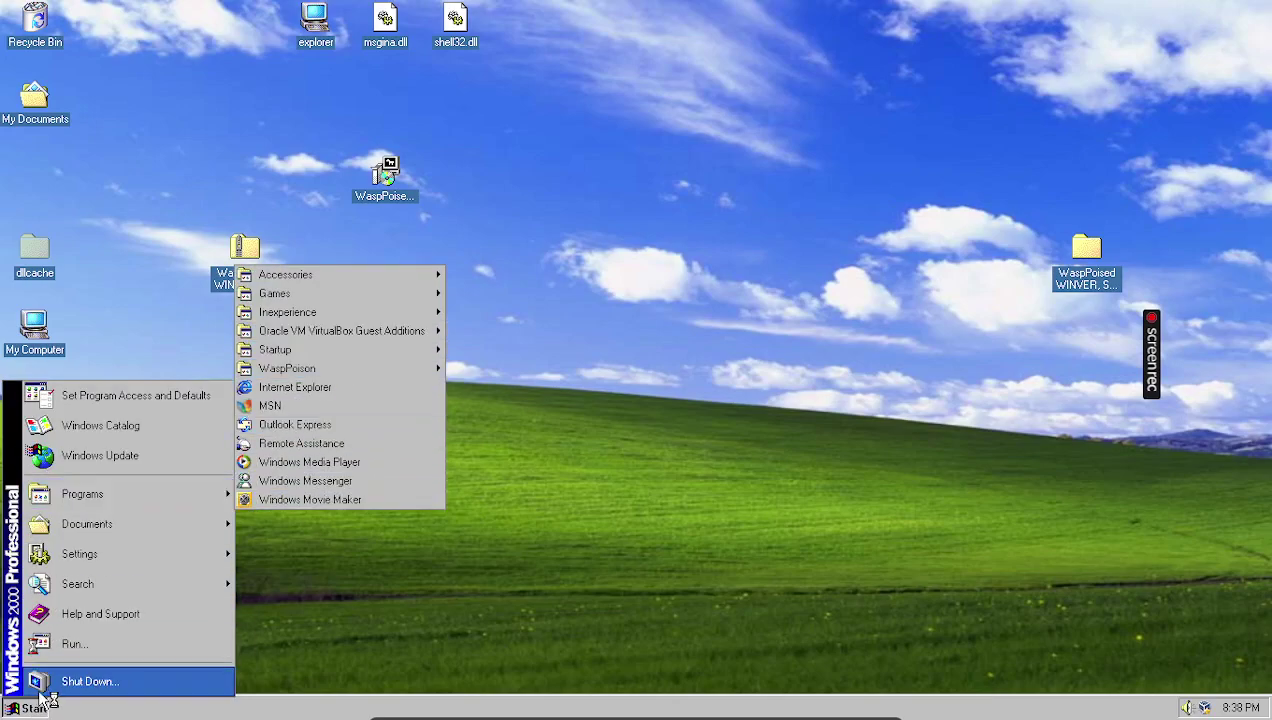
left_click(520, 370)
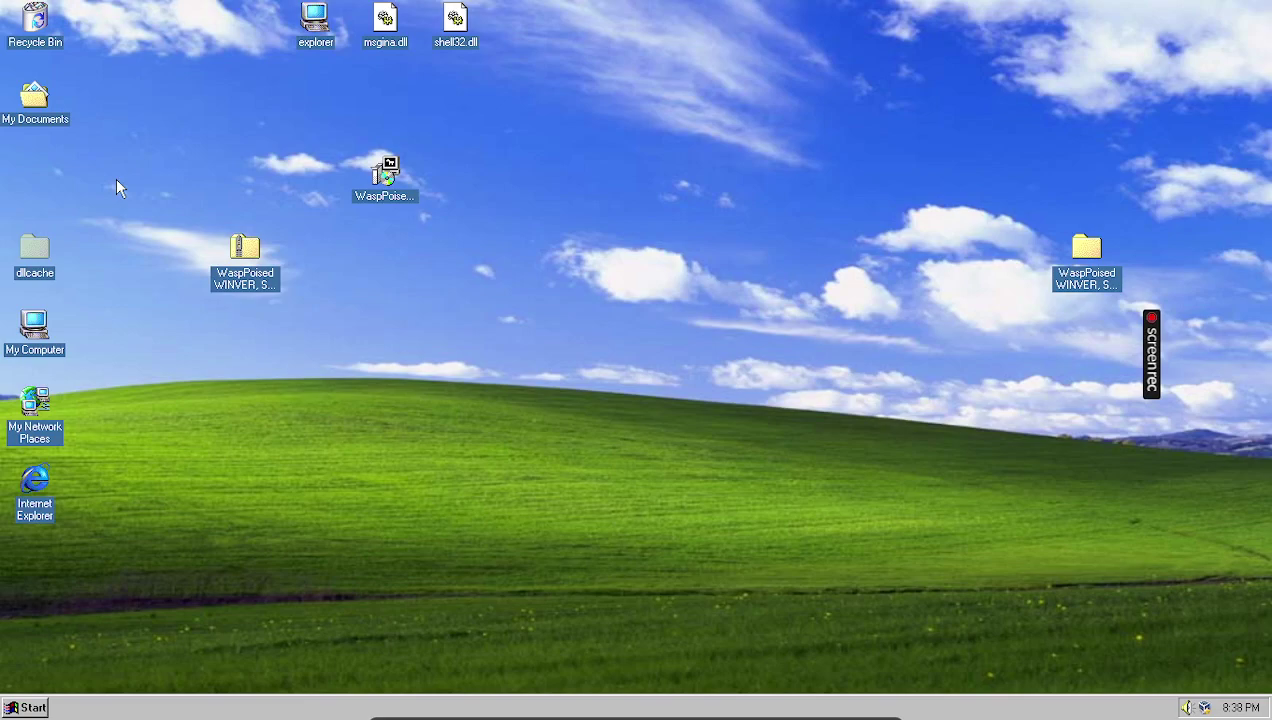
left_click(12, 709)
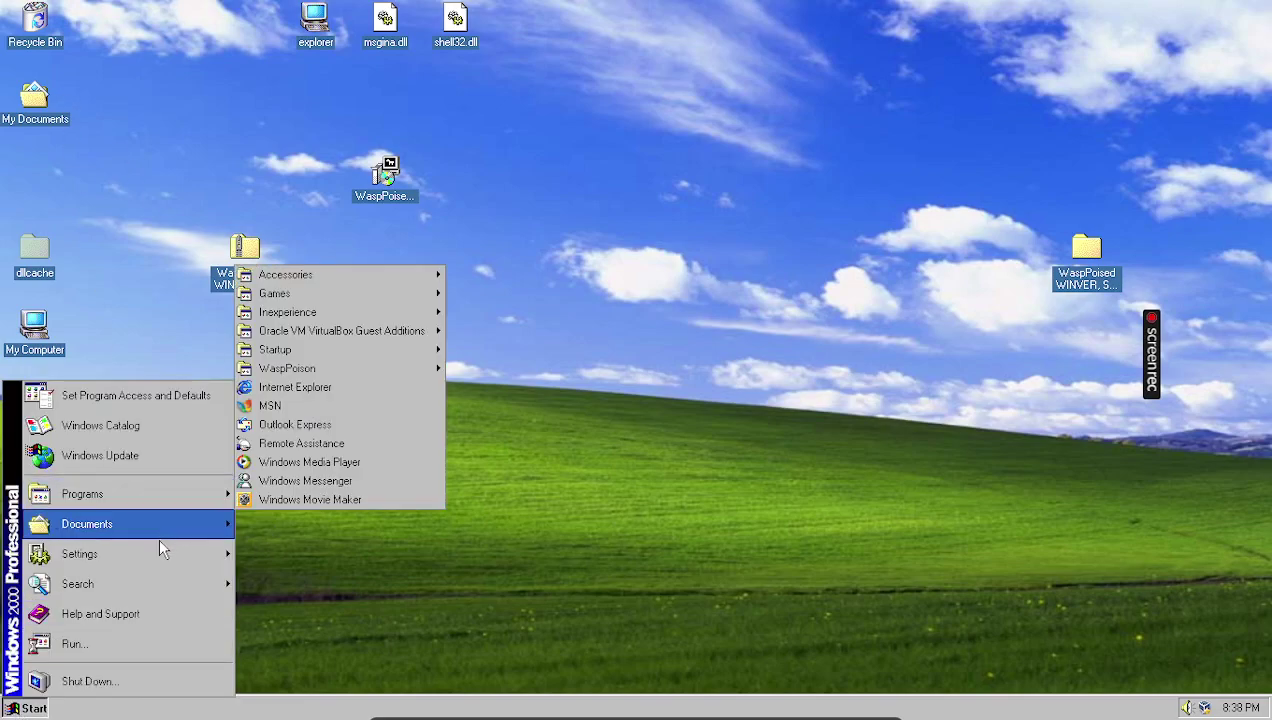
mouse_move(151, 548)
left_click(290, 547)
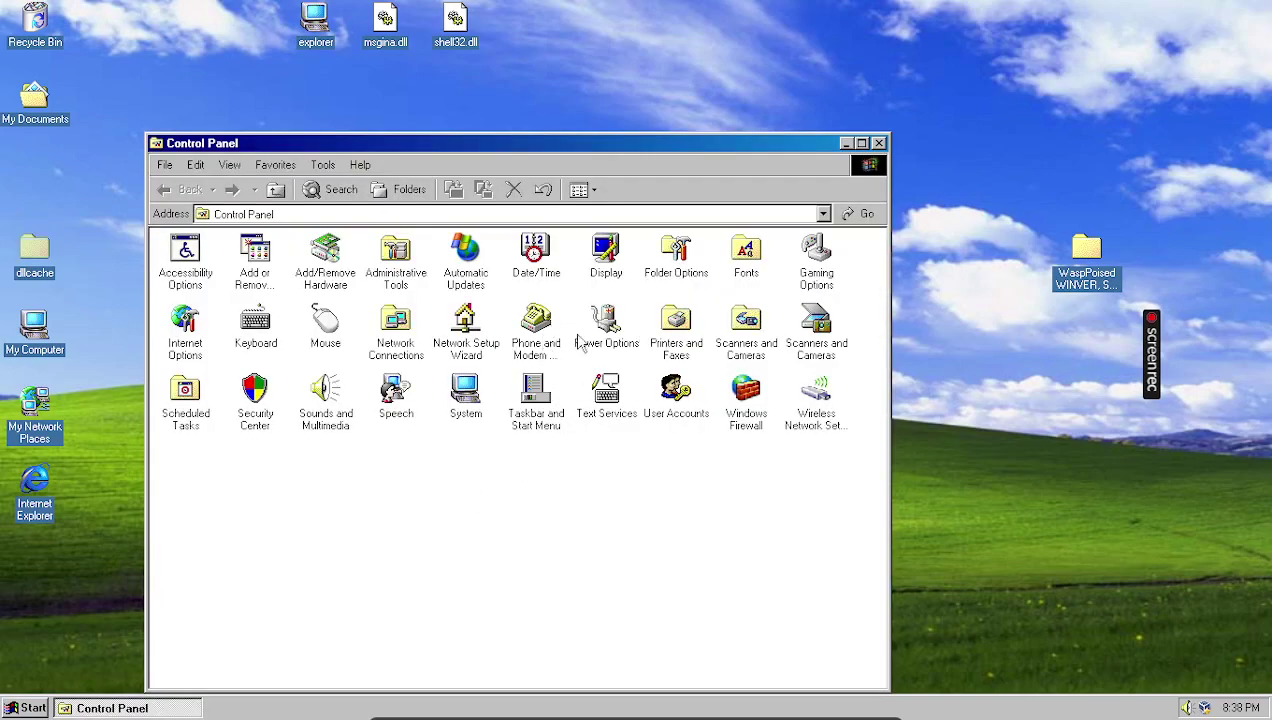
In Display settings, apply the 3D Maze (OpenGL) screen saver and preview it.
double_click(605, 255)
left_click(264, 184)
left_click(333, 184)
left_click(370, 184)
left_click(270, 184)
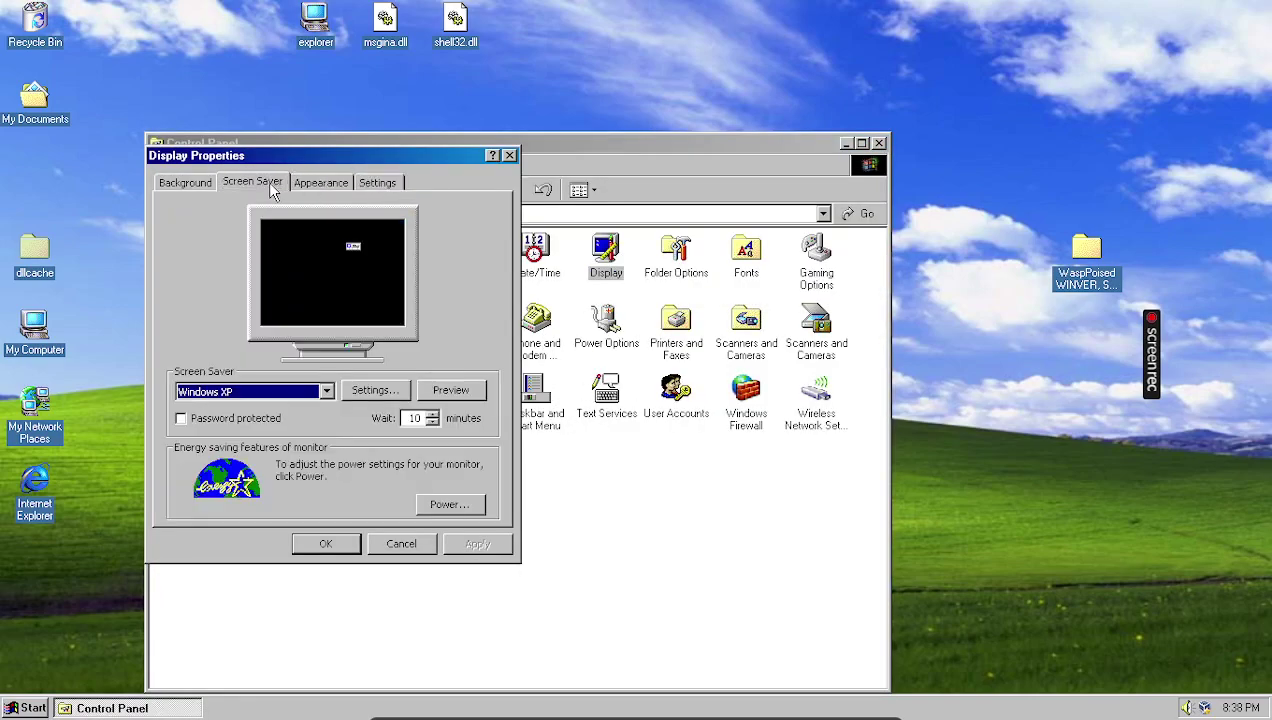
left_click(243, 393)
left_click(240, 458)
left_click(490, 540)
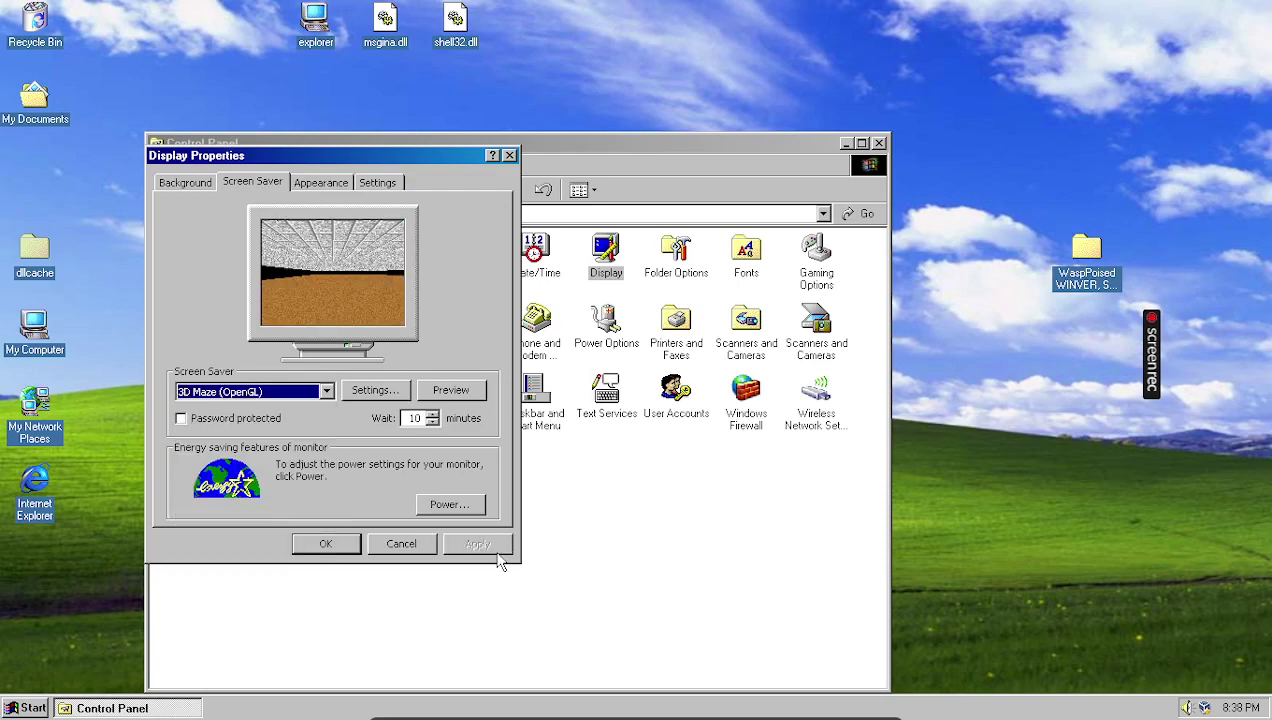
left_click(455, 389)
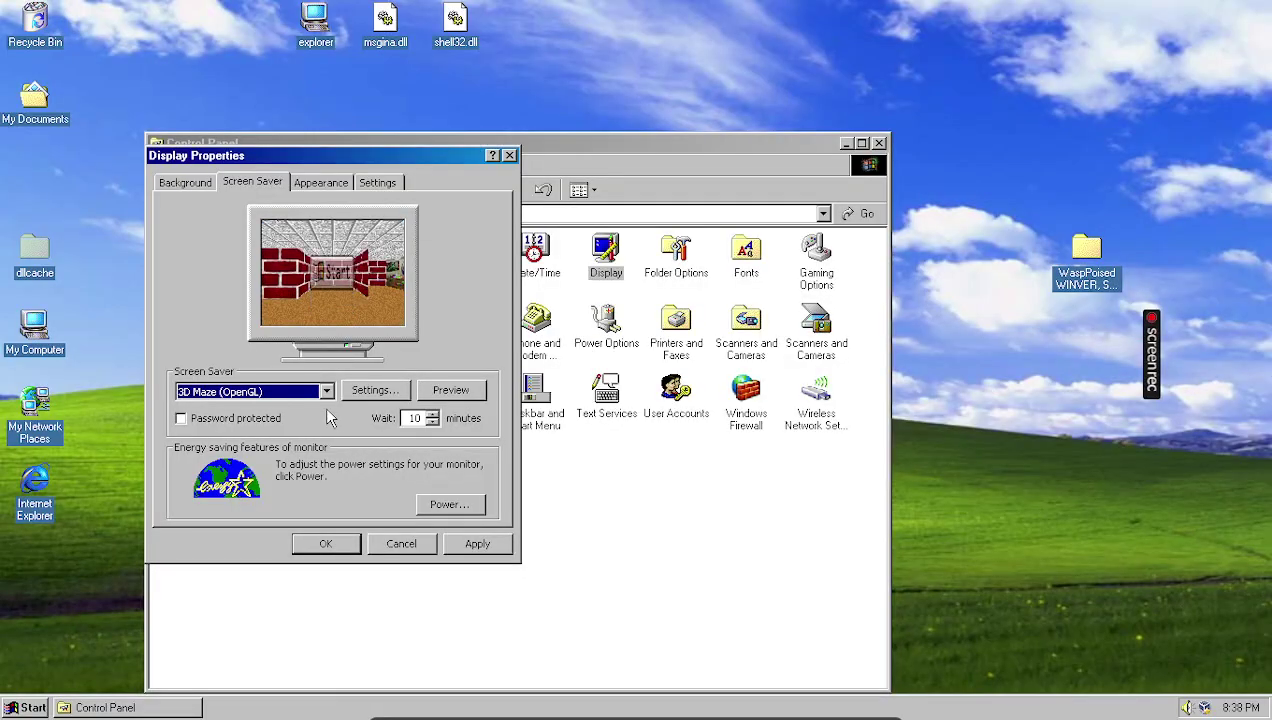
Switch the screen saver to 3D Flying Objects (OpenGL) and confirm with OK.
left_click(326, 391)
left_click(250, 430)
scroll(272, 397, "down", 1)
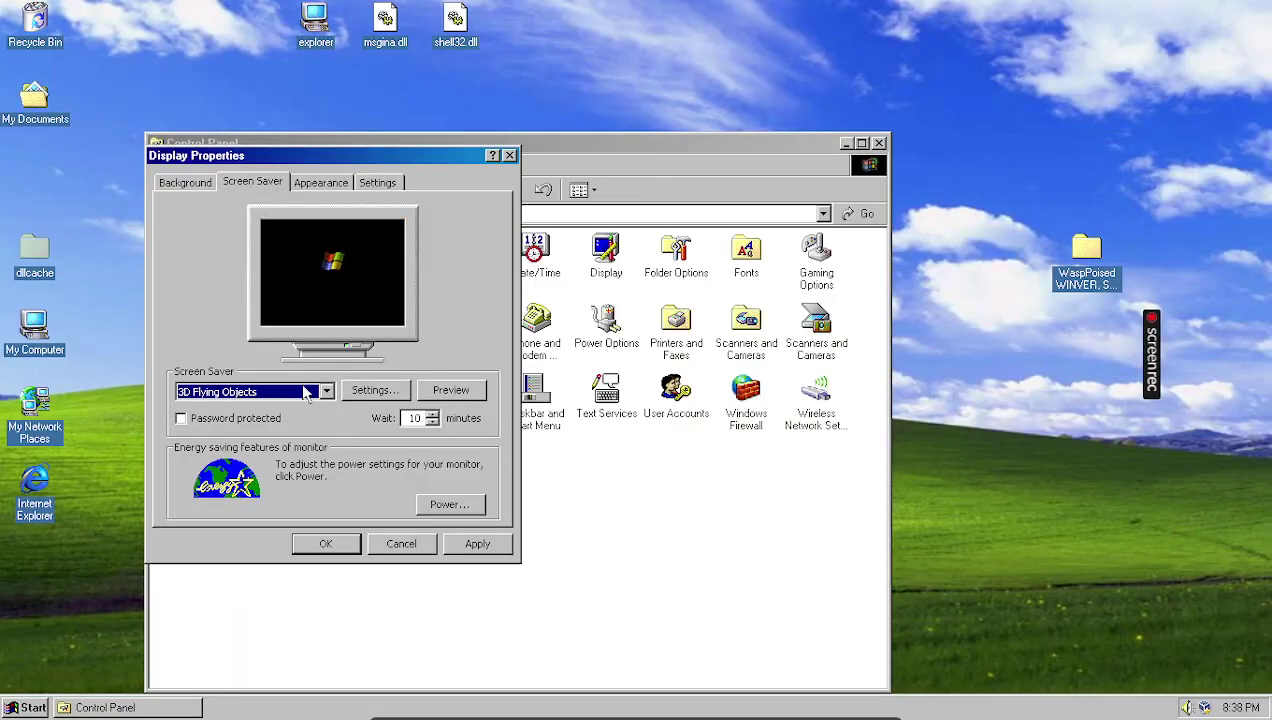
scroll(280, 398, "down", 1)
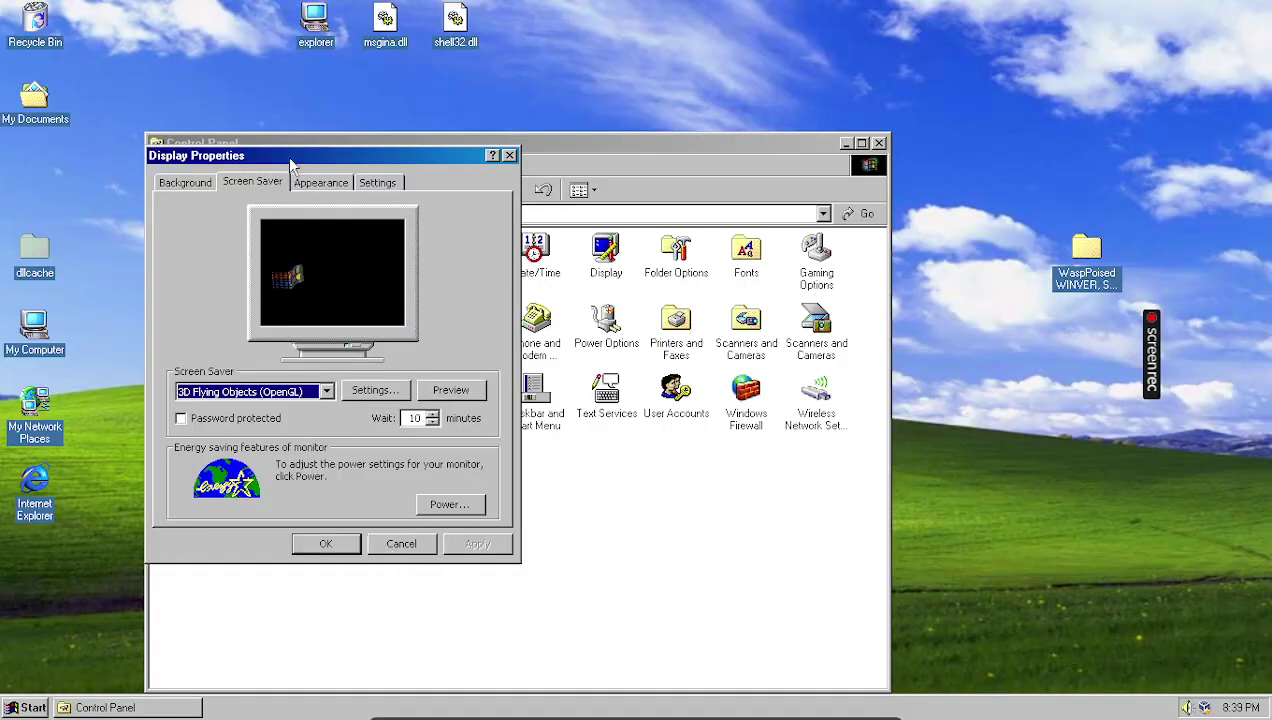
left_click(322, 183)
left_click(389, 186)
left_click(340, 547)
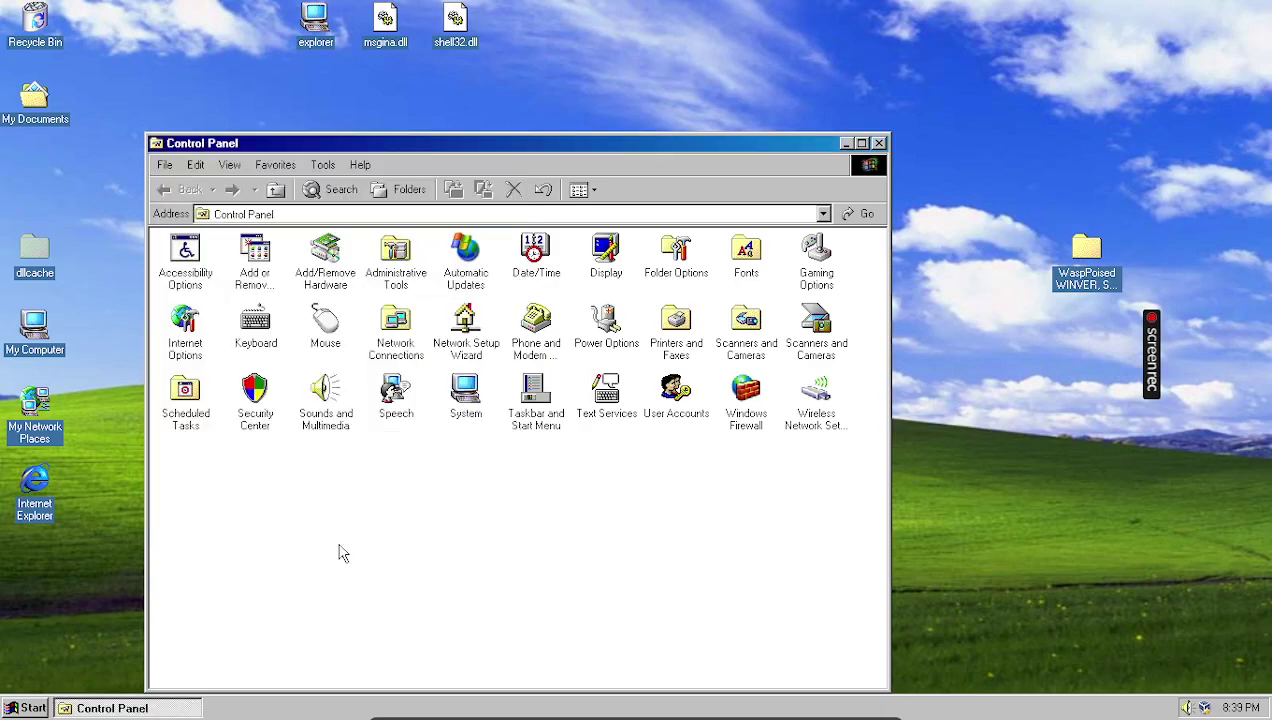
Close Control Panel and run winver to show the Windows 2000 Build 2195 About box.
left_click(879, 143)
key("super+r")
type("winver")
key("Return")
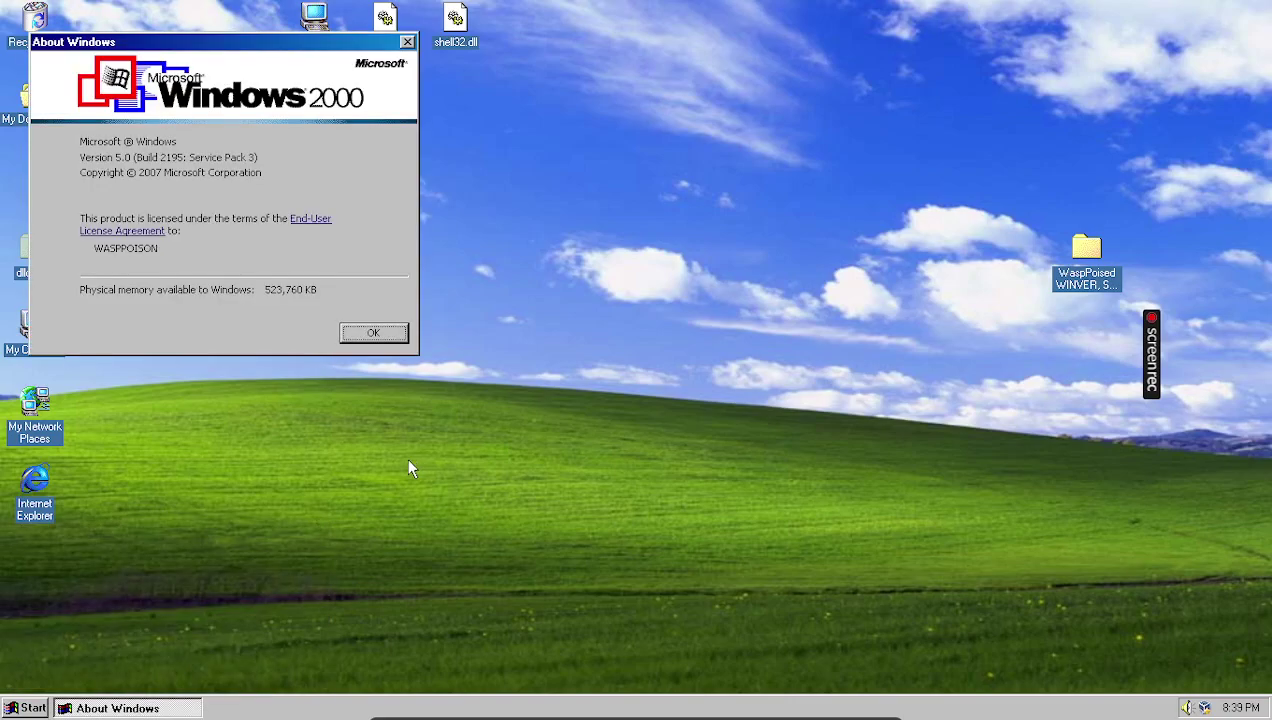
Drag the About Windows dialog around the screen, then close it with OK.
left_click_drag(210, 55, 521, 205)
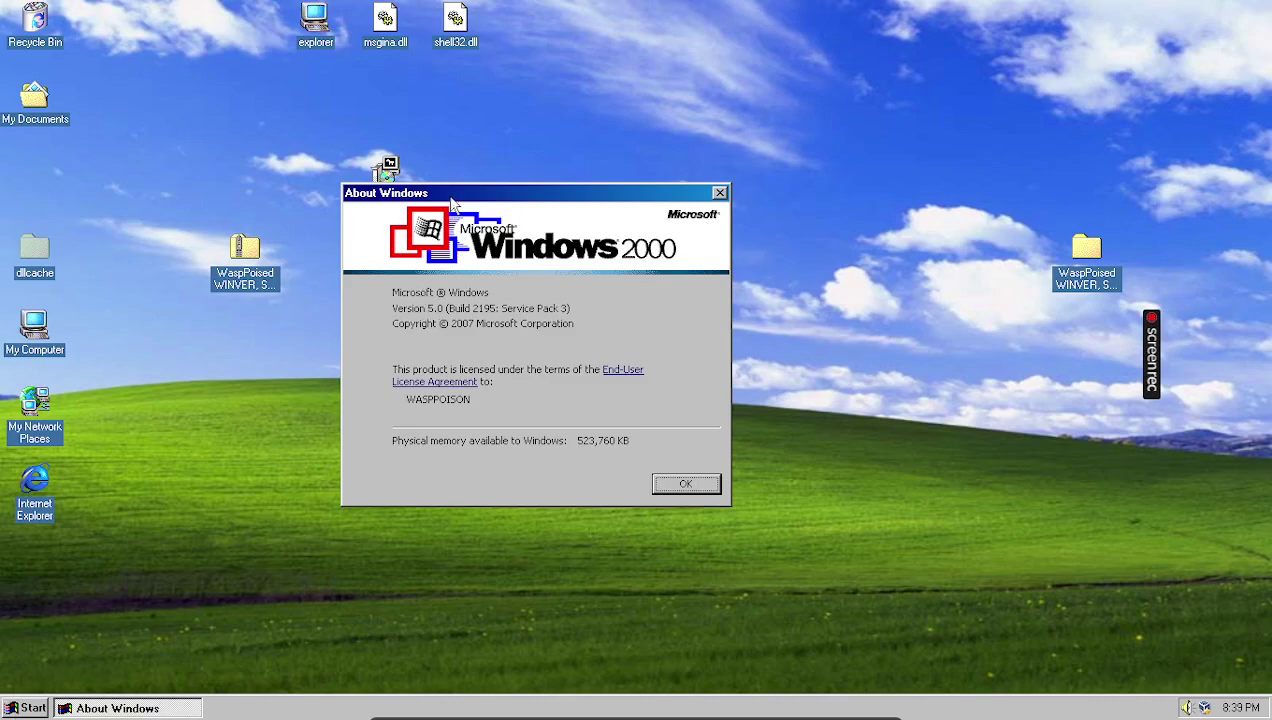
left_click_drag(452, 207, 451, 240)
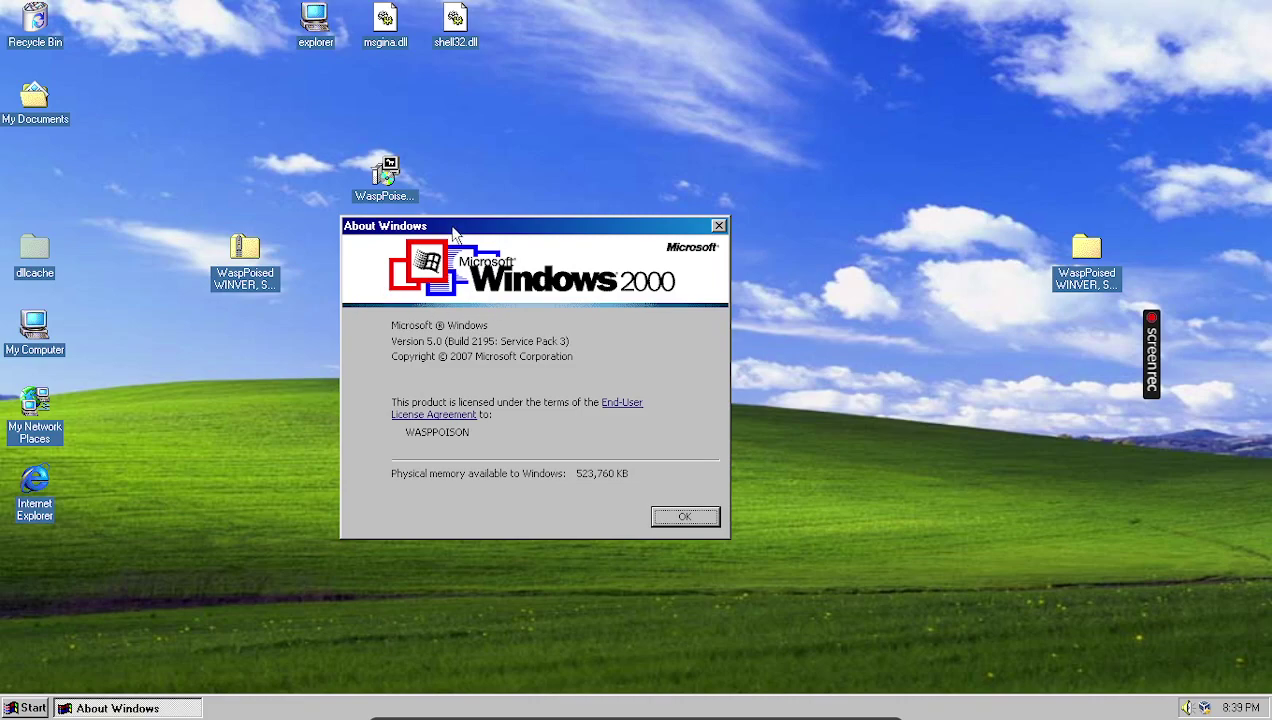
left_click_drag(492, 229, 785, 192)
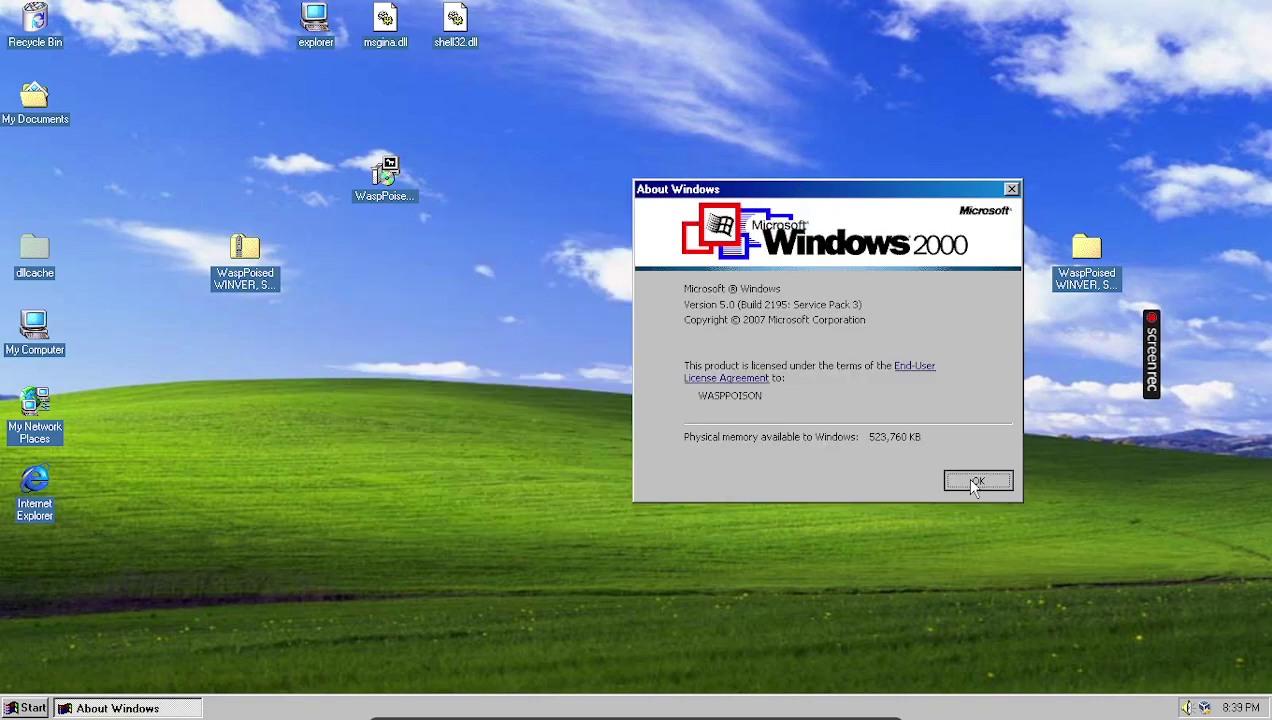
left_click_drag(970, 478, 801, 276)
left_click(985, 481)
left_click_drag(985, 483, 631, 405)
left_click(985, 487)
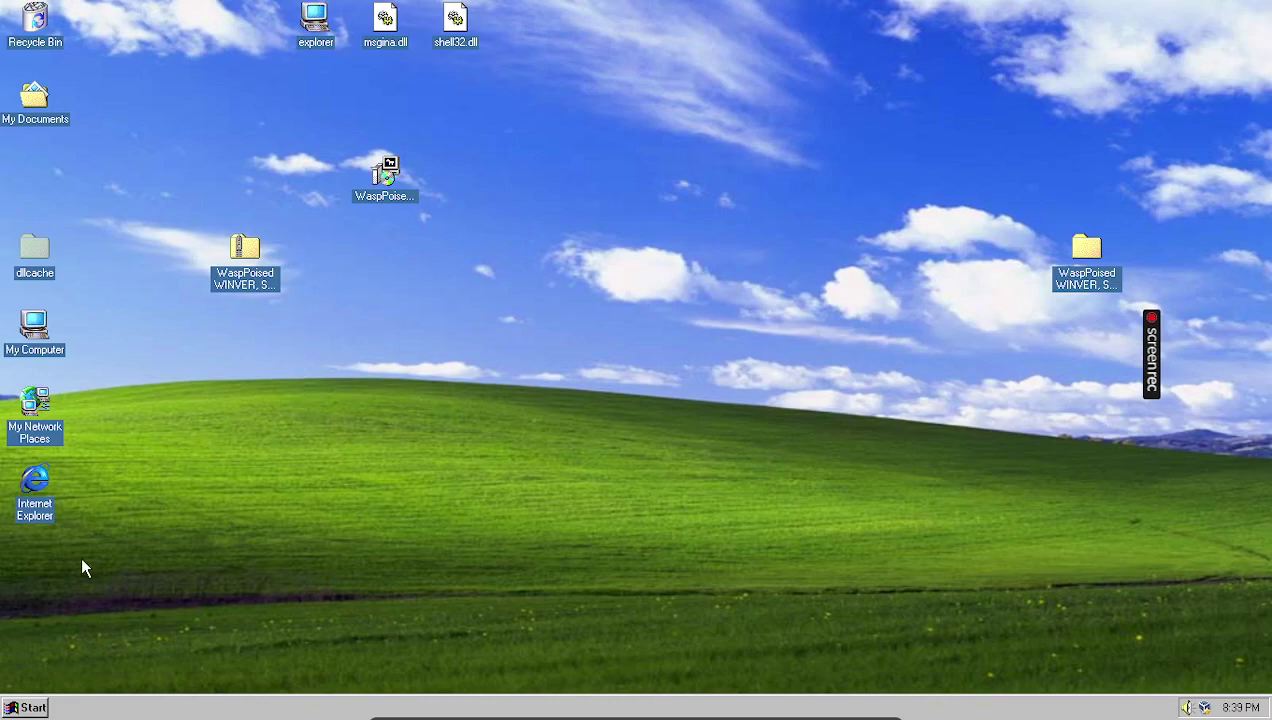
Open the right-hand WaspPoised folder and browse into its System32 subfolder.
left_click_drag(201, 334, 242, 419)
double_click(1089, 250)
left_click(350, 212)
left_click(560, 328)
double_click(348, 215)
left_click(298, 142)
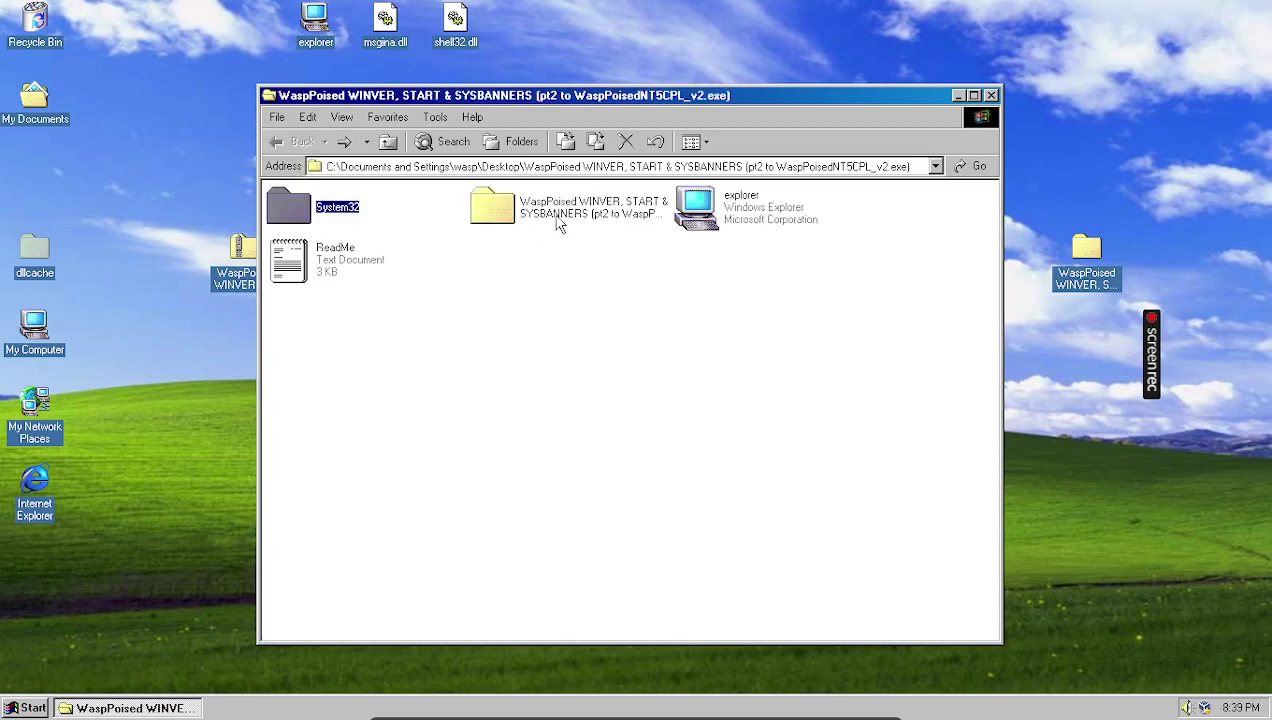
double_click(300, 208)
Try opening the ntkmlpa file, close System32, and move WaspPoised top-left below My Documents.
left_click(370, 220)
right_click(370, 222)
double_click(332, 230)
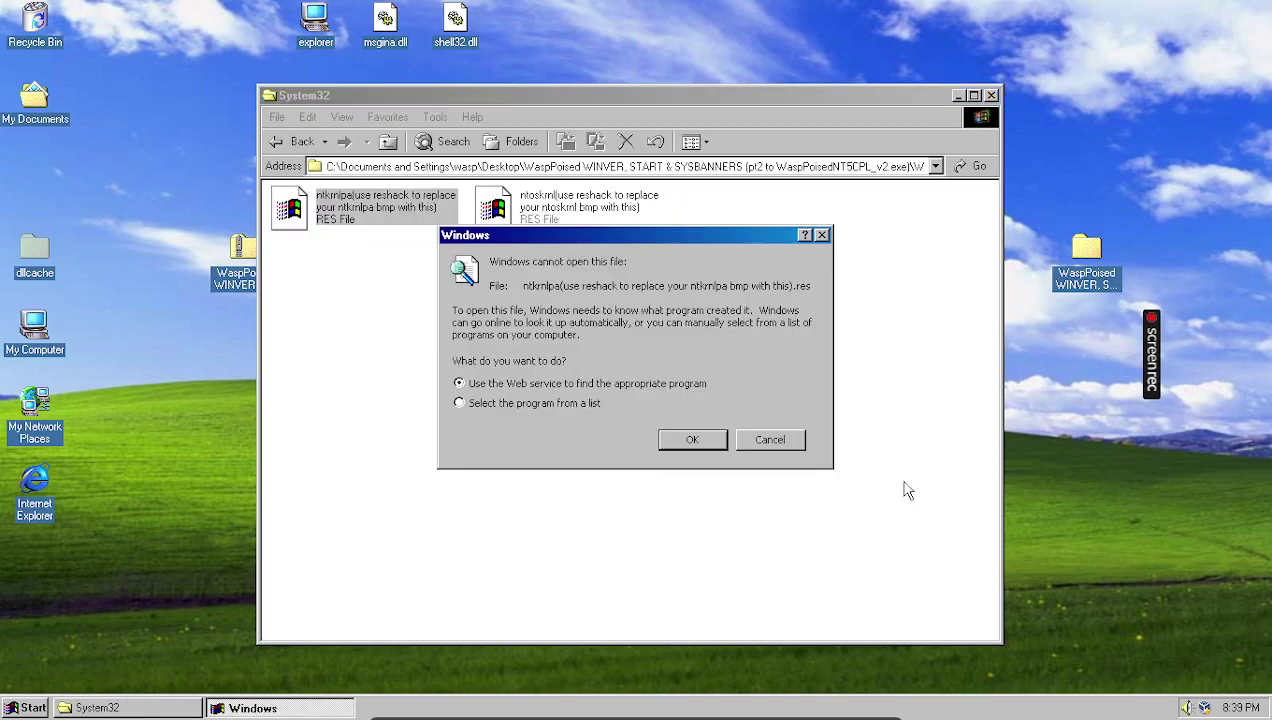
left_click(784, 447)
left_click(330, 530)
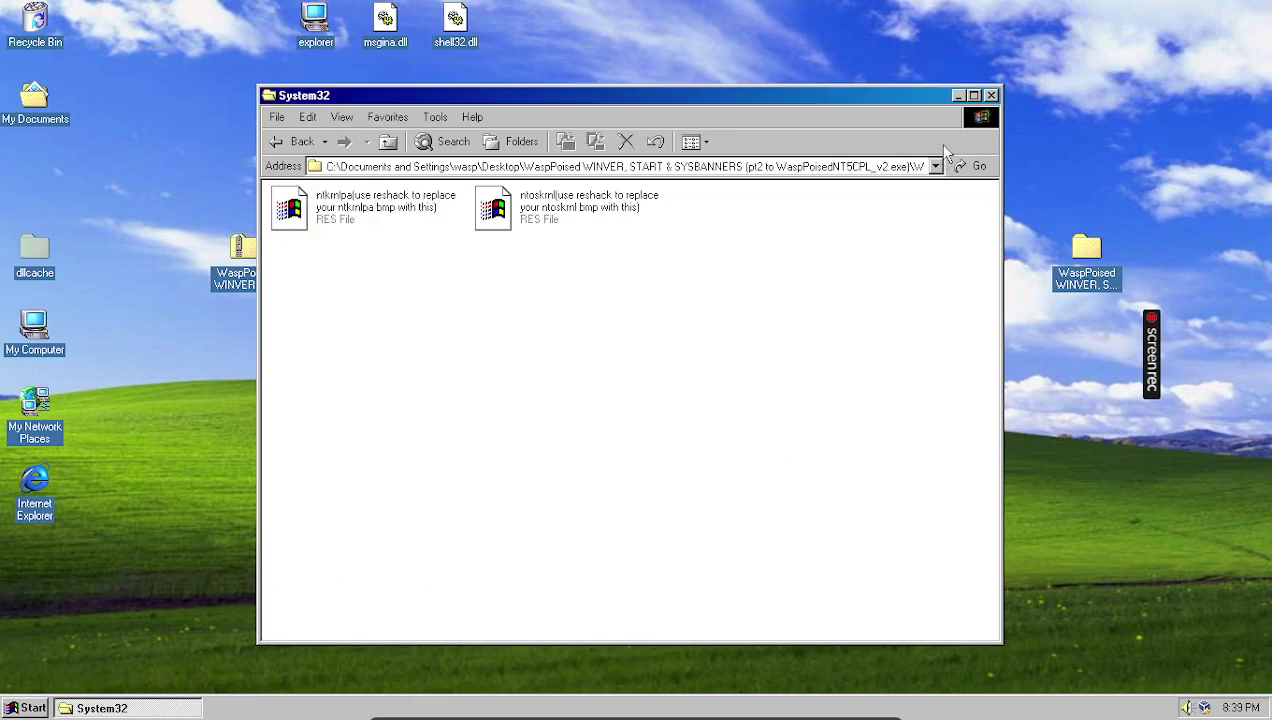
left_click(991, 96)
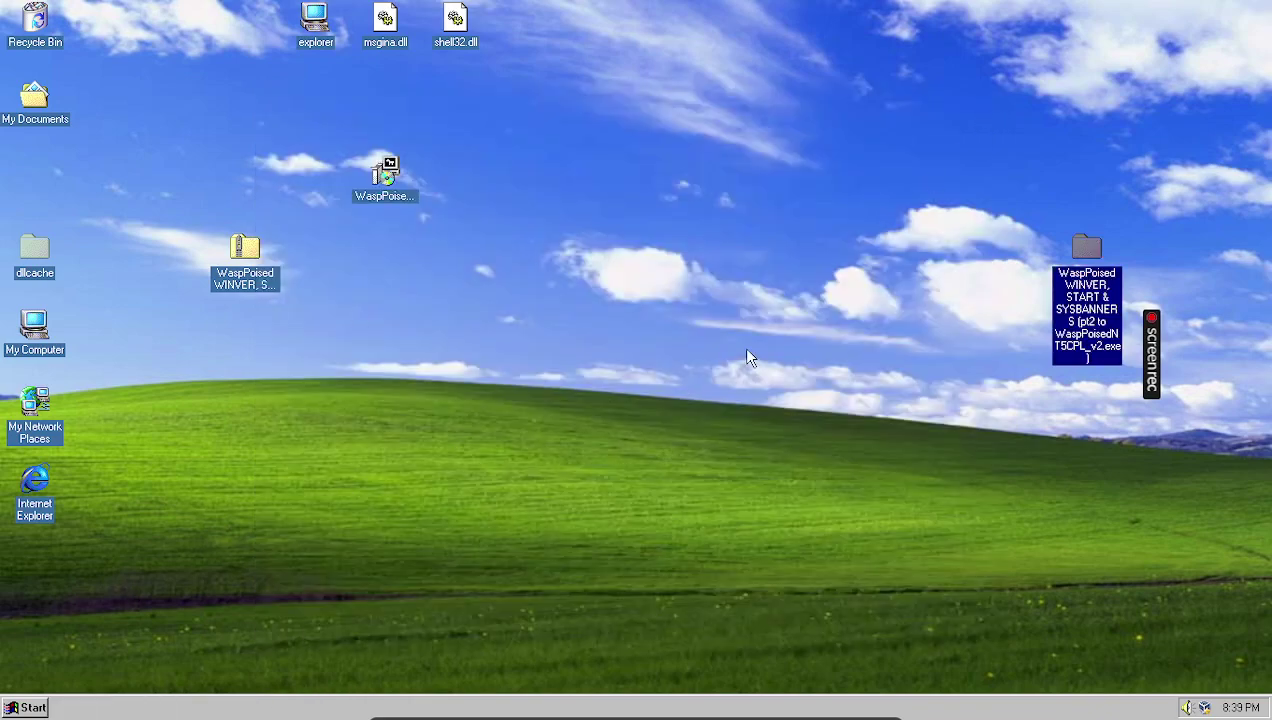
double_click(1090, 272)
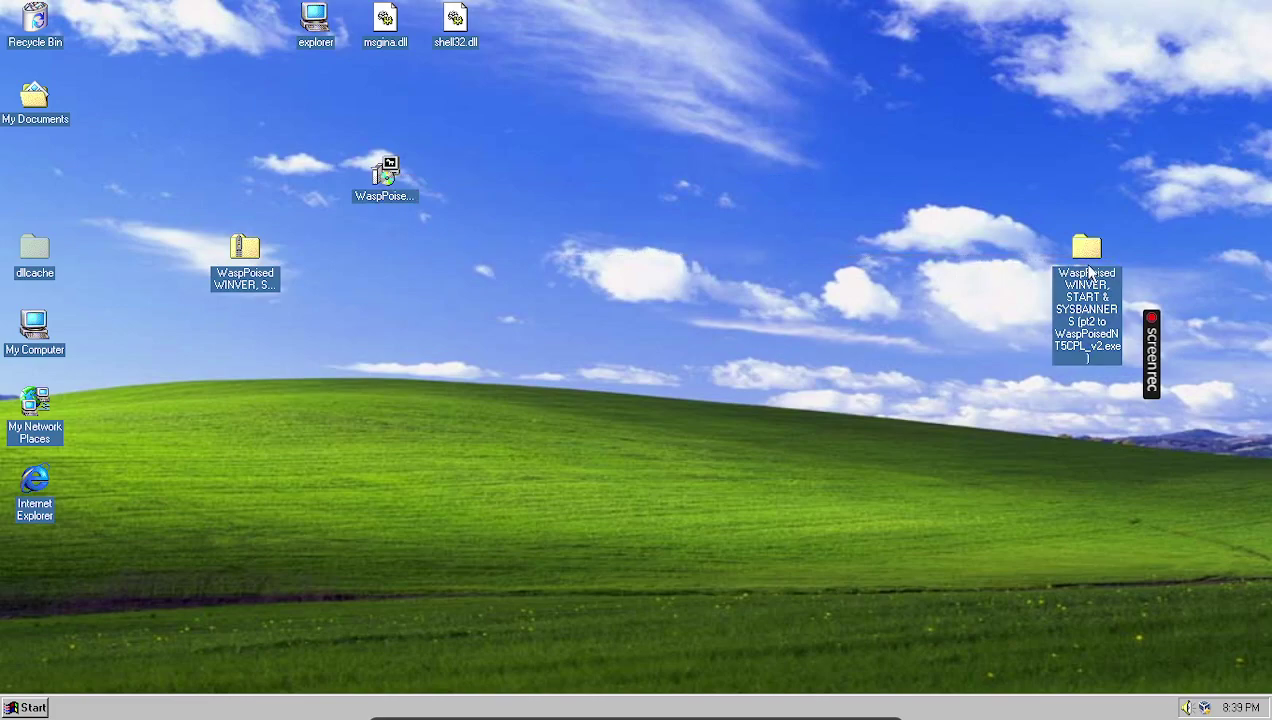
left_click_drag(1090, 272, 178, 118)
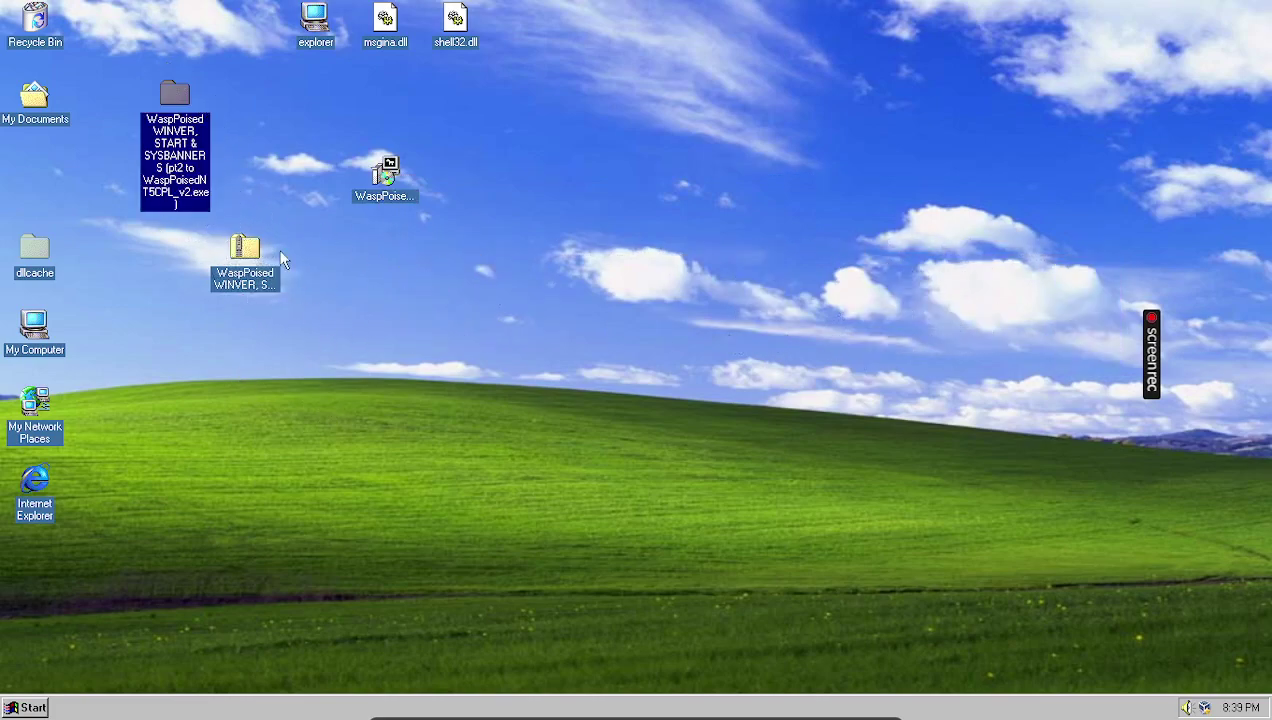
Open and close Control Panel, dismiss the antivirus balloon, and shut Windows down.
left_click(14, 712)
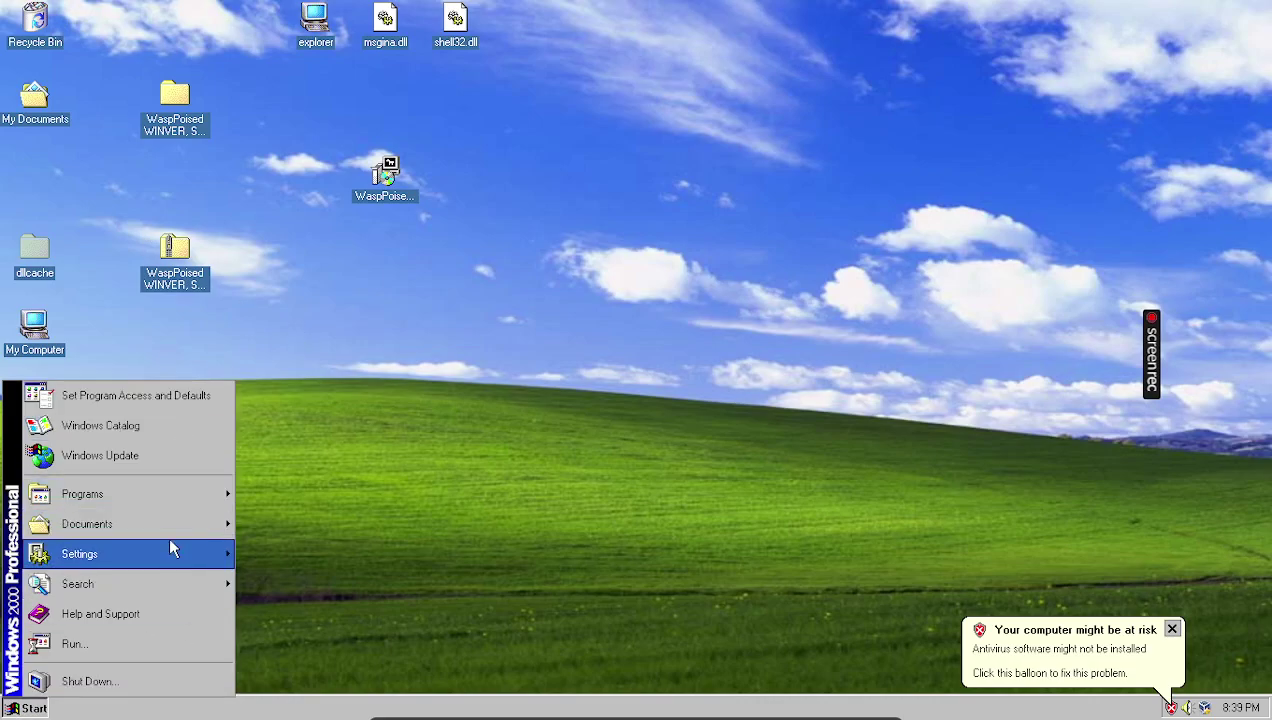
mouse_move(170, 548)
left_click(346, 550)
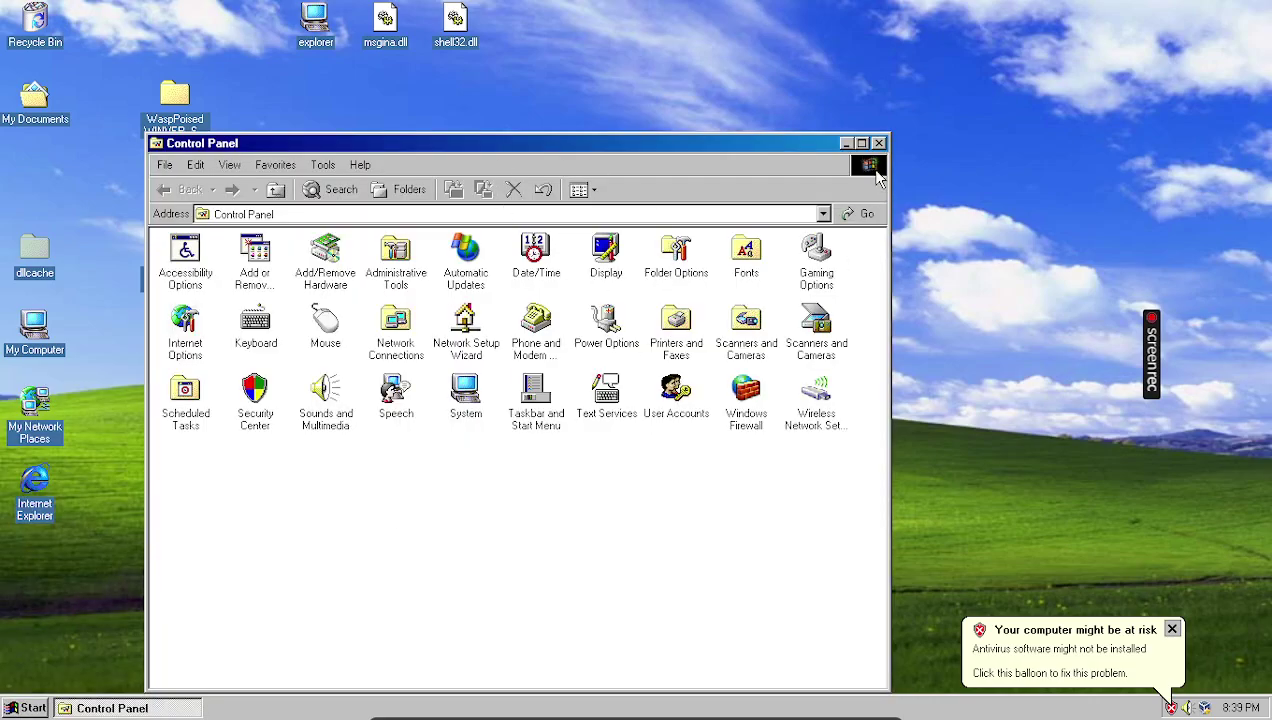
left_click(879, 143)
left_click(1172, 630)
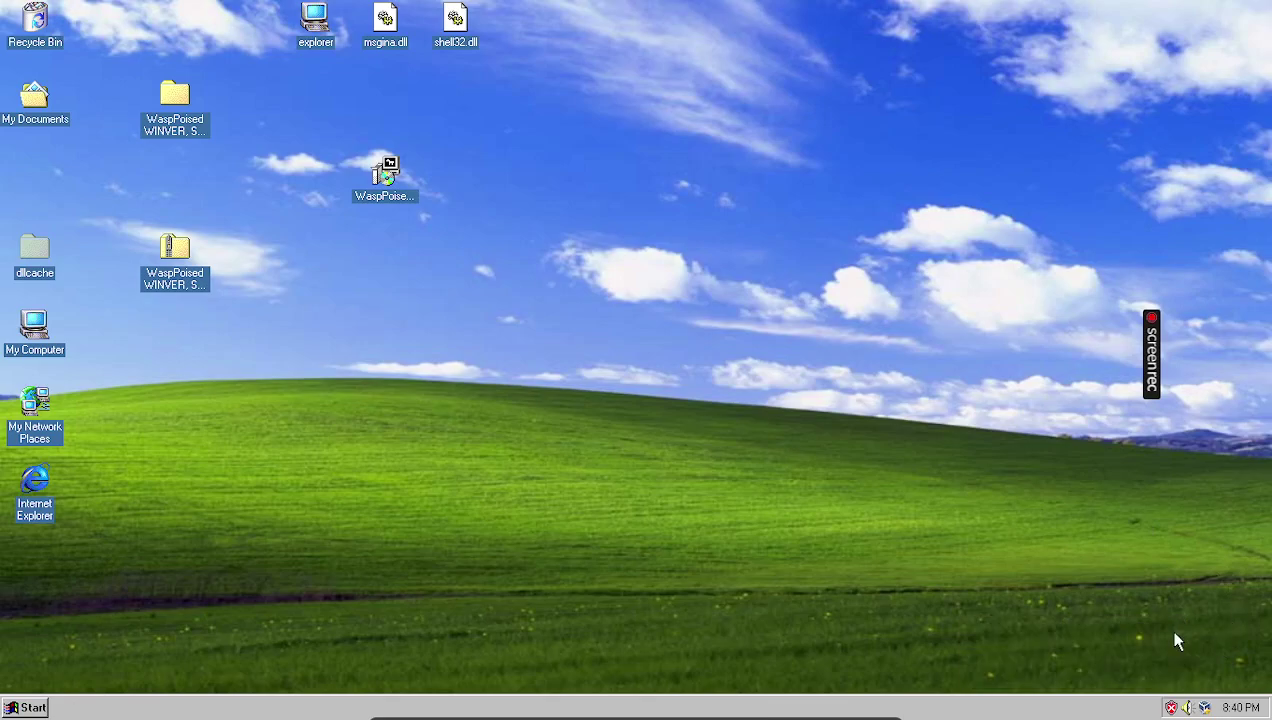
left_click(33, 708)
left_click(136, 688)
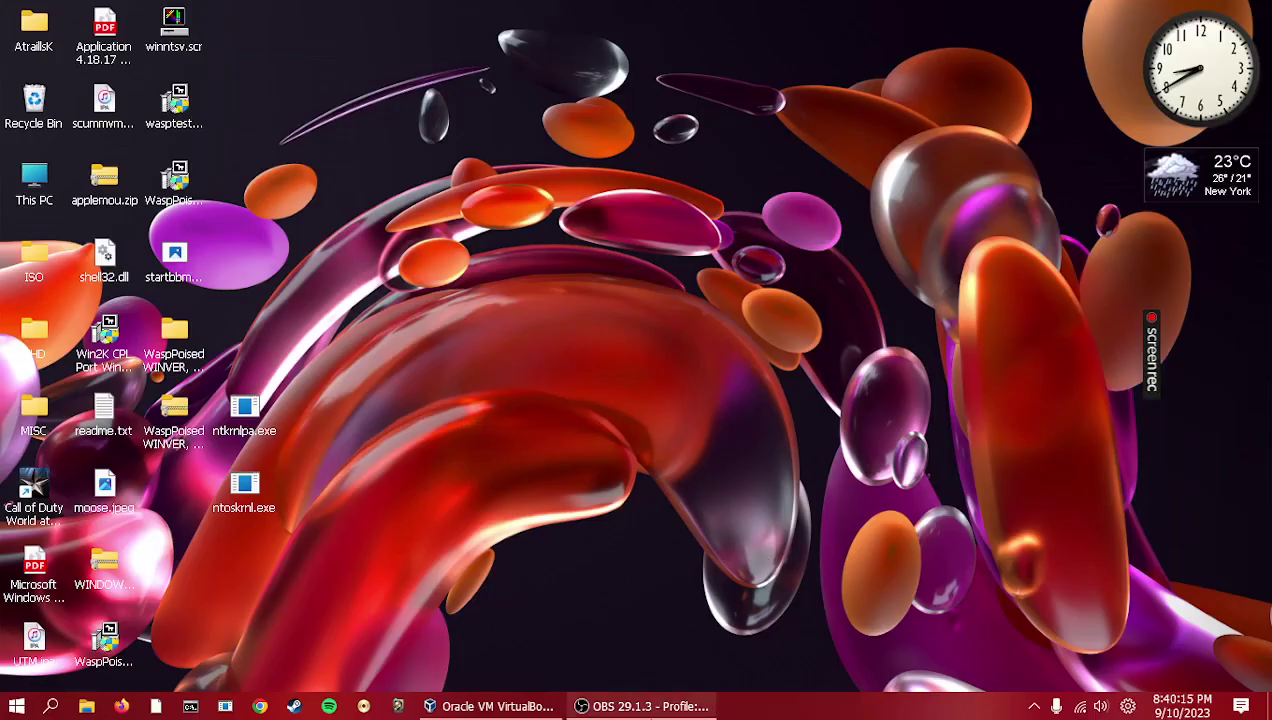
Restore the OBS Studio window from the host taskbar.
left_click(688, 702)
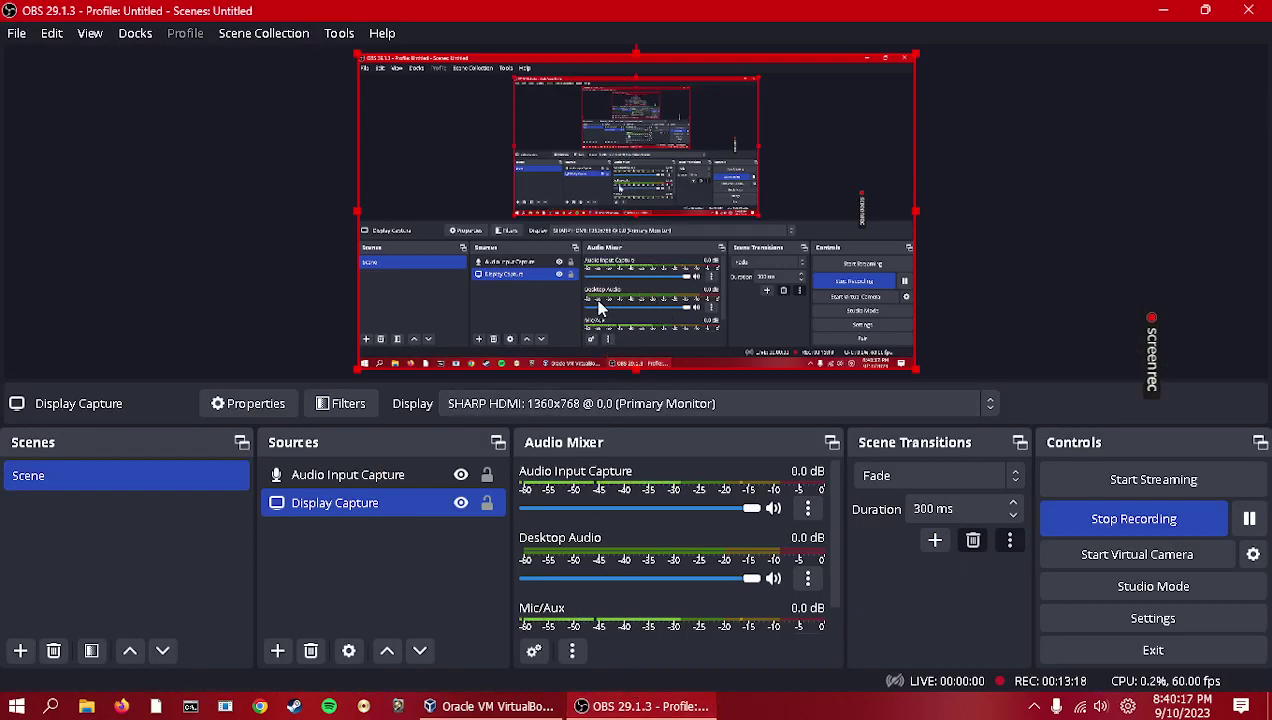